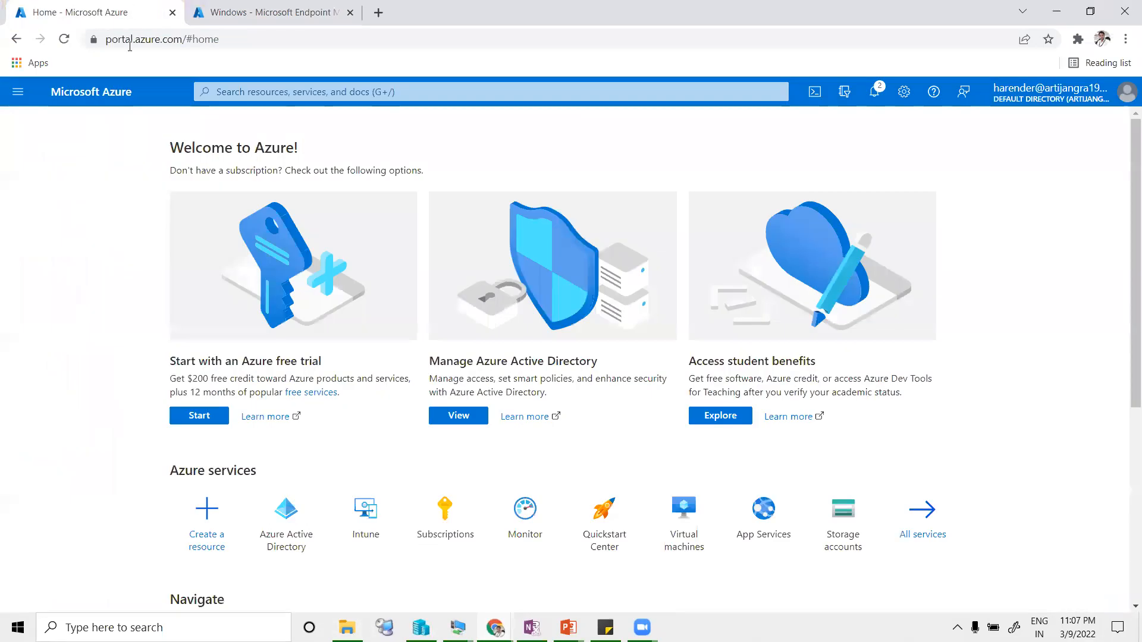
Step: Switch to the Microsoft Endpoint Manager admin center and show its home page
click(271, 12)
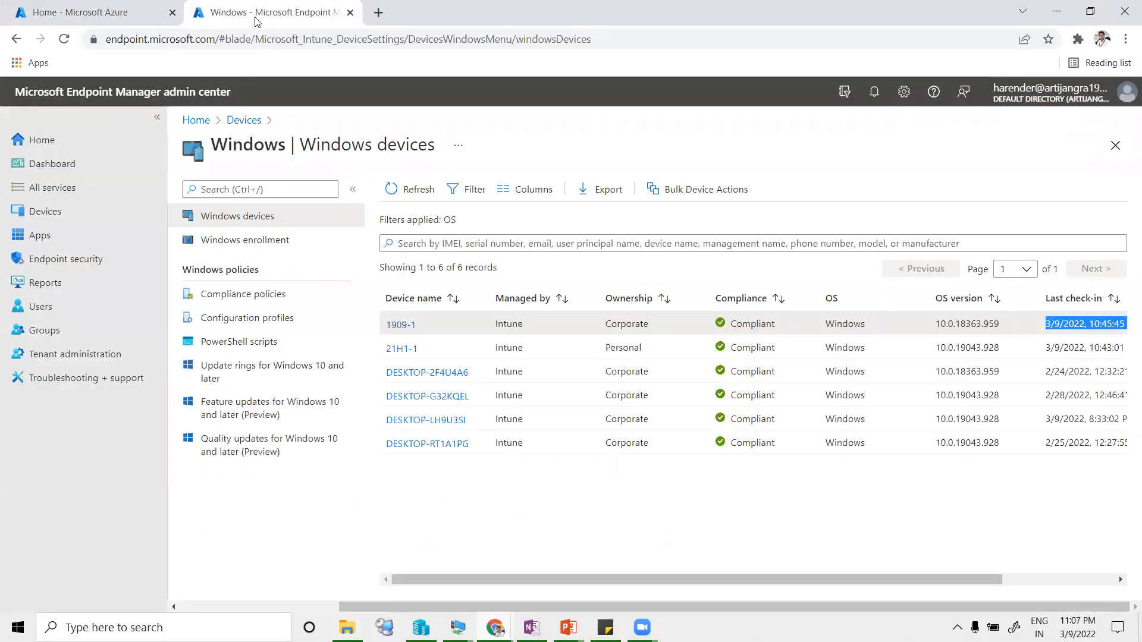
click(37, 141)
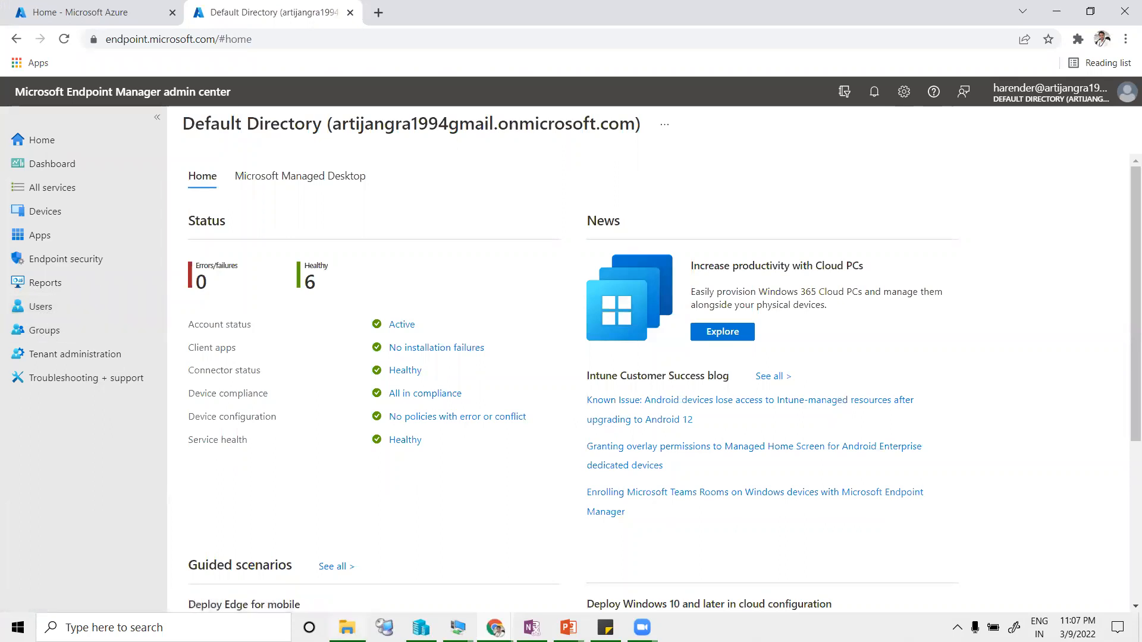
Step: Open the nested Microsoft-Win32-Content-Prep-Tool-master folder from Downloads in File Explorer and select IntuneWinAppUtil.exe
click(348, 624)
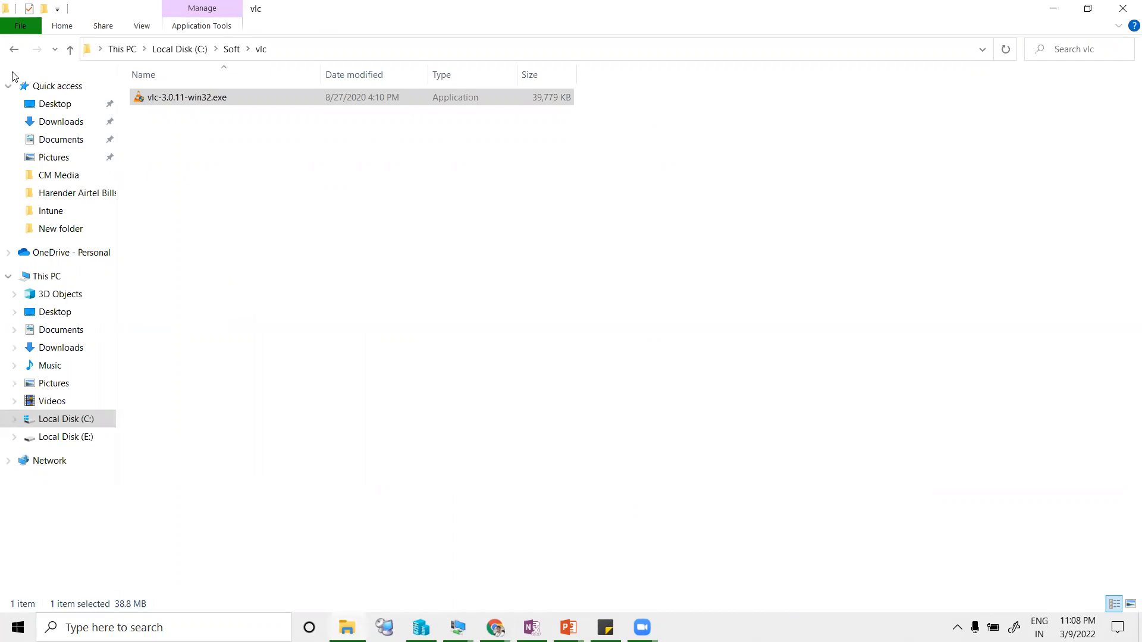
click(56, 121)
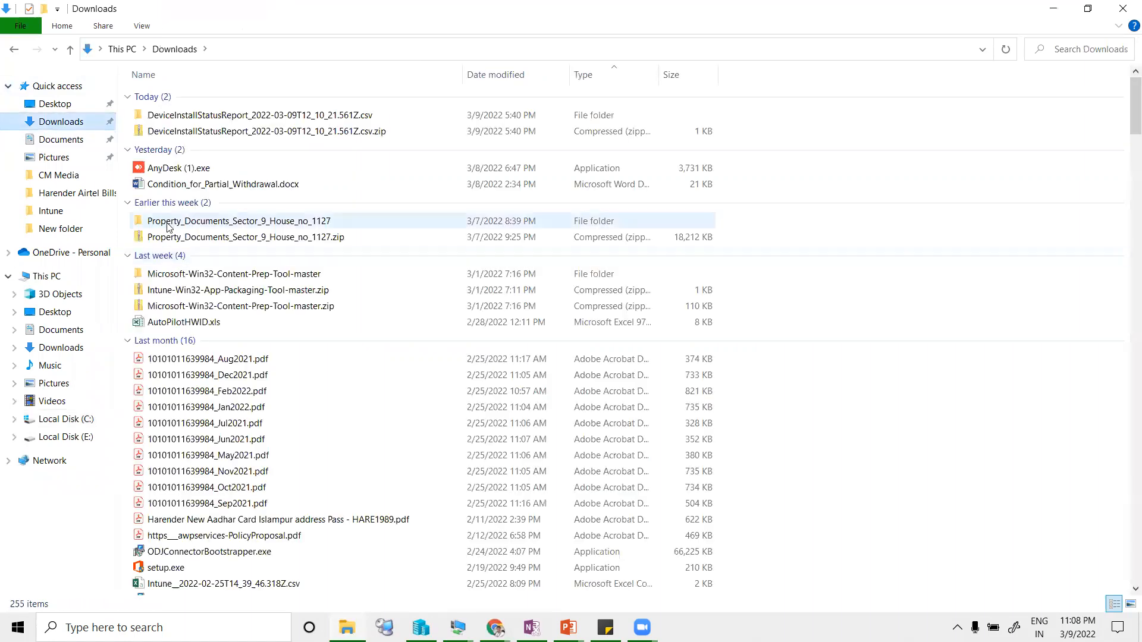
double_click(187, 275)
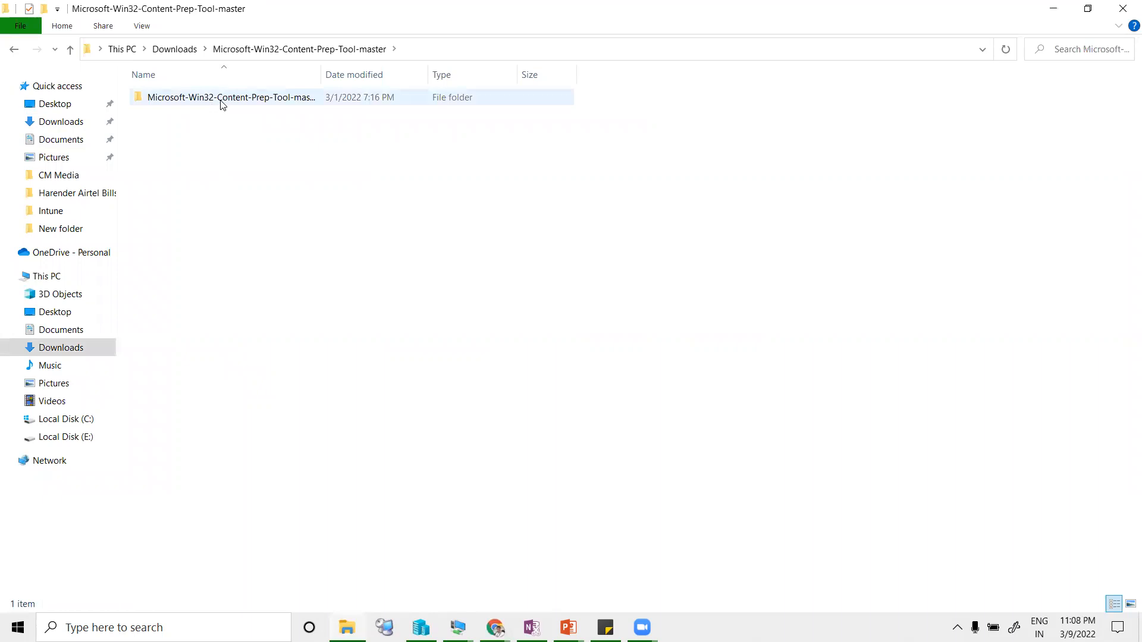
double_click(282, 99)
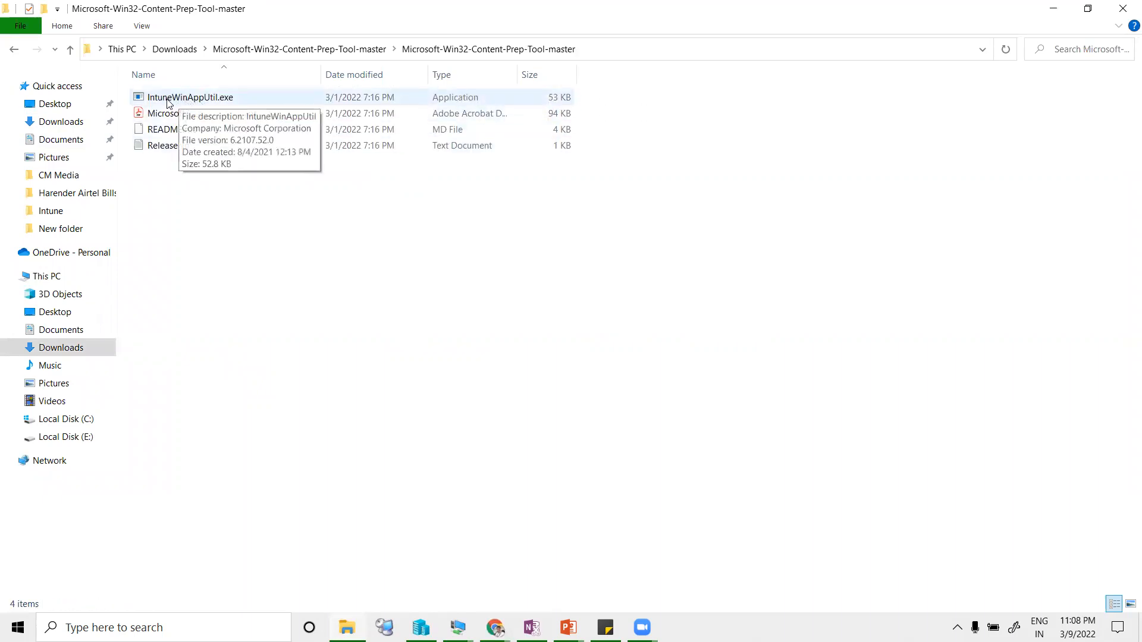
click(224, 100)
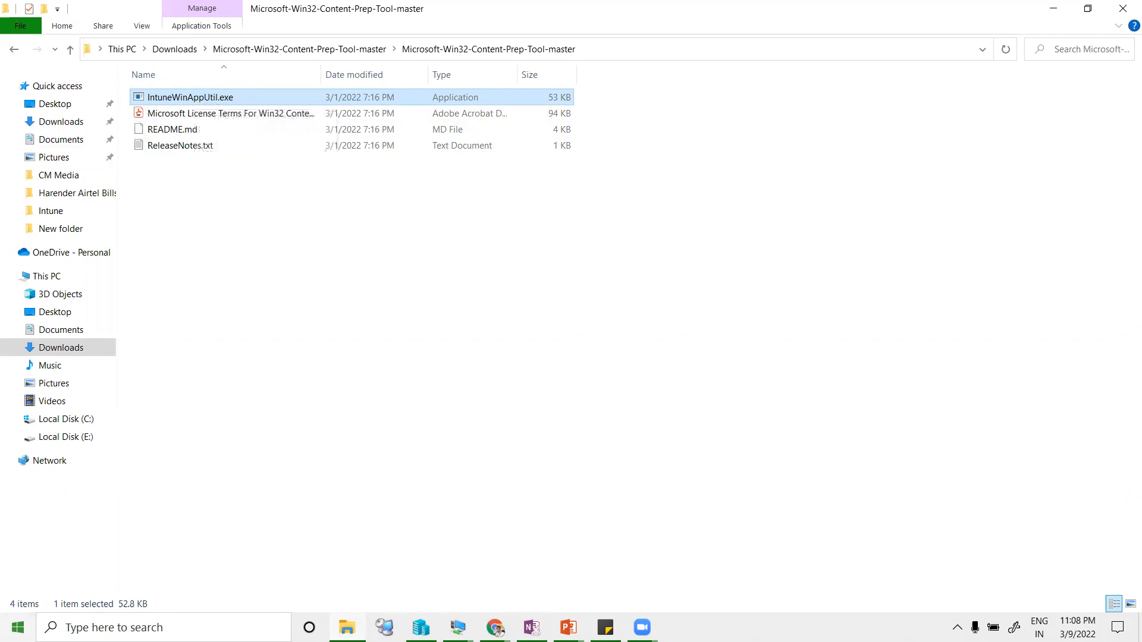
Step: Open Command Prompt as administrator and move its window clear of the file list
click(18, 628)
text(cmd)
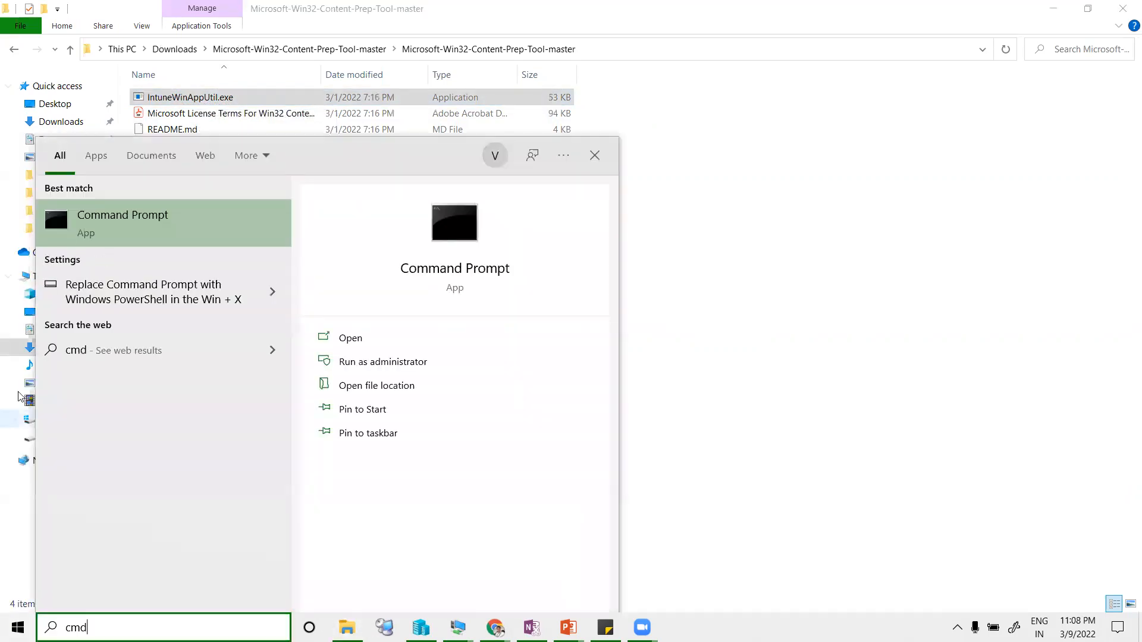
right_click(115, 223)
click(160, 232)
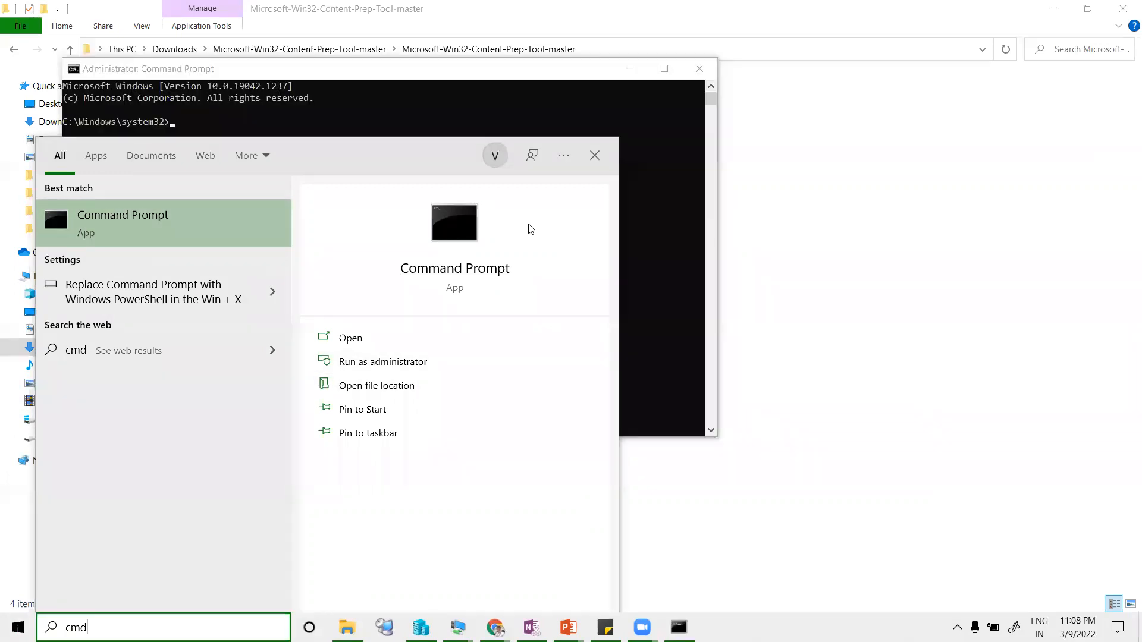
click(488, 110)
drag(410, 76, 509, 209)
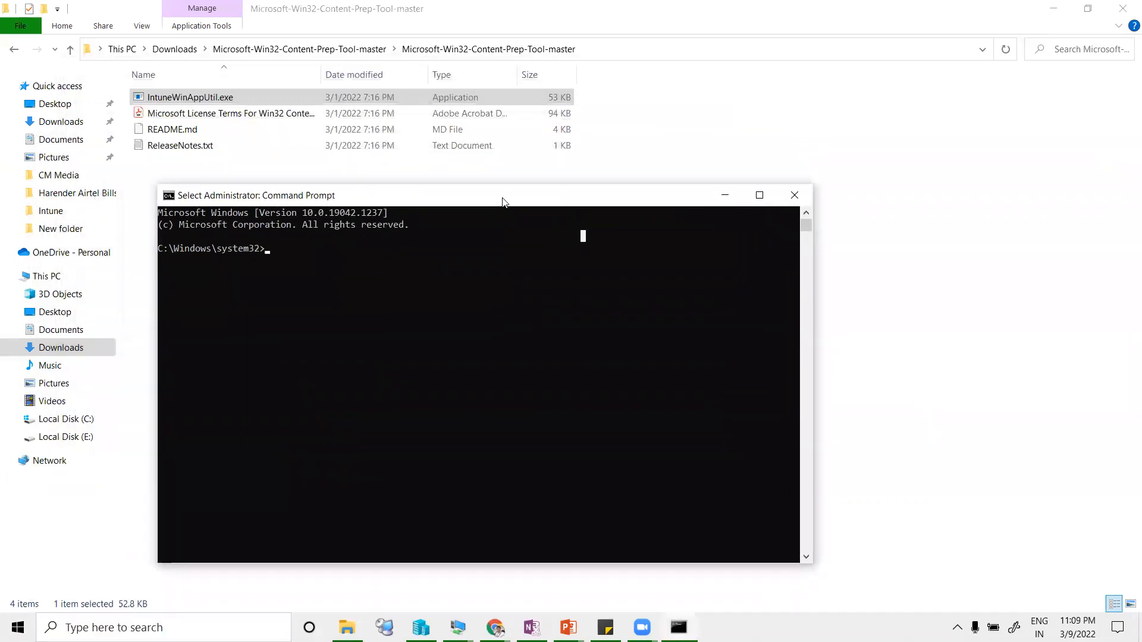
Step: Change the working directory to the inner Microsoft-Win32-Content-Prep-Tool-master folder under the sccmadmin Downloads folder
click(315, 284)
text(cd)
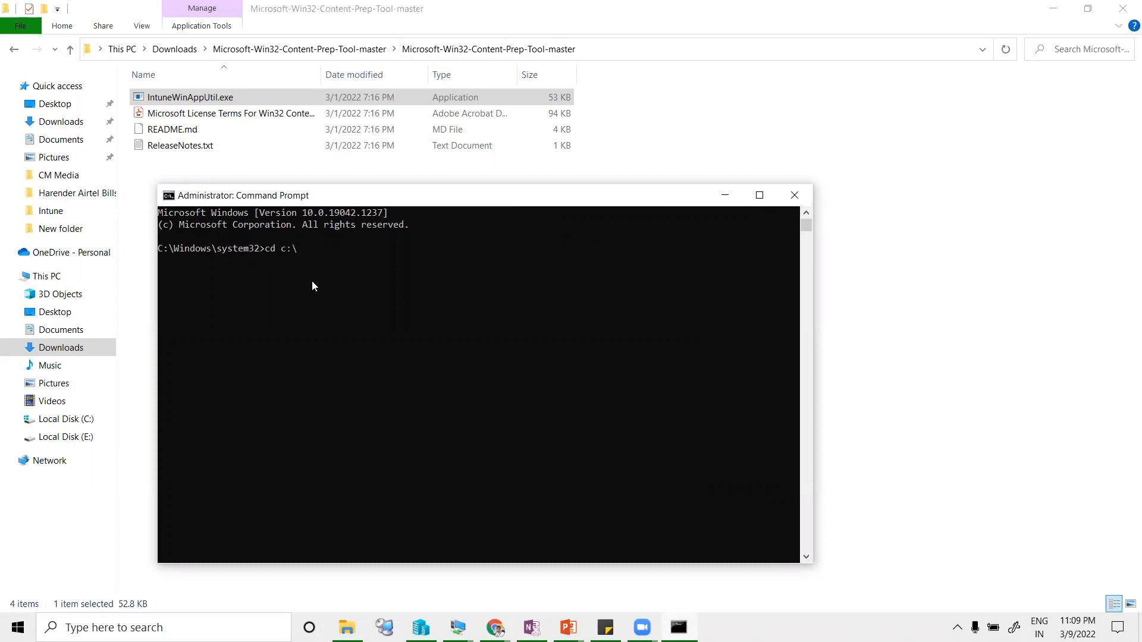
text(c:\Users\scc)
key(Tab)
text(\Window)
key(Tab)
text(\)
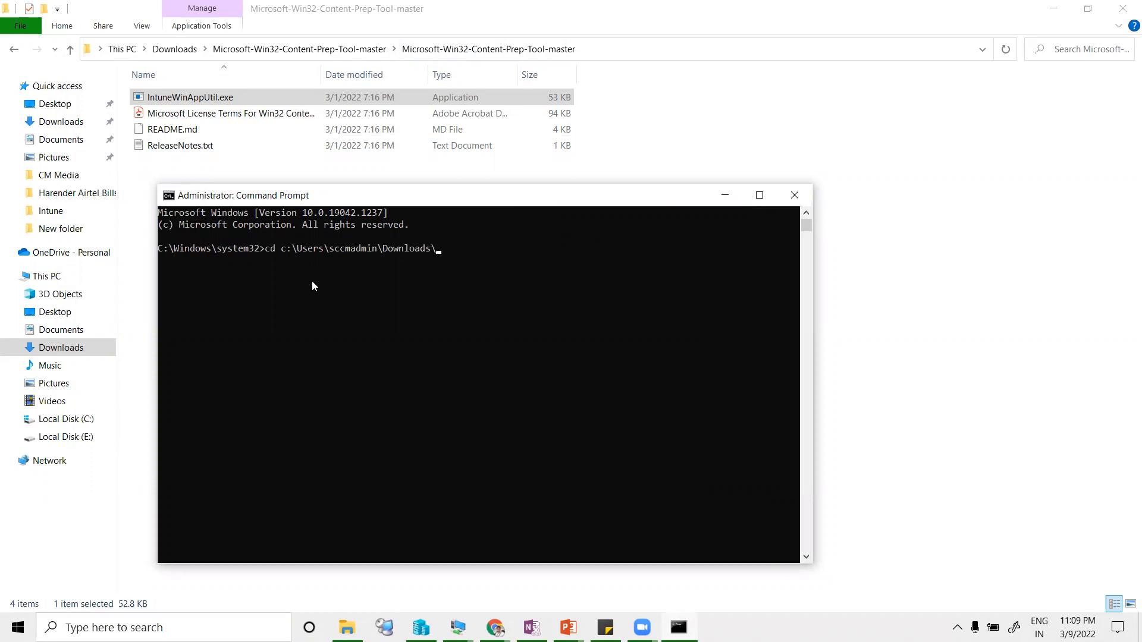
text(mi)
key(Tab)
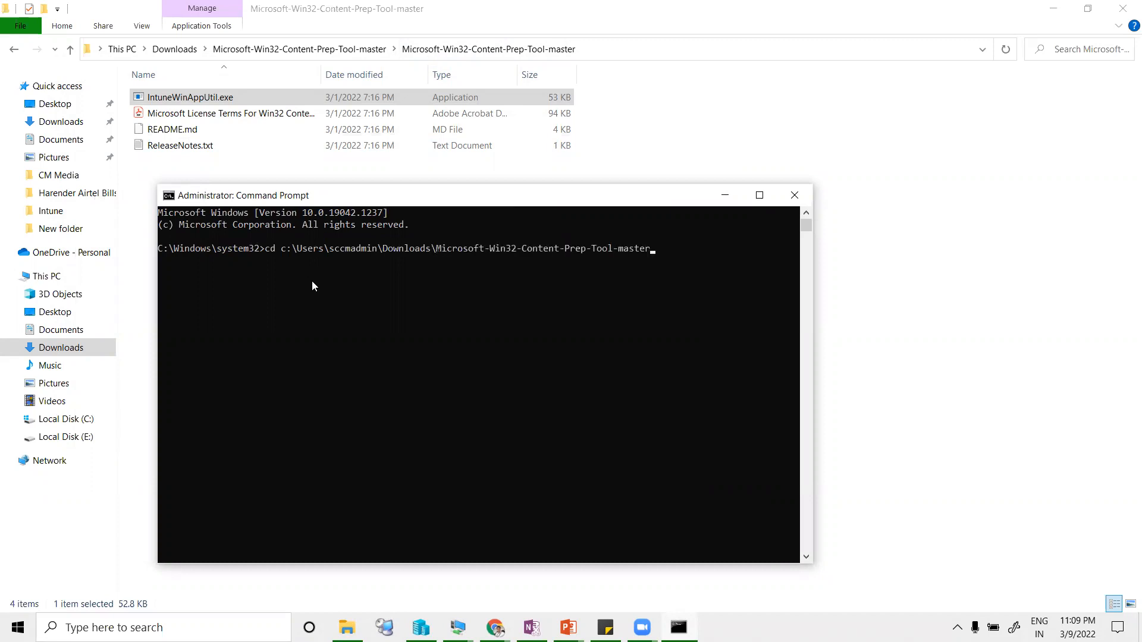
text(\mi)
key(Tab)
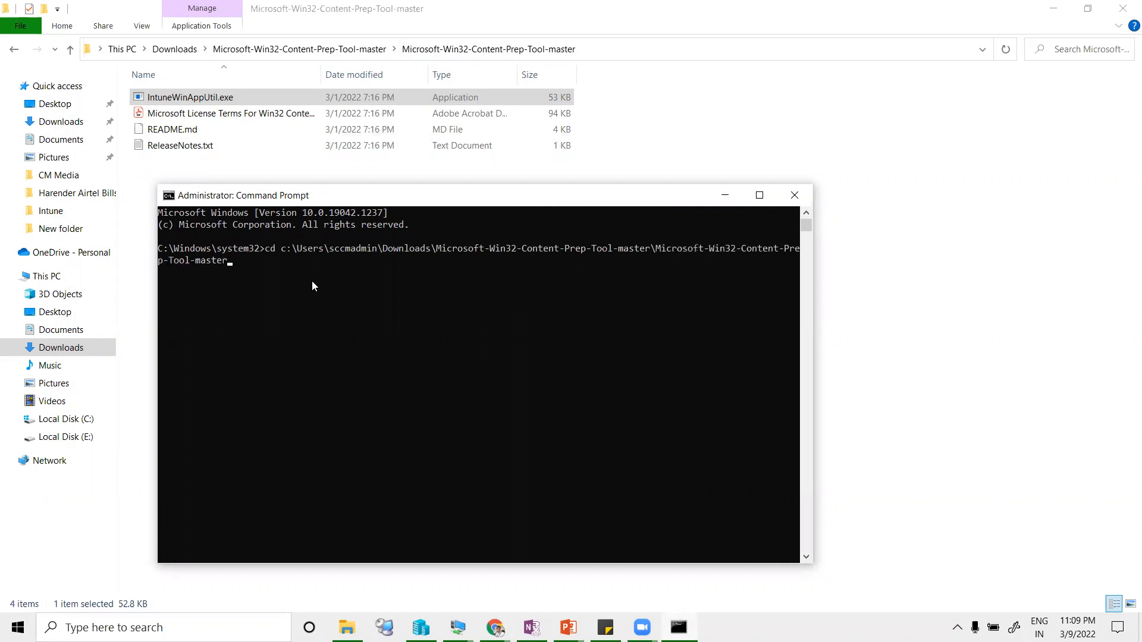
key(Return)
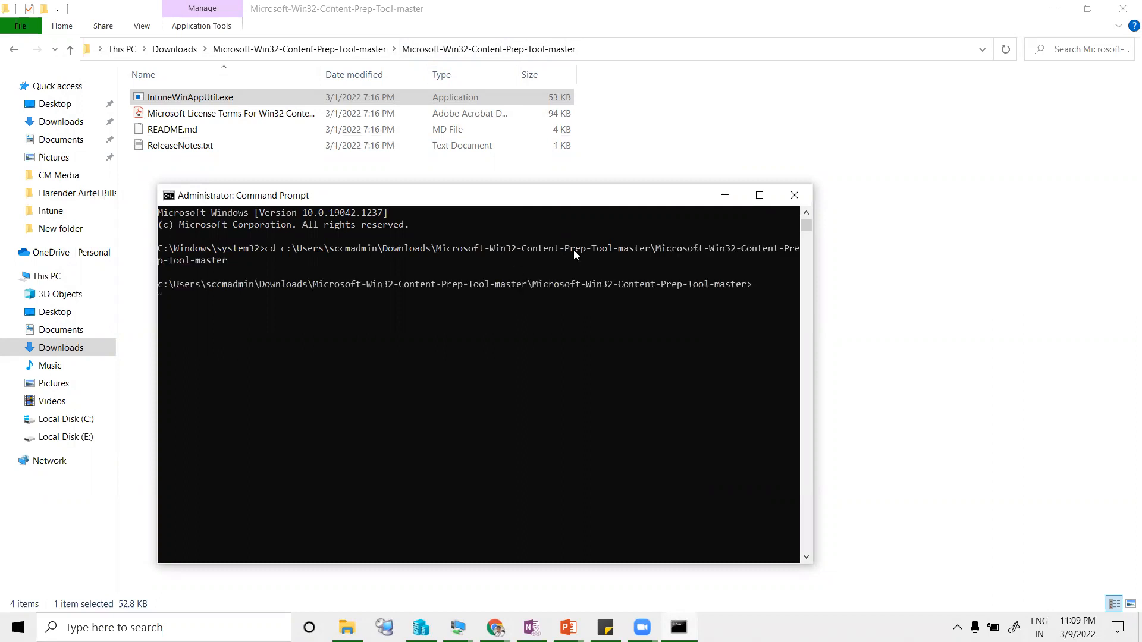
Step: Maximize the console, list the folder's contents with dir, and run IntuneWinAppUtil.exe
click(760, 196)
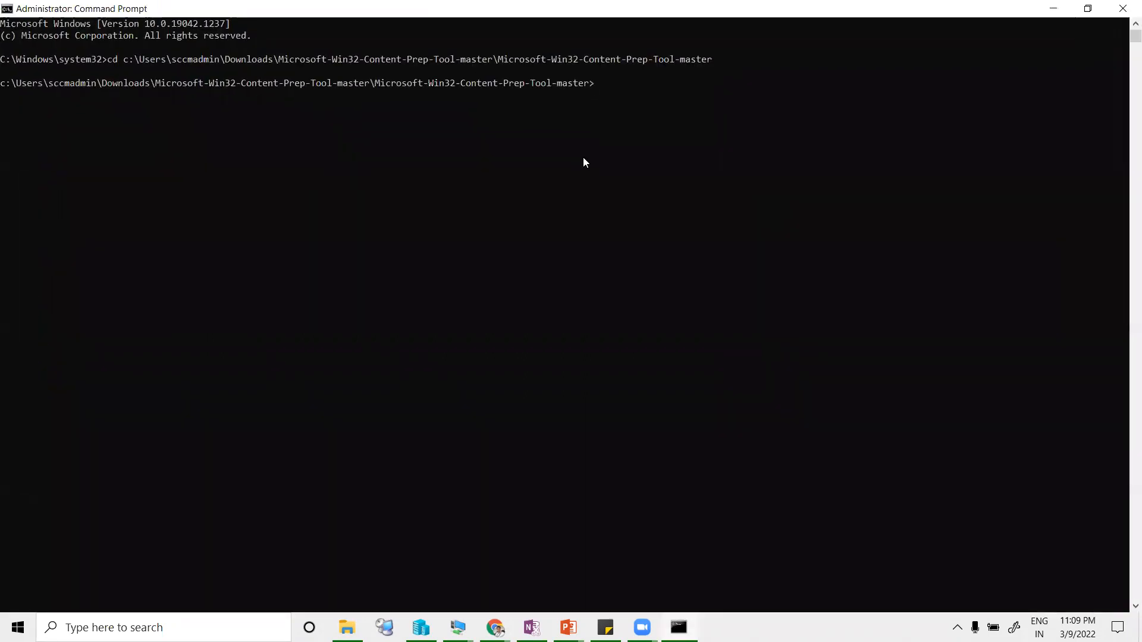
text(dir)
key(Return)
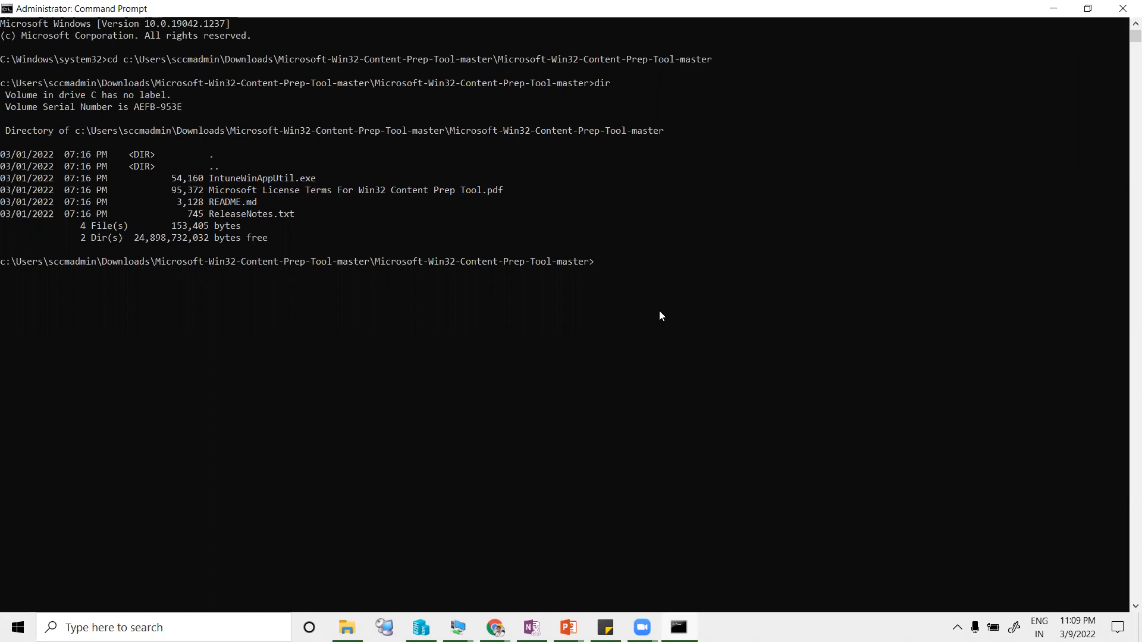
text(In)
key(Tab)
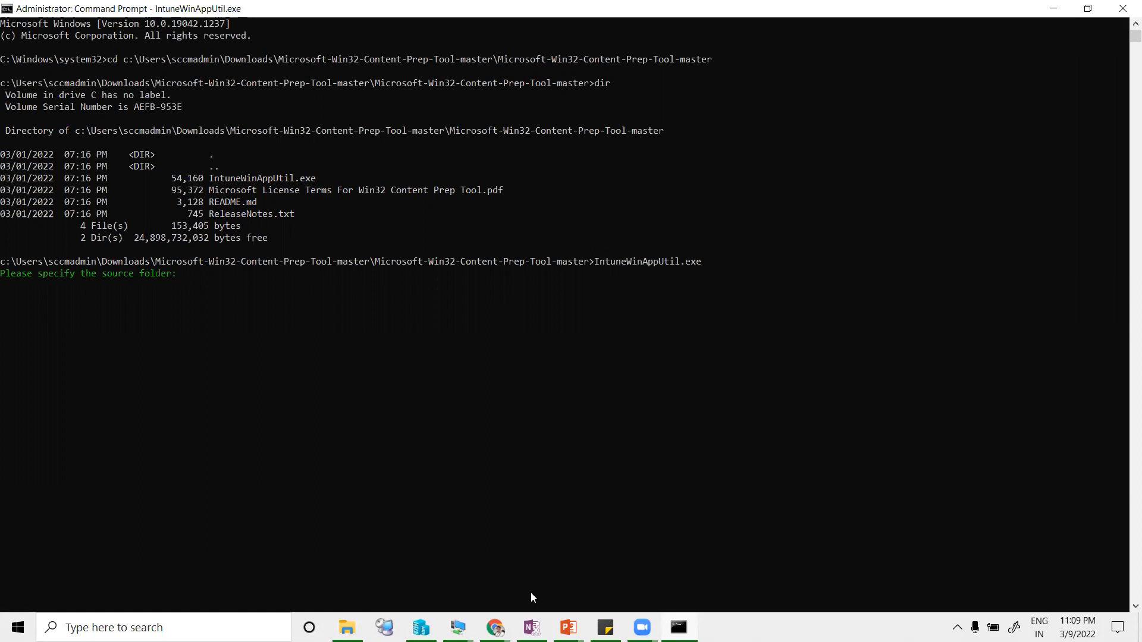
Step: Copy the path of the vlc folder in C:\Soft from File Explorer and enter C:\Soft\vlc as the source folder
key(alt+Tab)
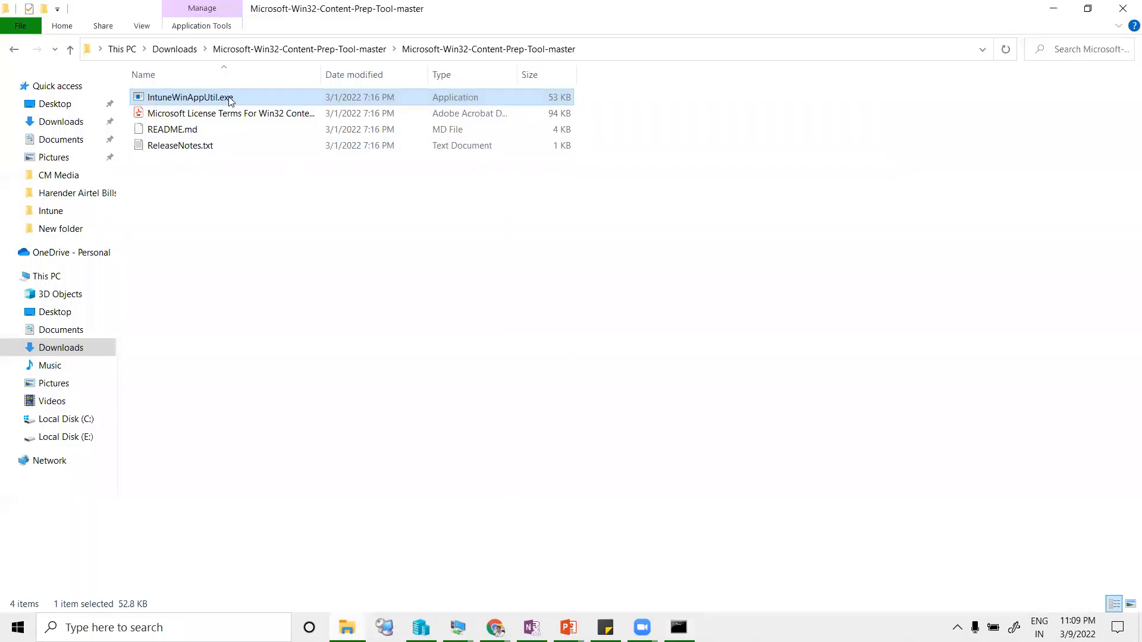
click(49, 276)
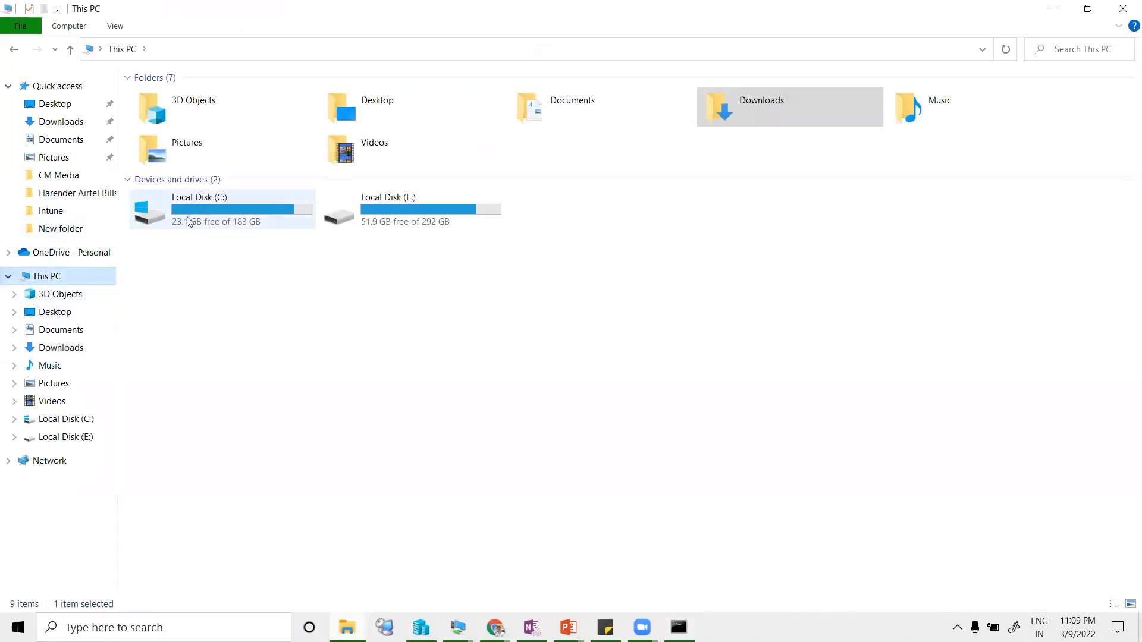
click(201, 217)
double_click(201, 218)
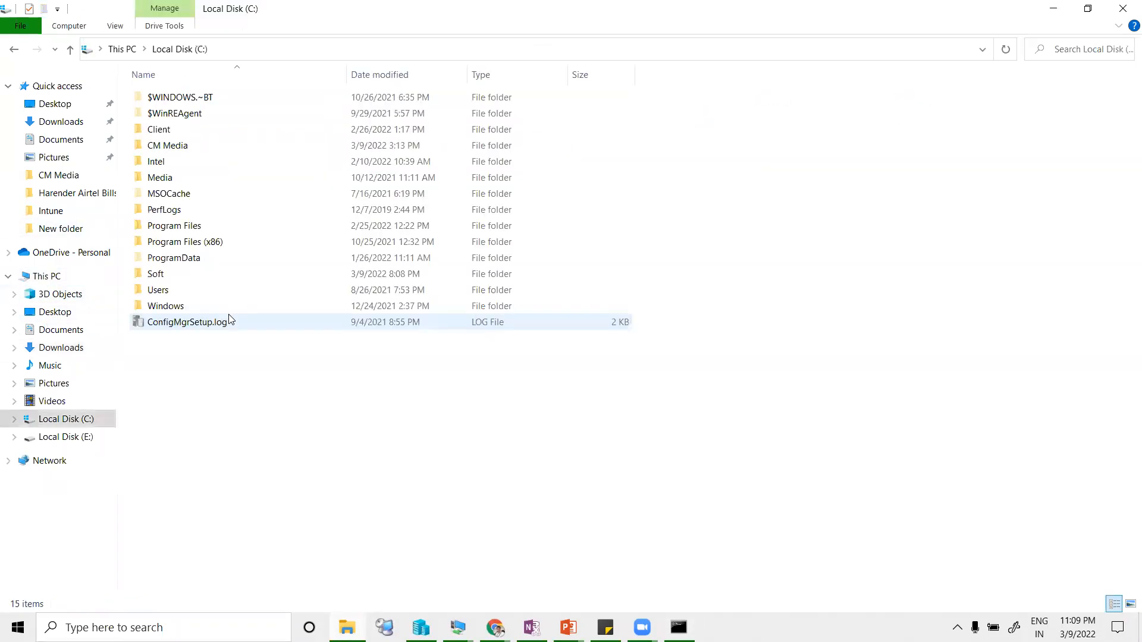
double_click(173, 279)
double_click(161, 114)
click(281, 49)
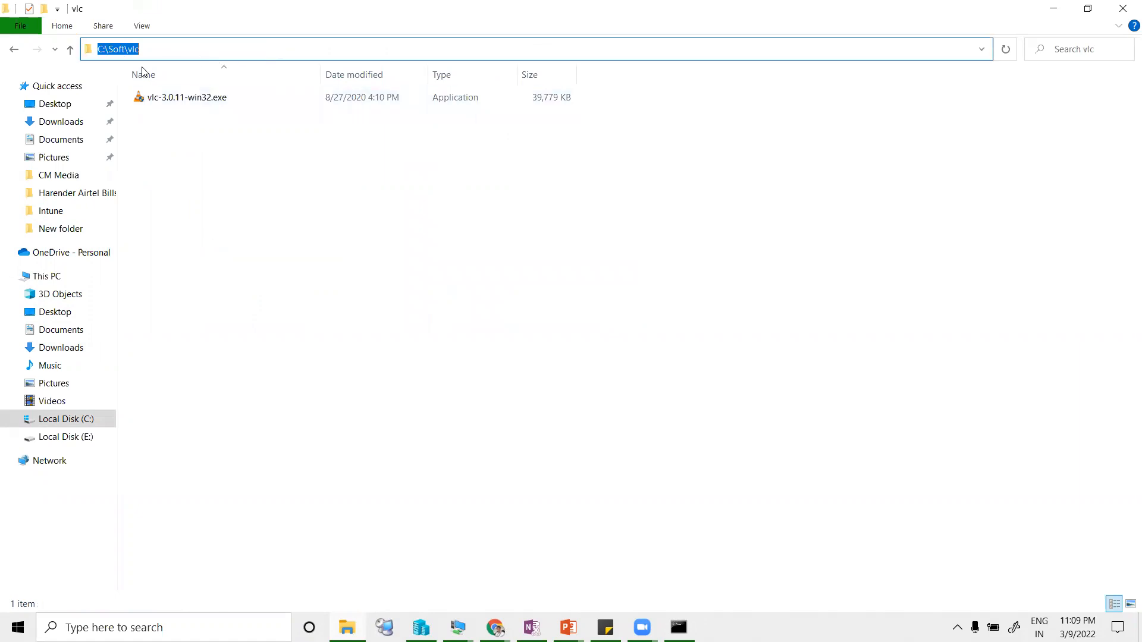
right_click(113, 54)
click(143, 91)
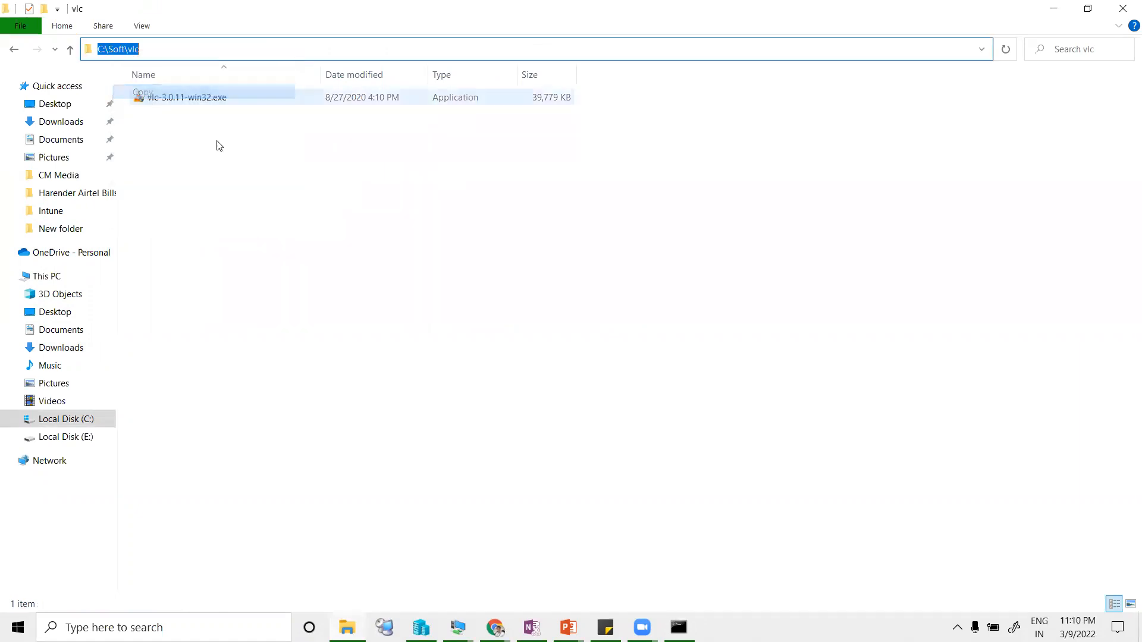
click(686, 623)
right_click(352, 342)
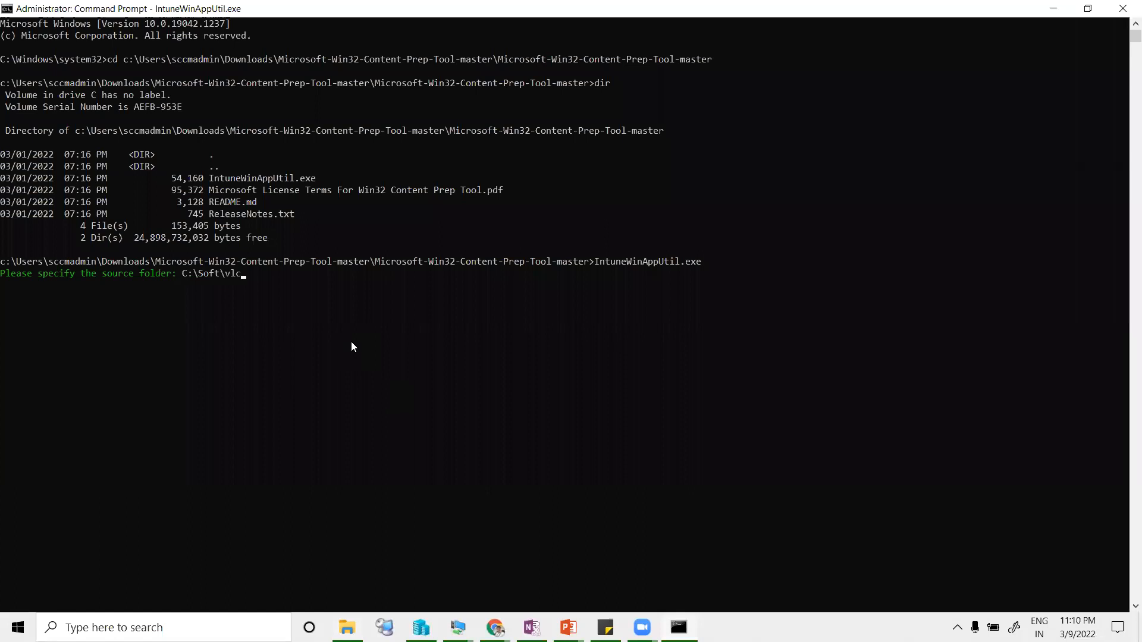
key(Return)
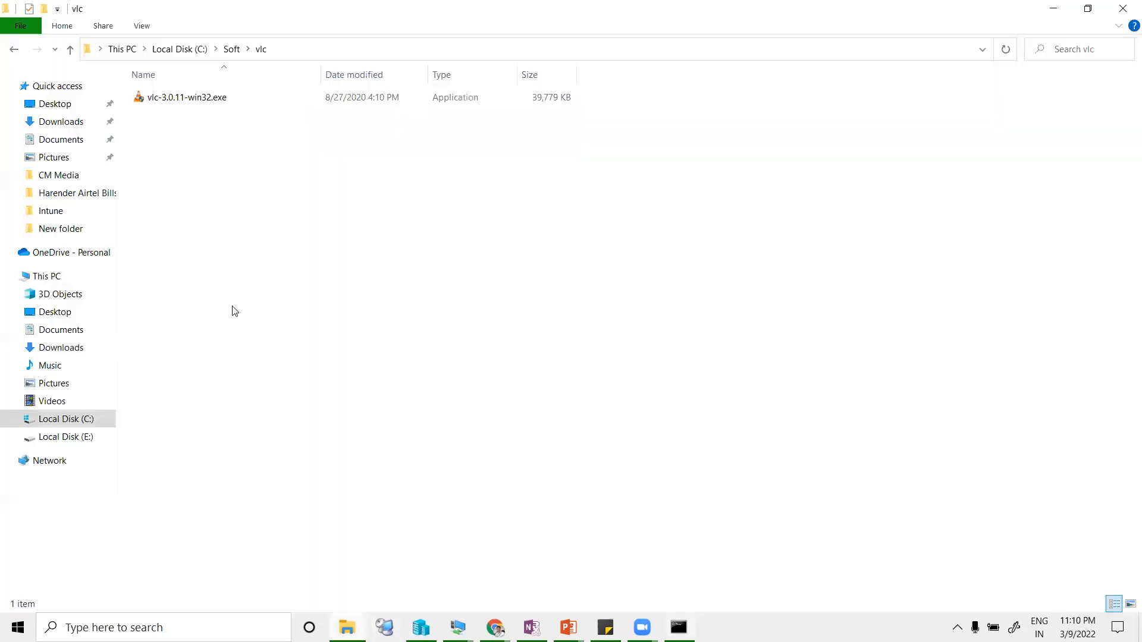
Step: Copy the full name of the VLC installer and enter vlc-3.0.11-win32.exe as the setup file
click(361, 622)
right_click(170, 100)
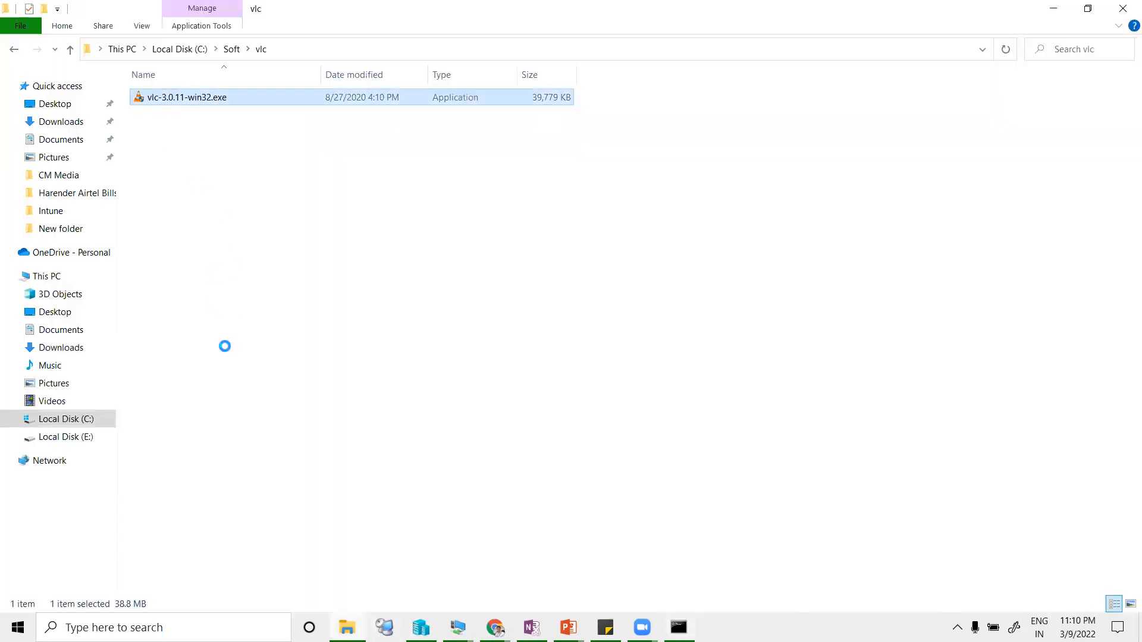
click(229, 408)
drag(228, 98, 119, 104)
right_click(162, 97)
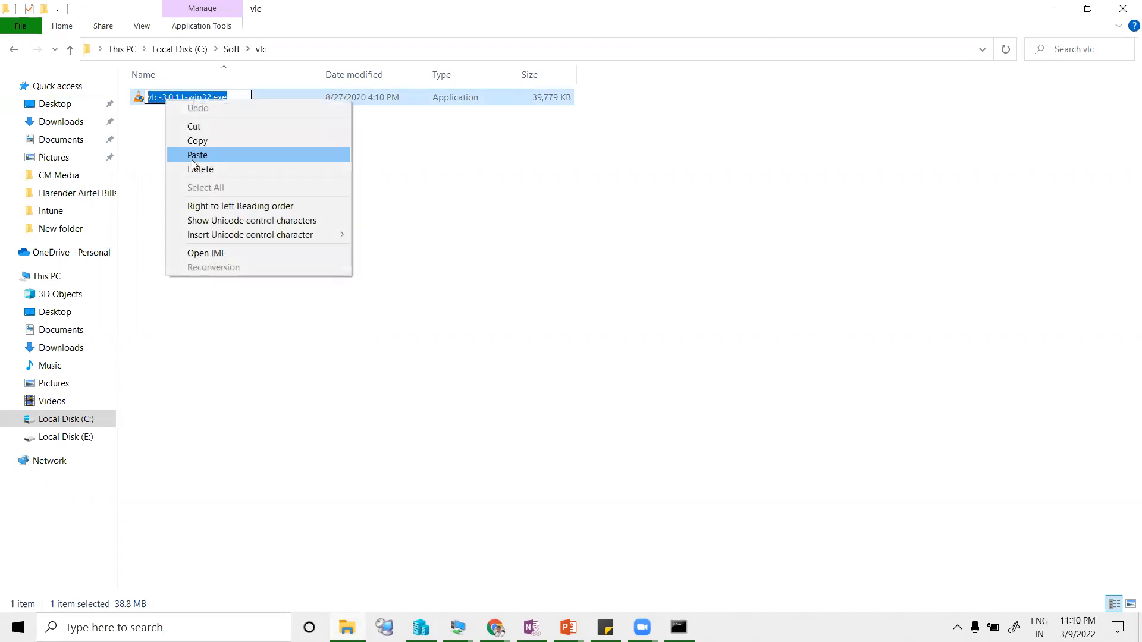
click(205, 141)
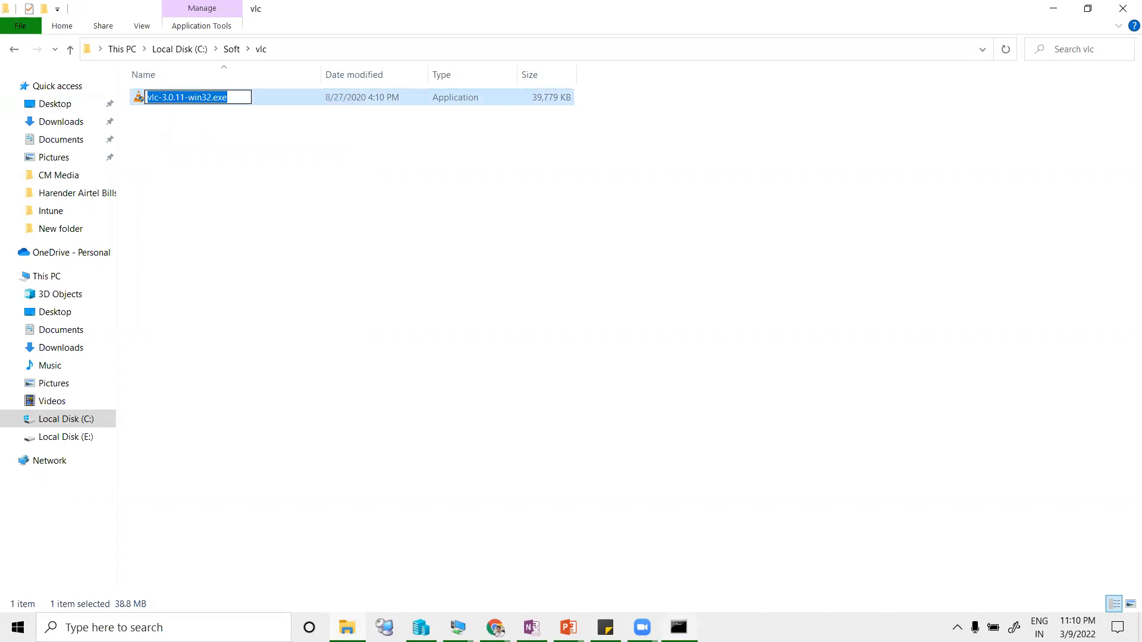
click(679, 627)
right_click(254, 329)
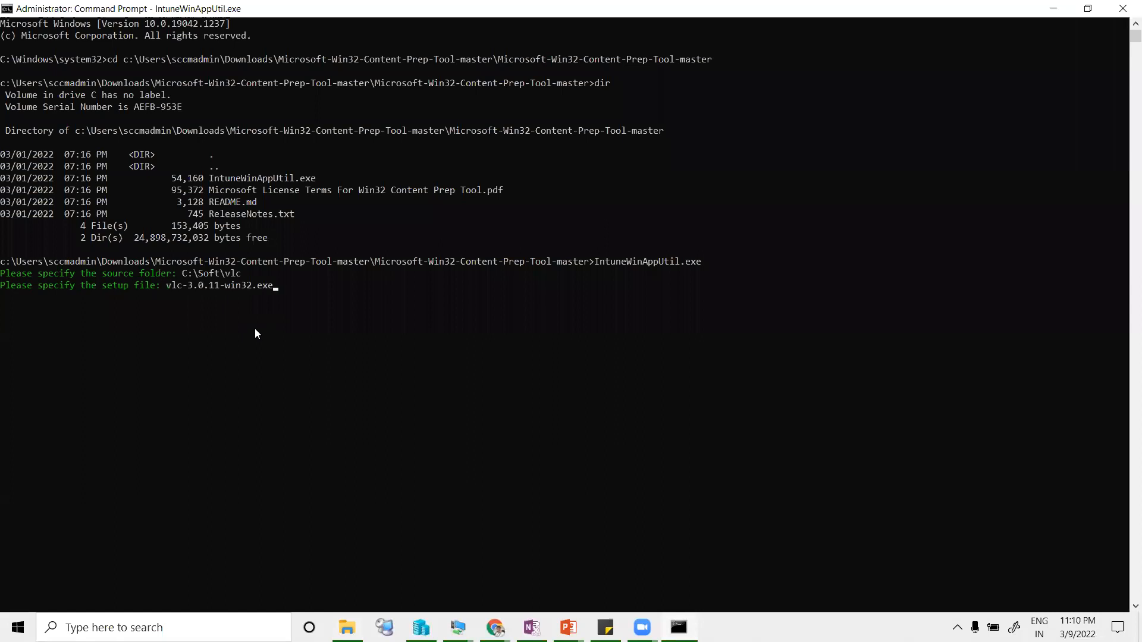
key(Return)
Step: Specify C:\Soft\vlc as the output folder for the package
key(Up)
key(Up)
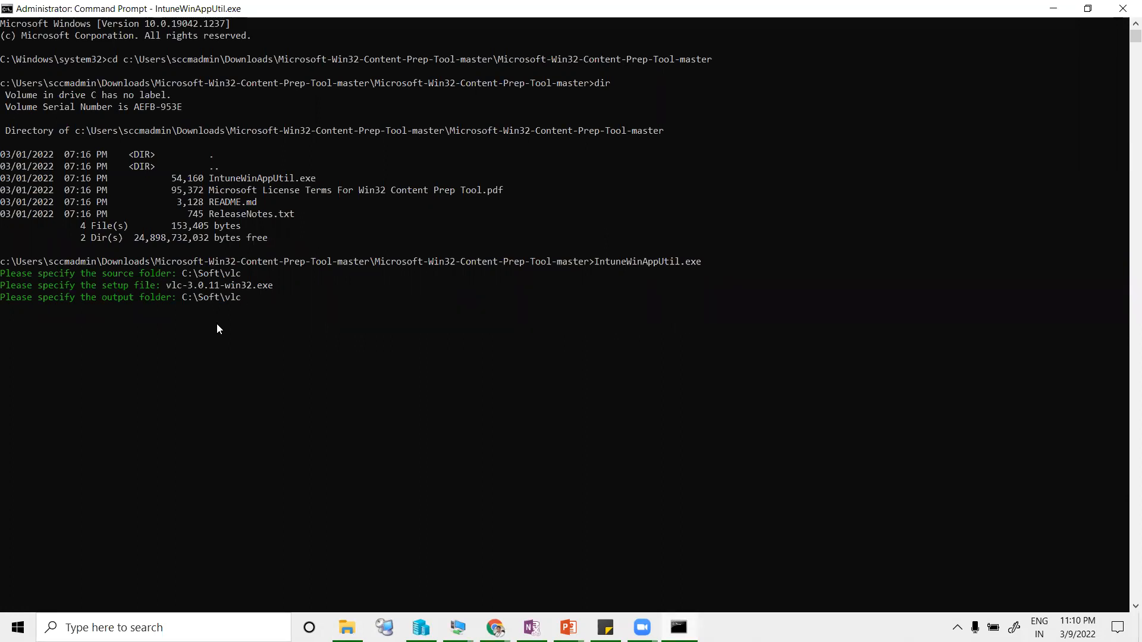
key(Return)
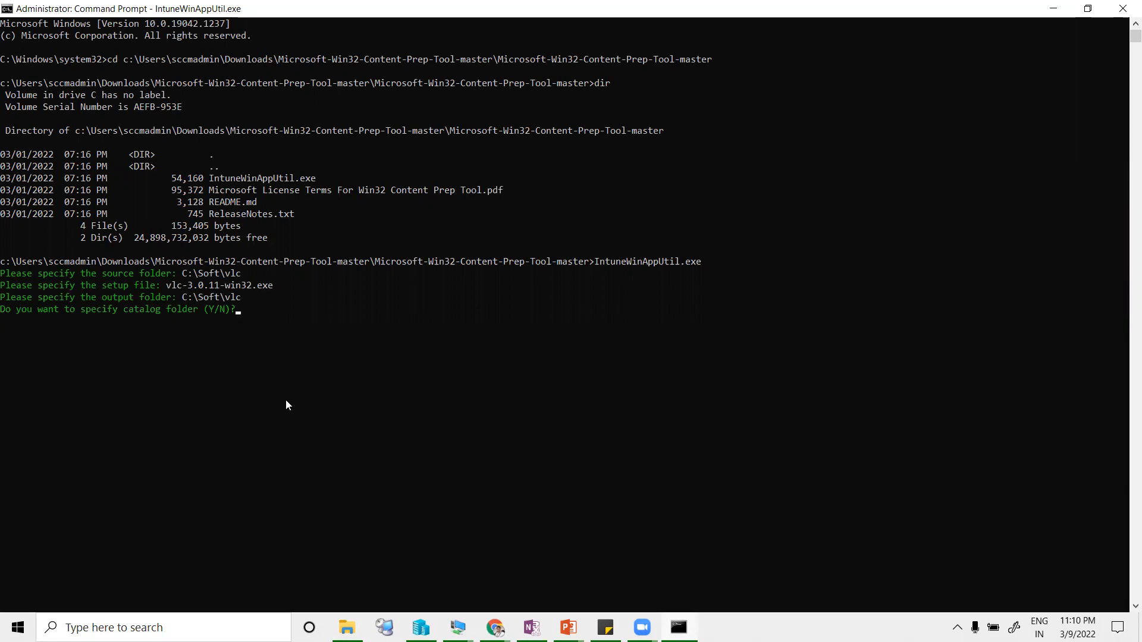
Step: Answer Y to specifying a catalog folder and supply its path to generate the .intunewin package
key(Return)
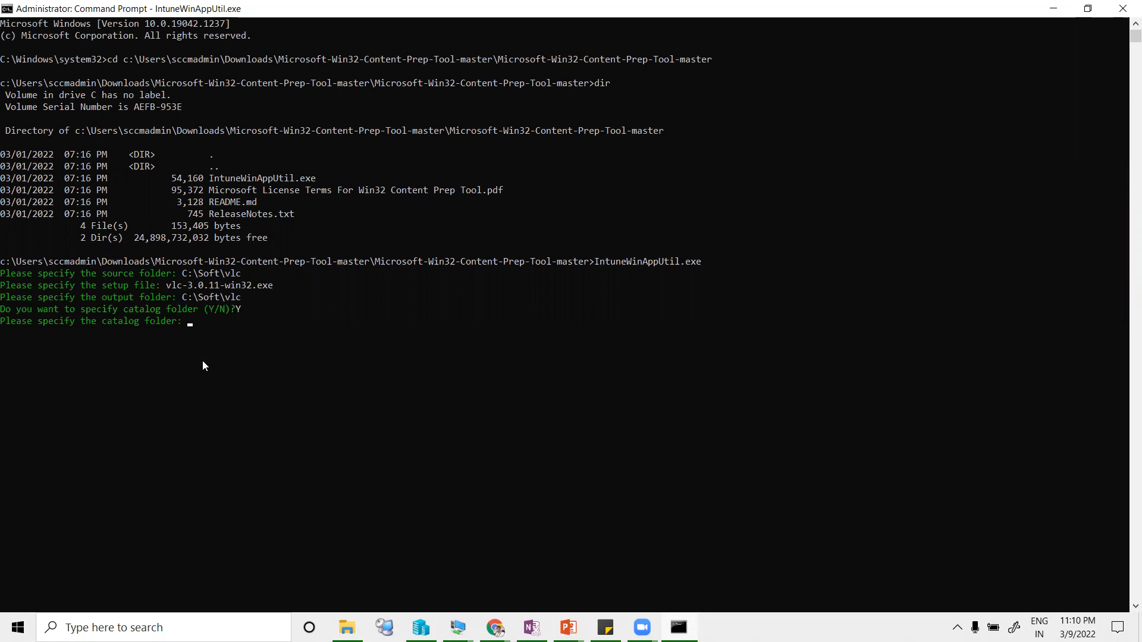
key(ctrl+v)
key(Return)
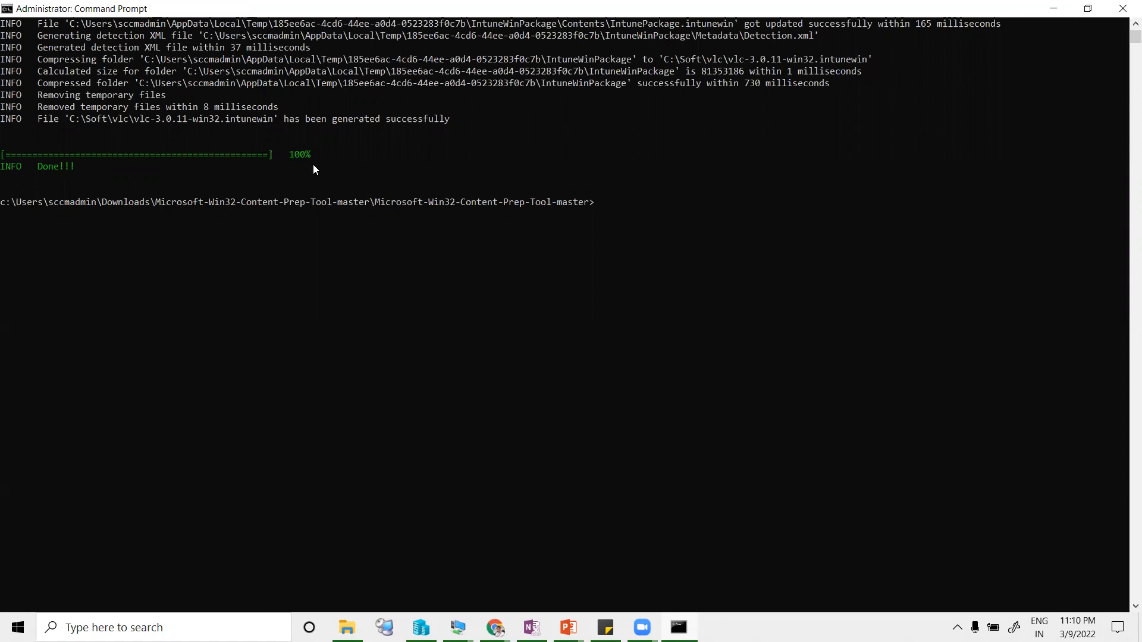
Step: Review the packaging tool's completion output and check the vlc folder in File Explorer for the generated .intunewin file
drag(3, 152, 299, 167)
click(339, 166)
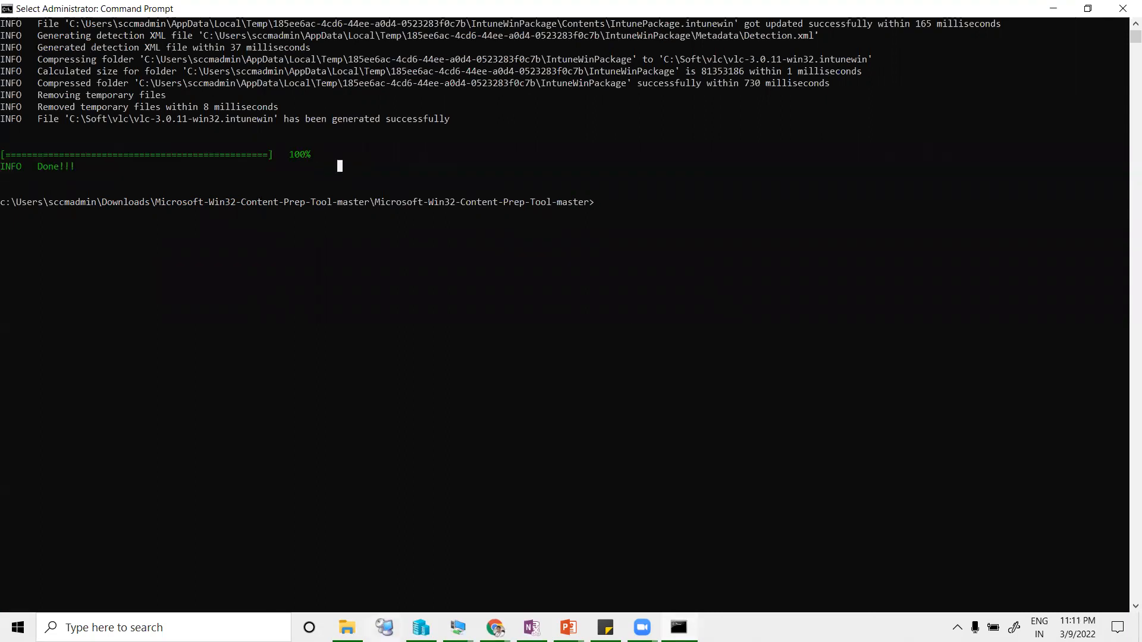
click(347, 627)
click(220, 137)
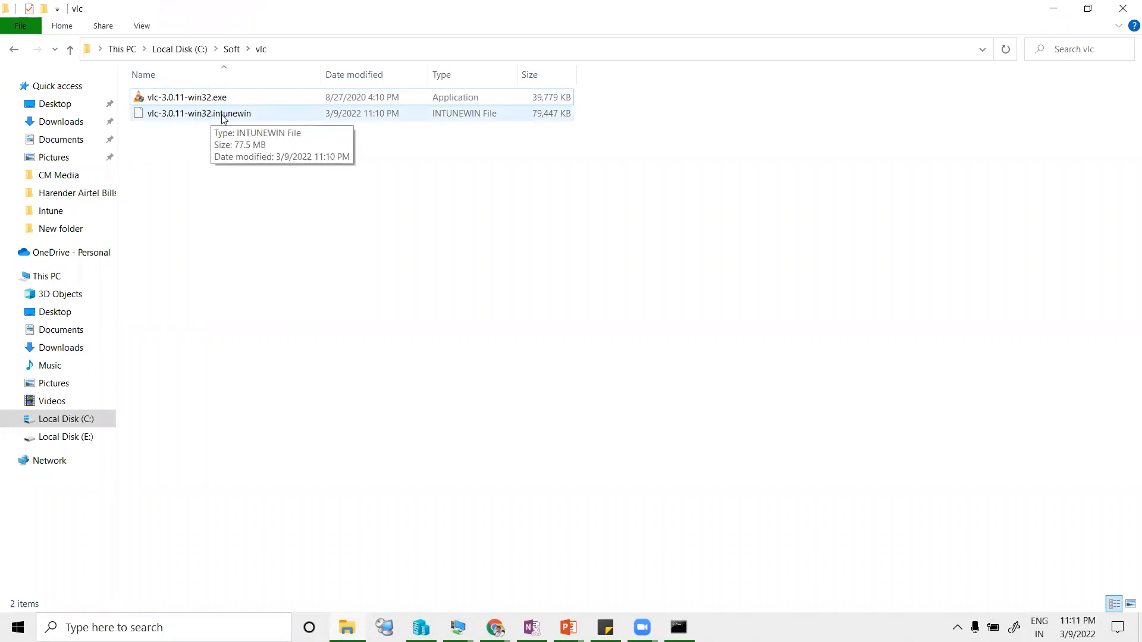
click(247, 114)
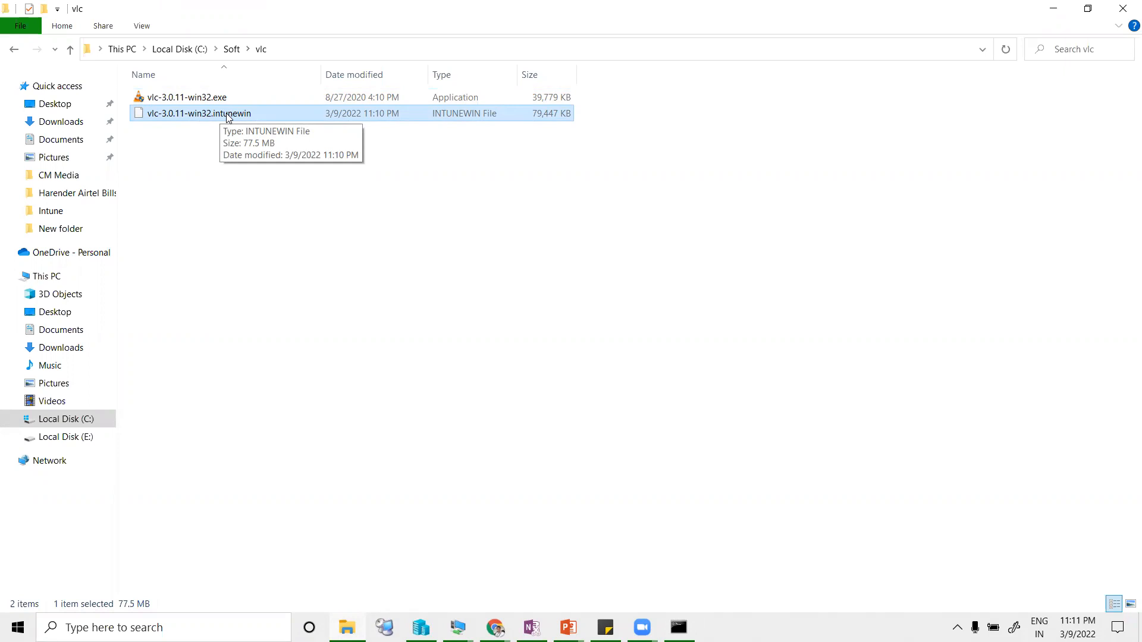
click(272, 160)
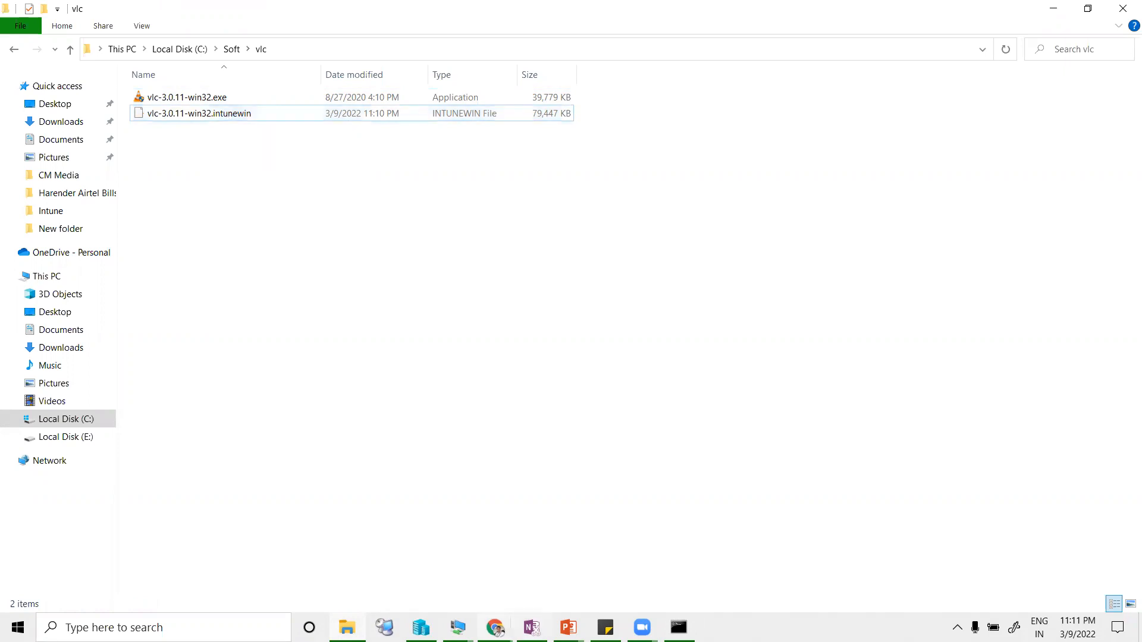
Step: Switch to the Microsoft Endpoint Manager admin center in Chrome and open the list of Windows apps
mouse_move(495, 628)
click(416, 553)
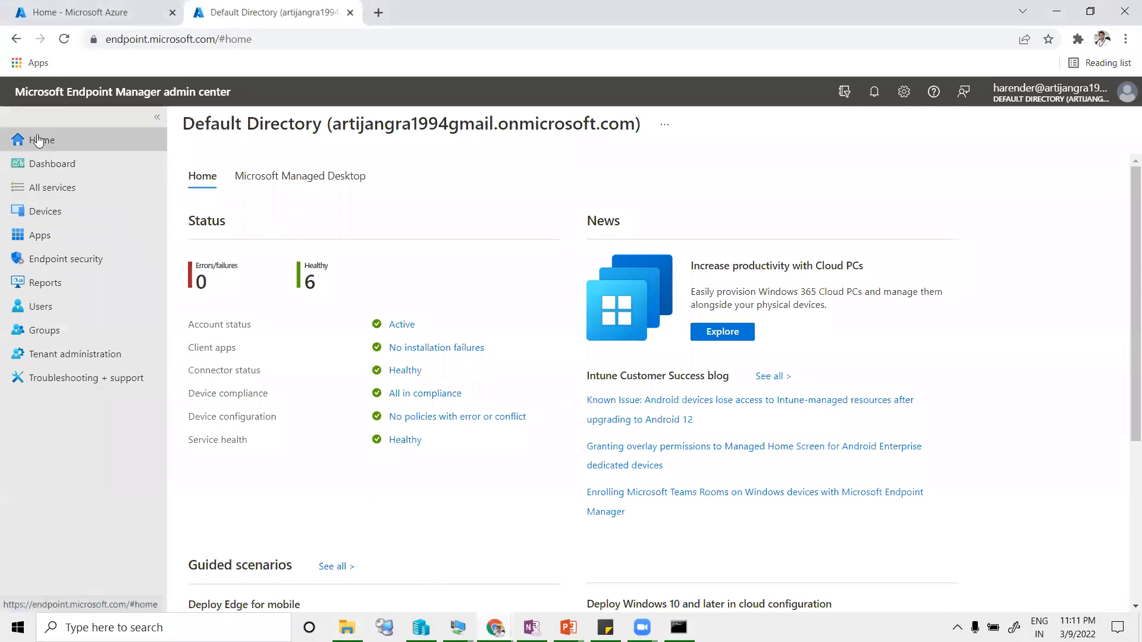
click(58, 233)
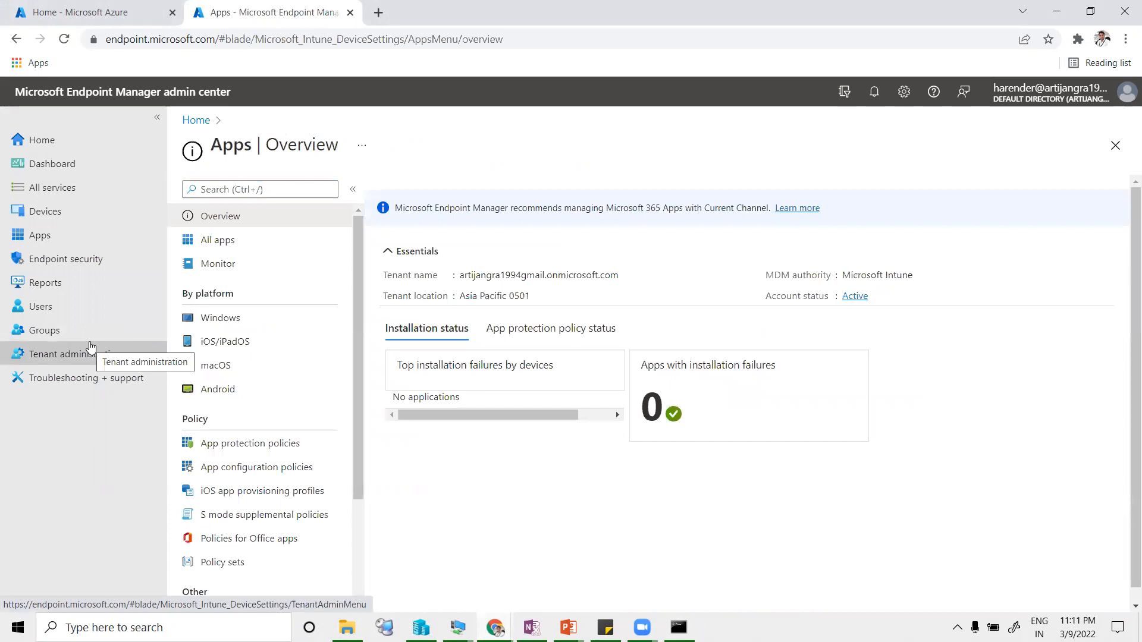
click(216, 319)
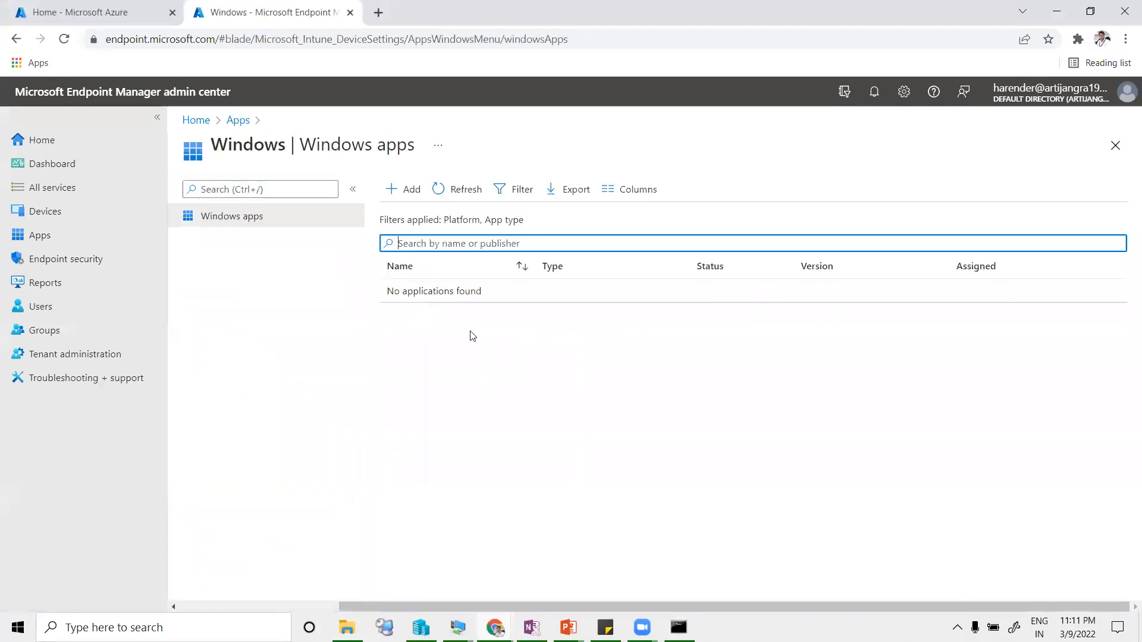
Step: Start adding a new app with the app type Windows app (Win32)
click(397, 193)
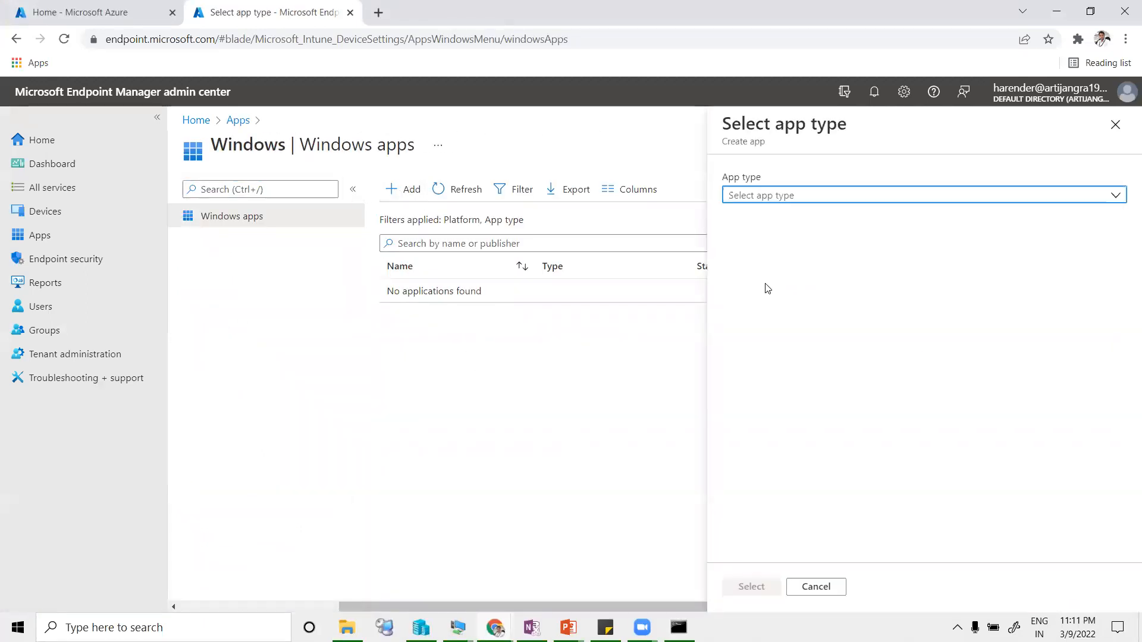
click(769, 200)
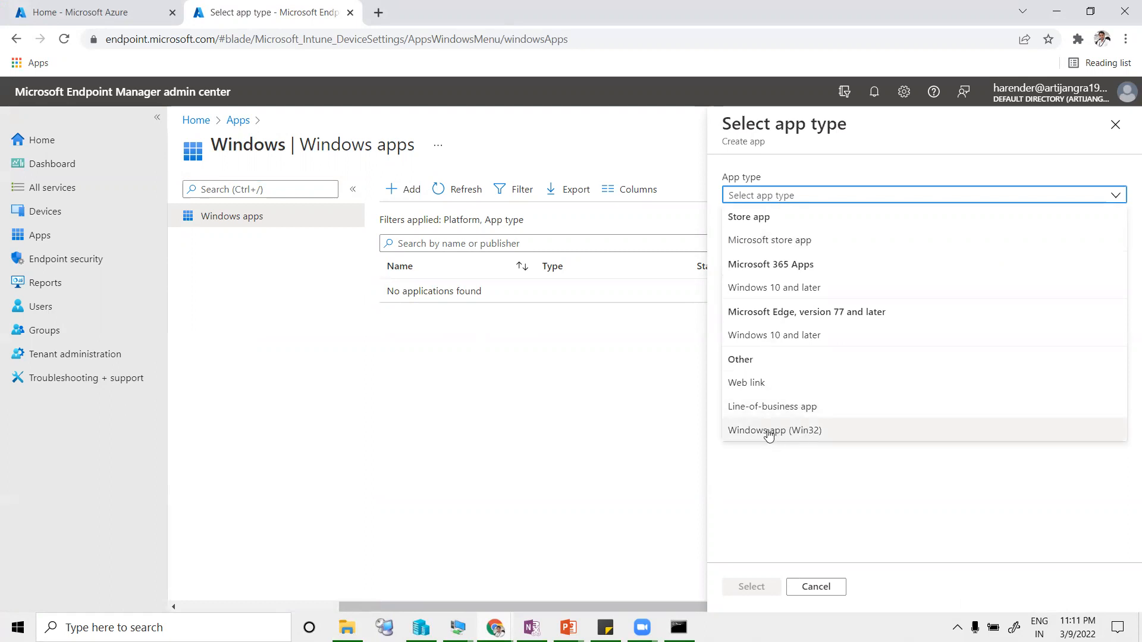
click(810, 431)
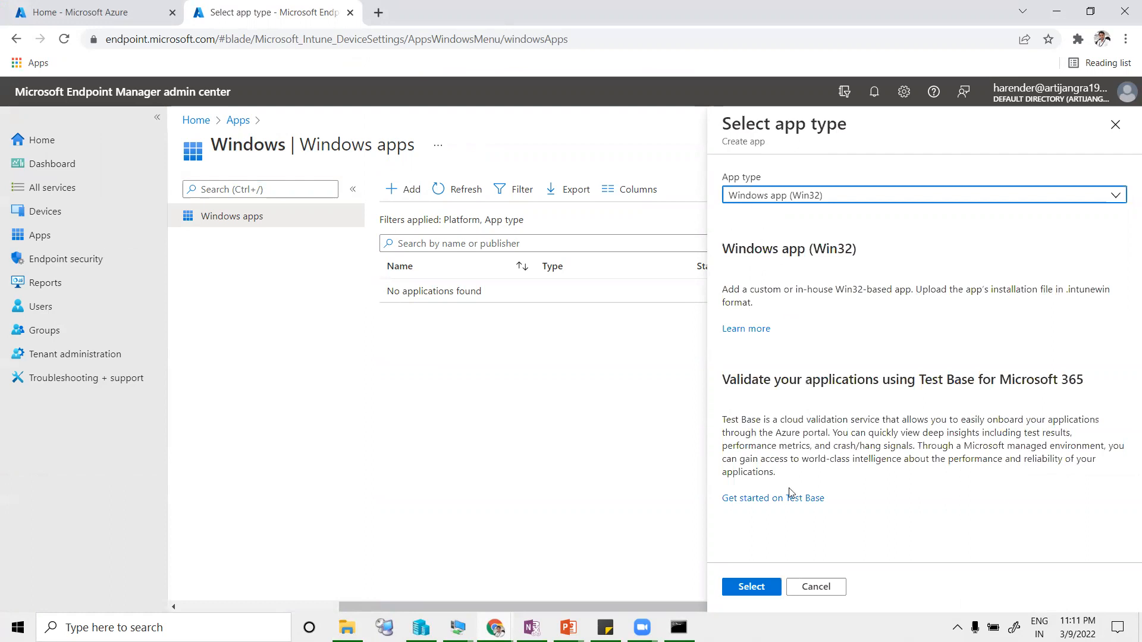
click(765, 583)
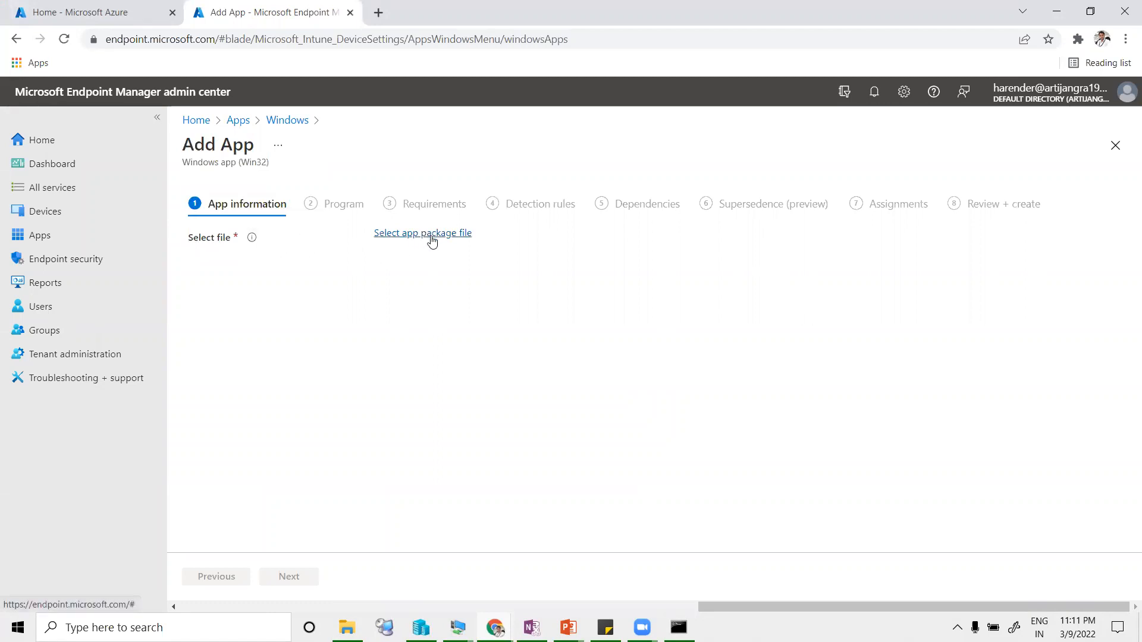
Step: Choose vlc-3.0.11-win32.intunewin from C:\Soft\vlc as the app package file and confirm it
click(432, 242)
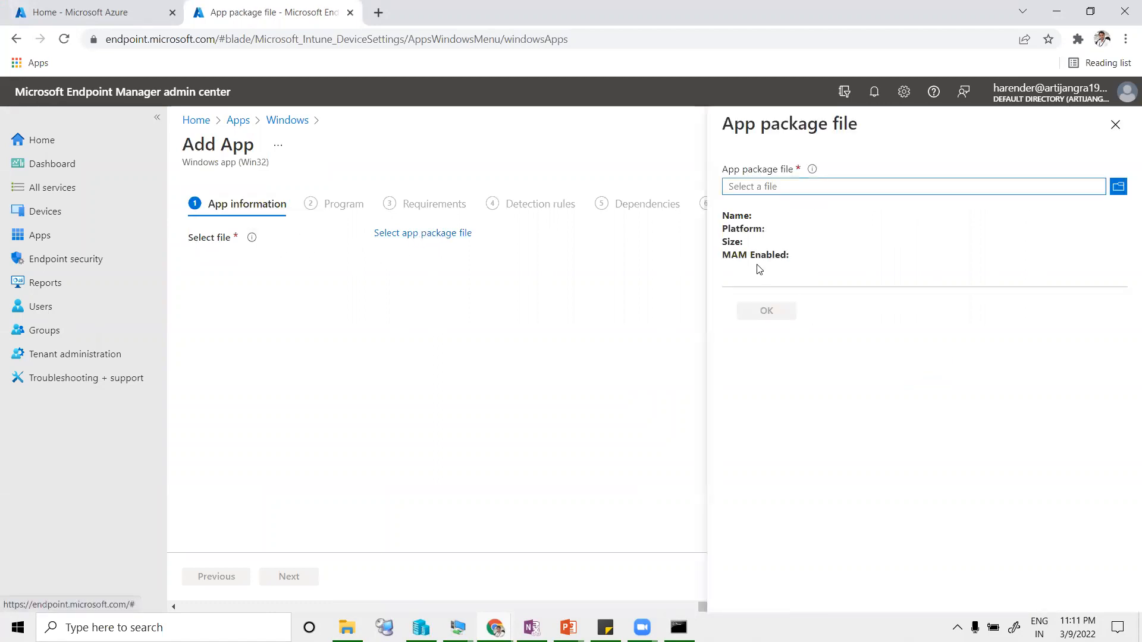
click(1119, 188)
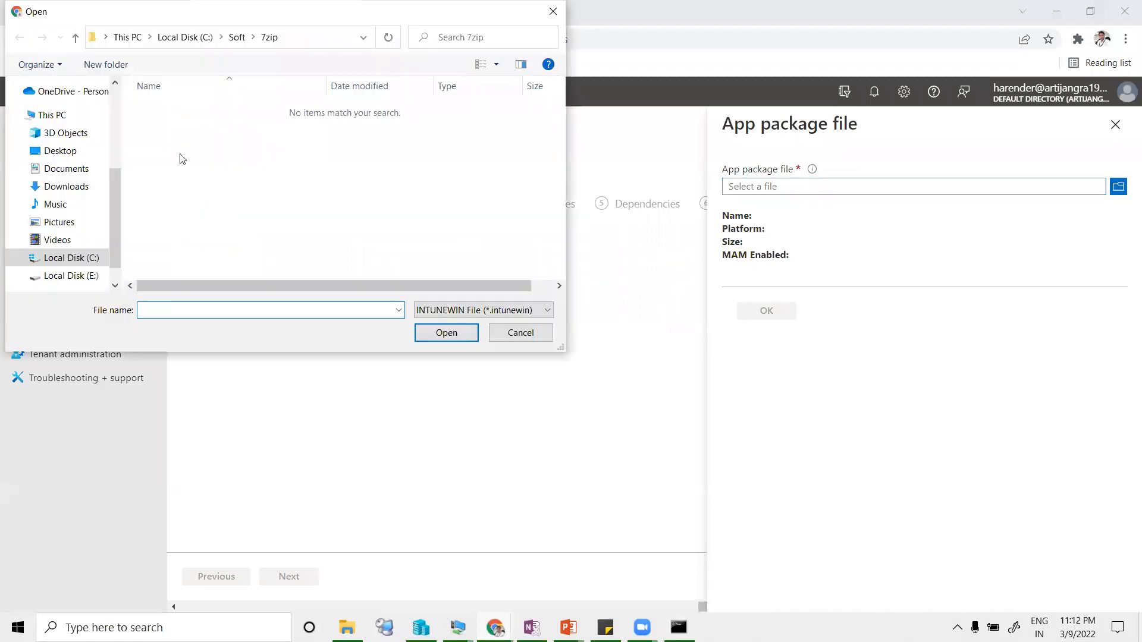
click(237, 38)
double_click(172, 135)
click(190, 110)
click(450, 340)
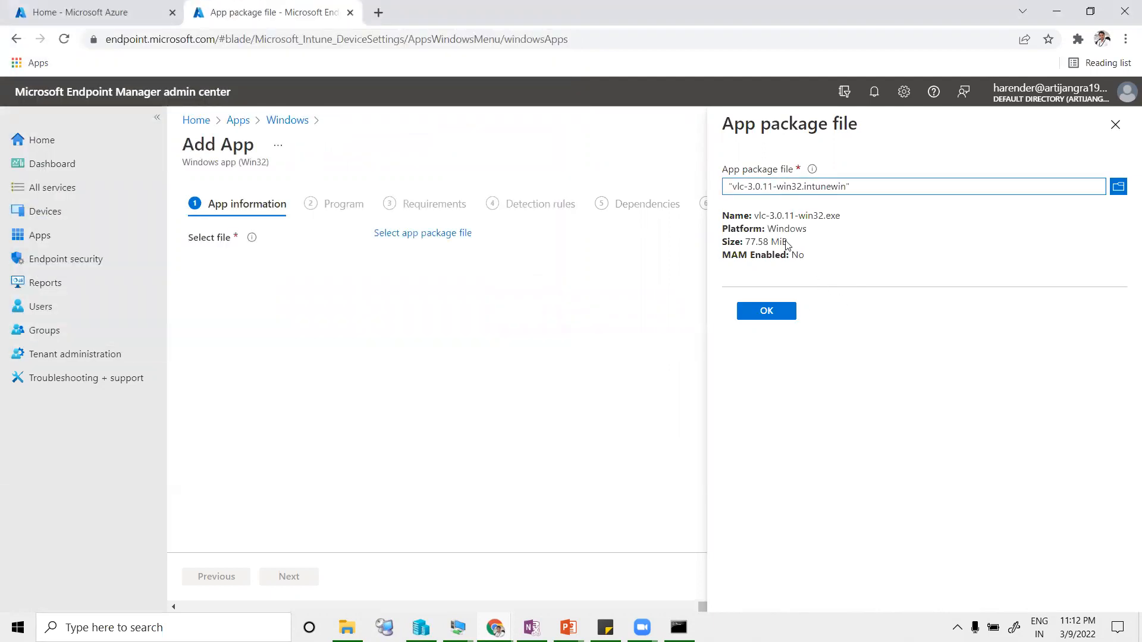
drag(789, 242, 749, 243)
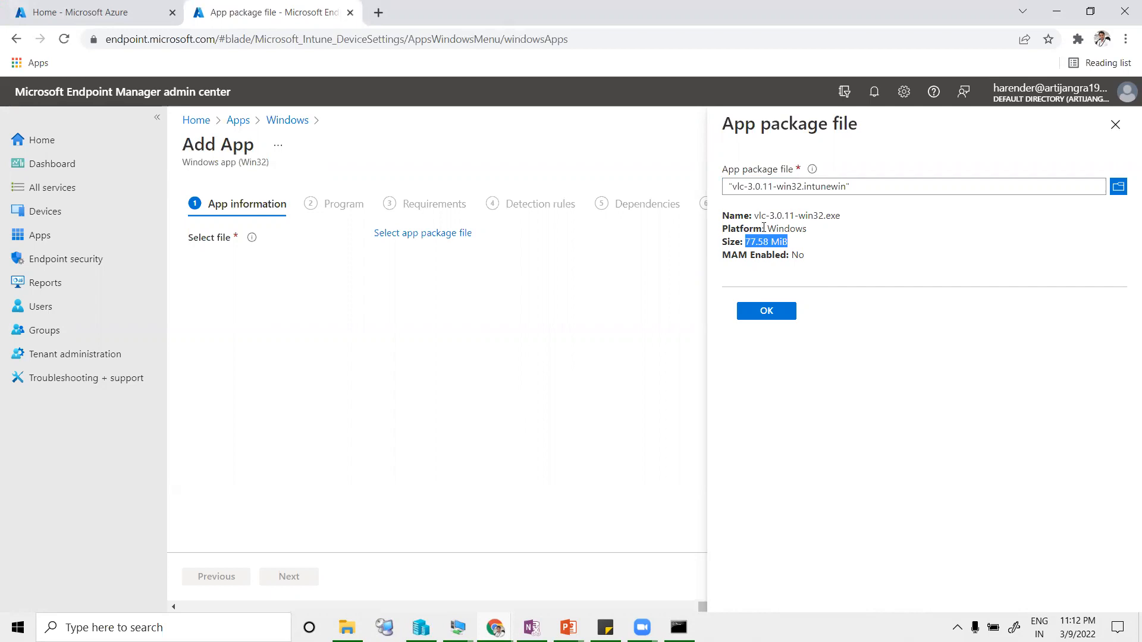
click(767, 312)
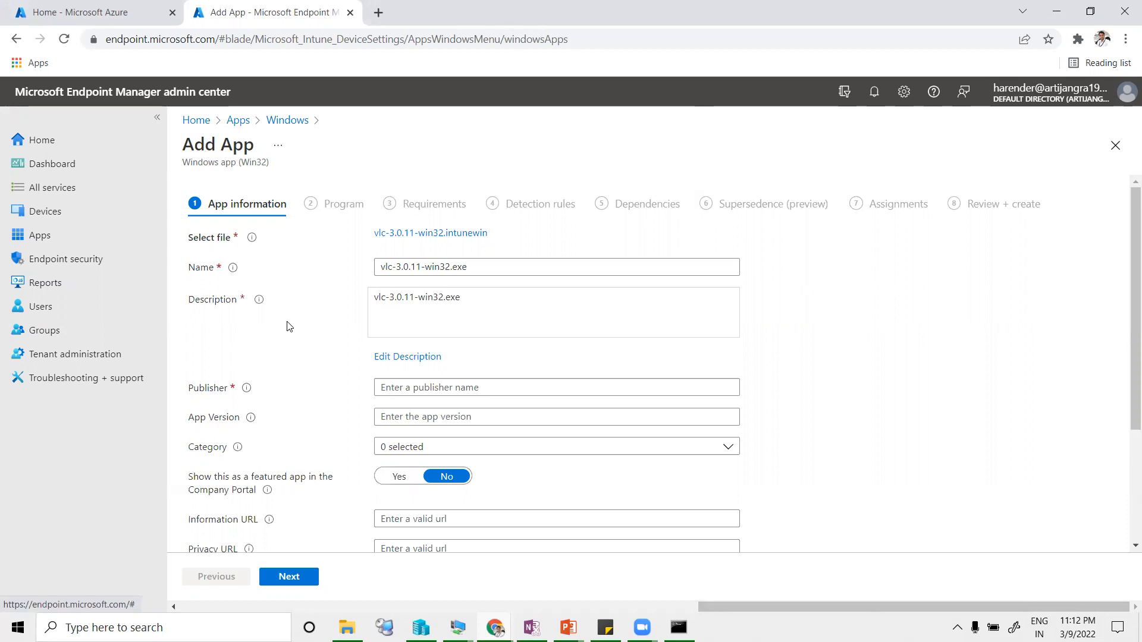
Step: Replace the app's name with VLC Player 3.0.11
triple_click(487, 266)
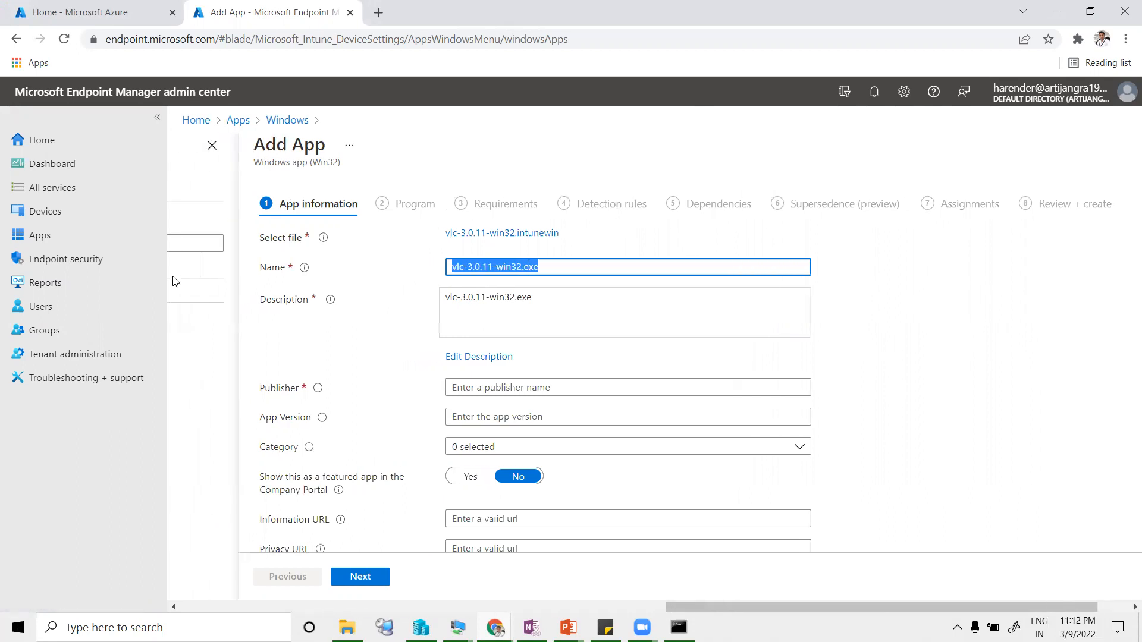
text(v)
key(BackSpace)
text(VLC Player)
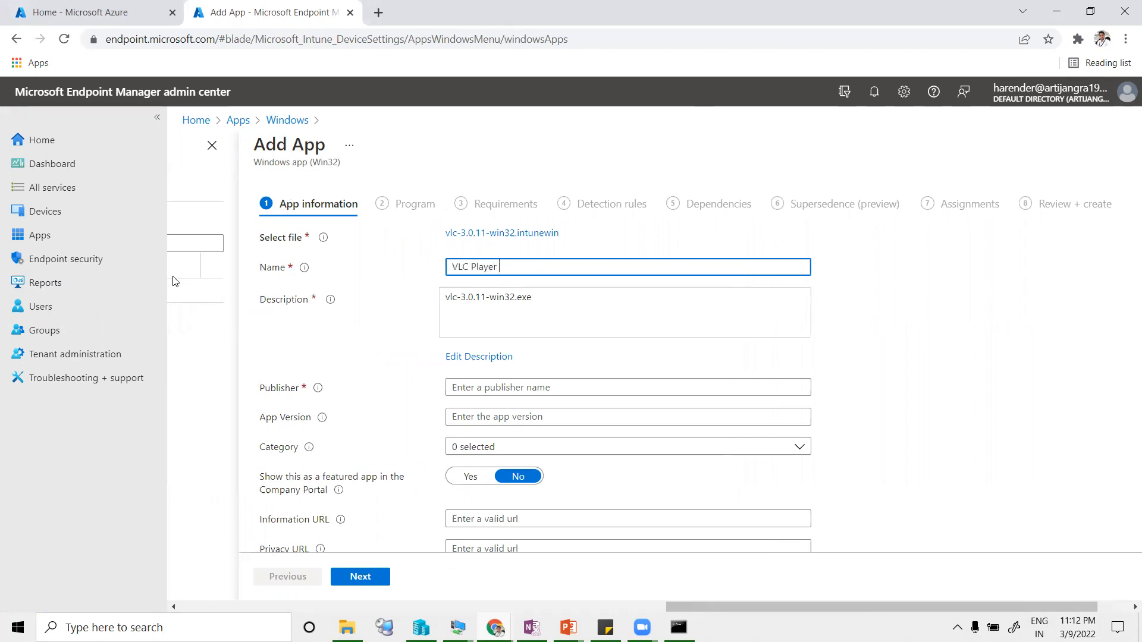
text( 3.0.11)
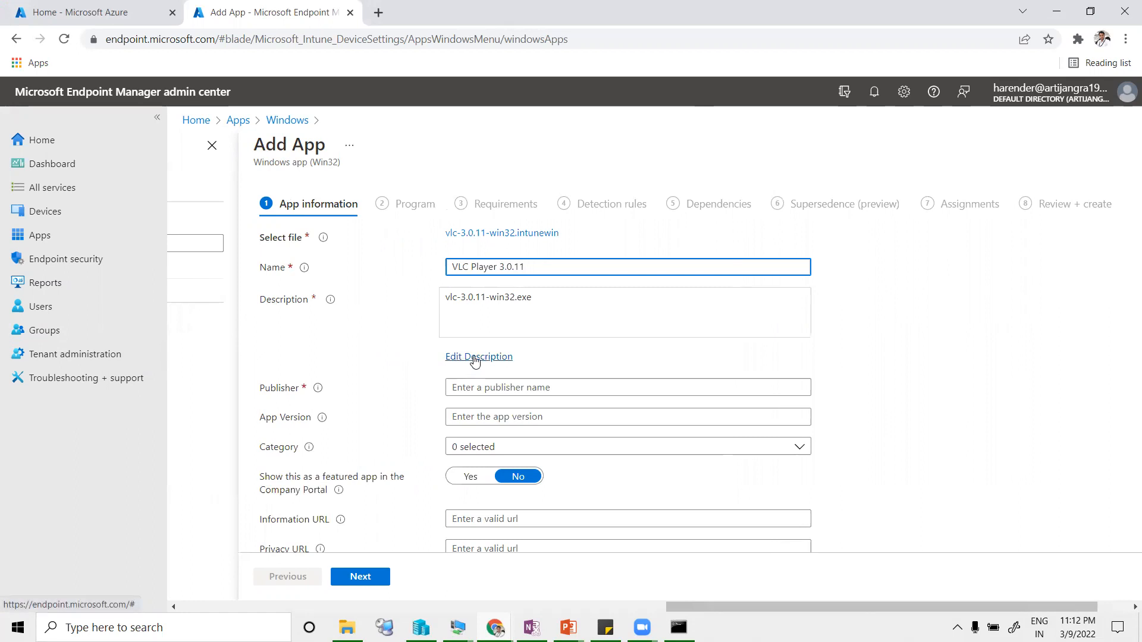
Step: Enter VLC as the publisher and 3.0.11 as the app version, then continue to the Program settings
drag(543, 302, 402, 308)
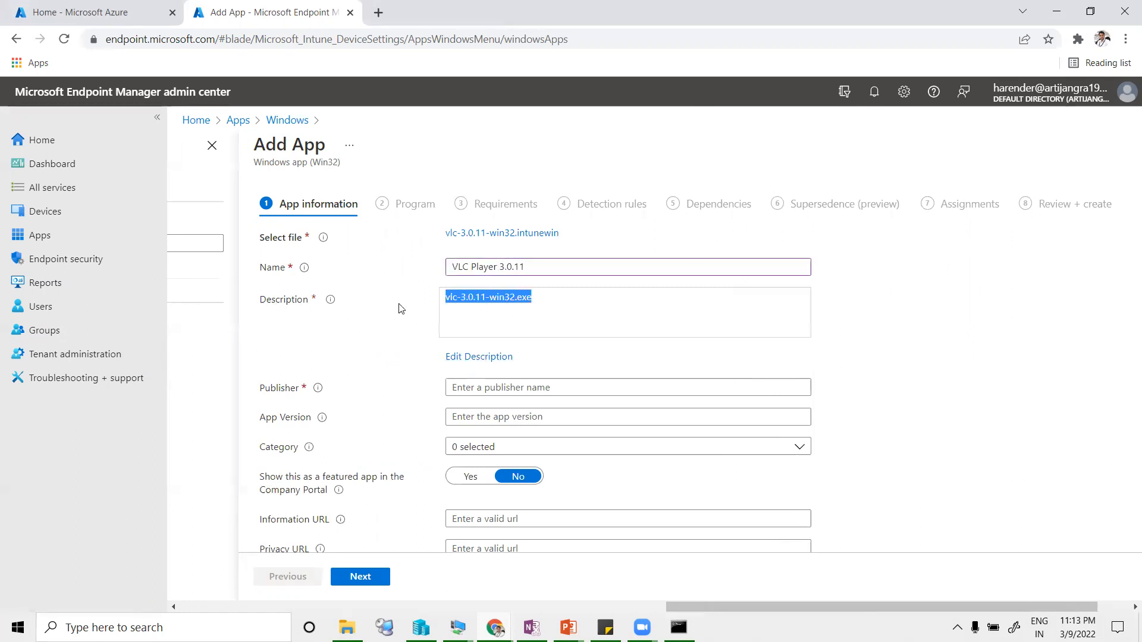
click(480, 386)
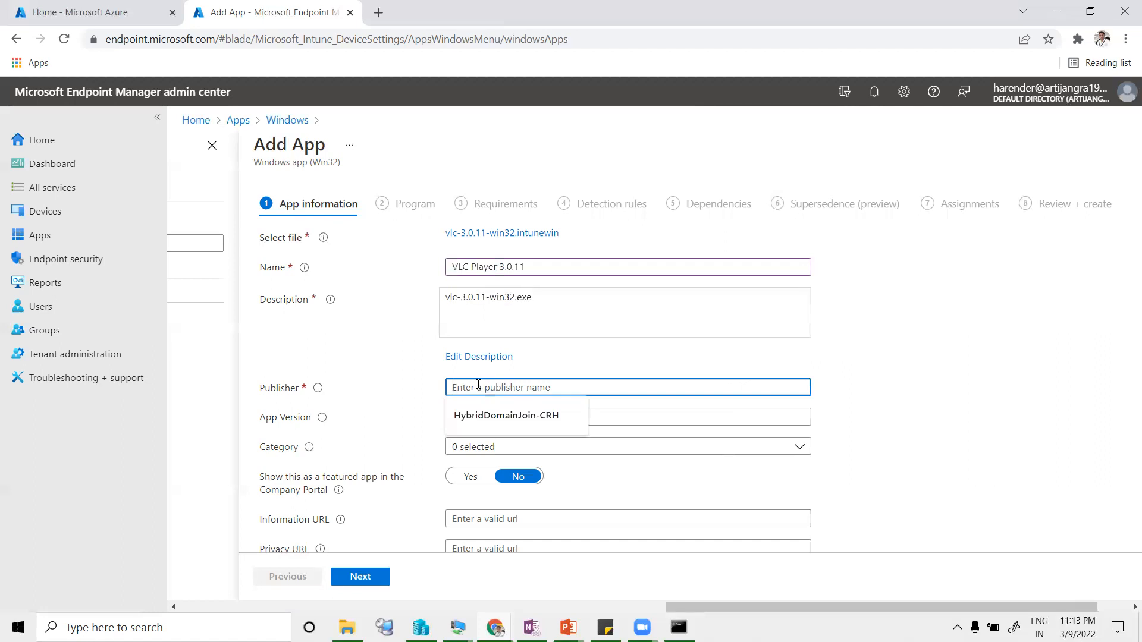
text(VLC)
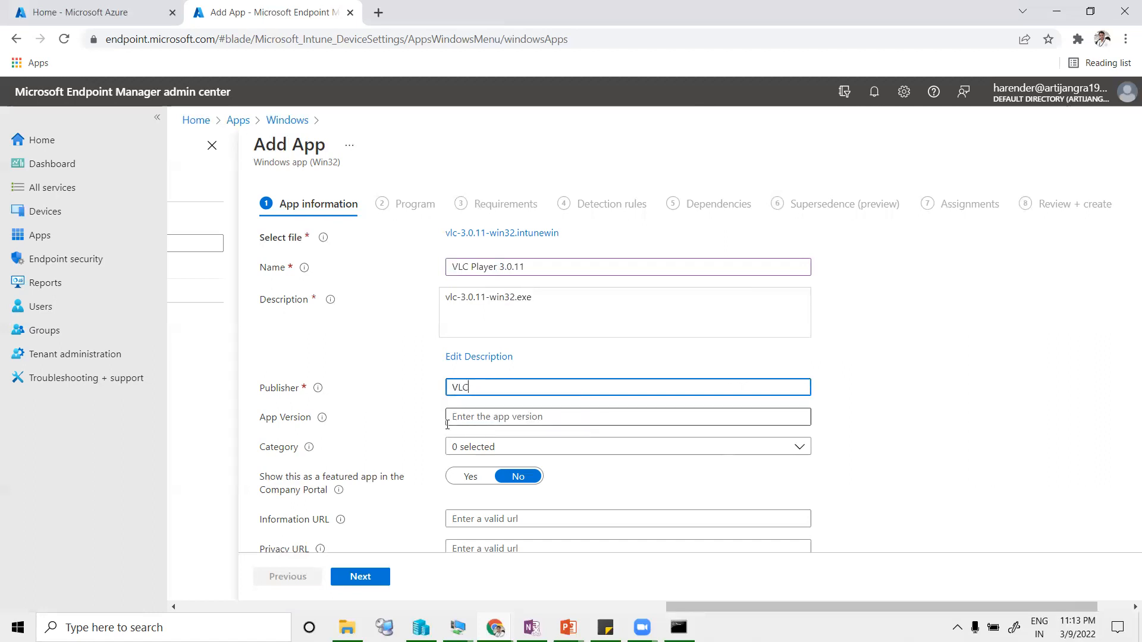
scroll(461, 455, down, 1)
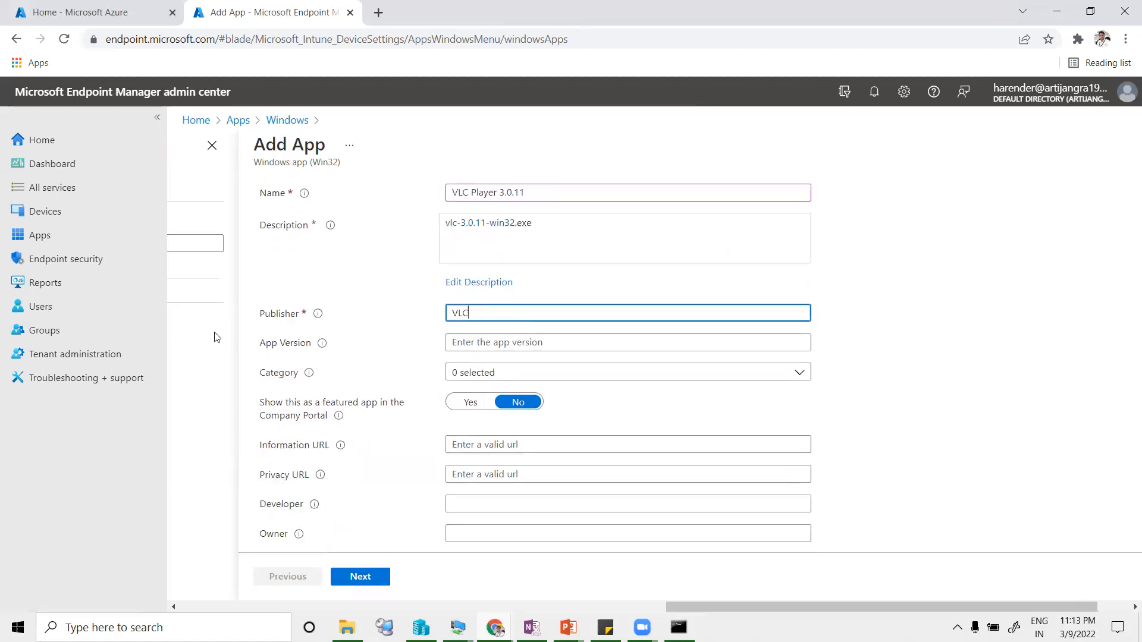
click(475, 342)
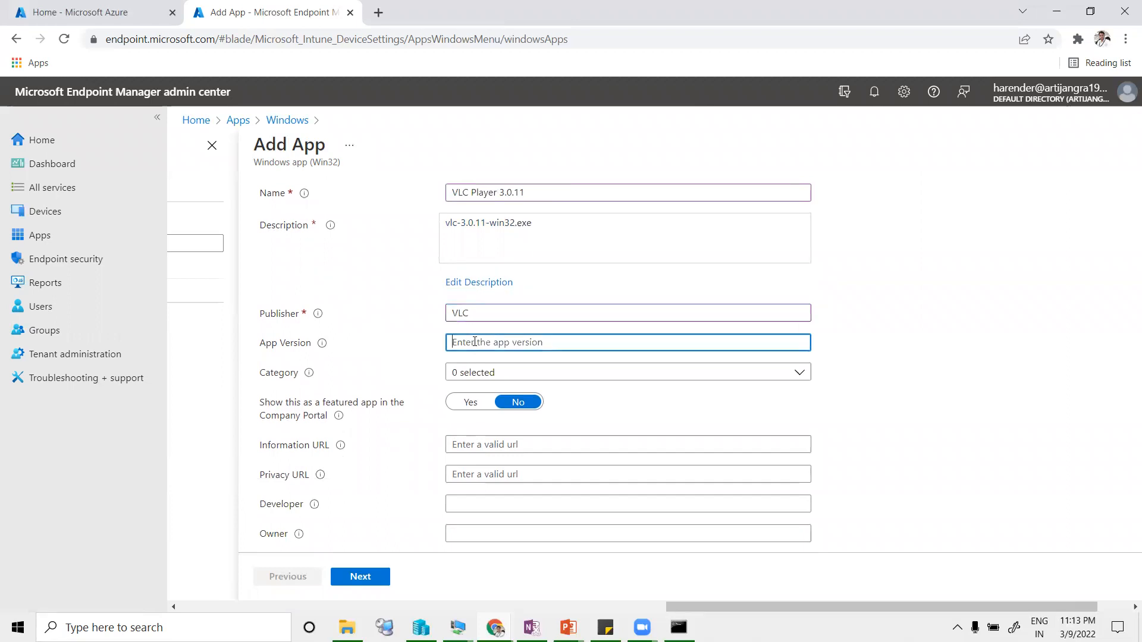
text(3.0.11)
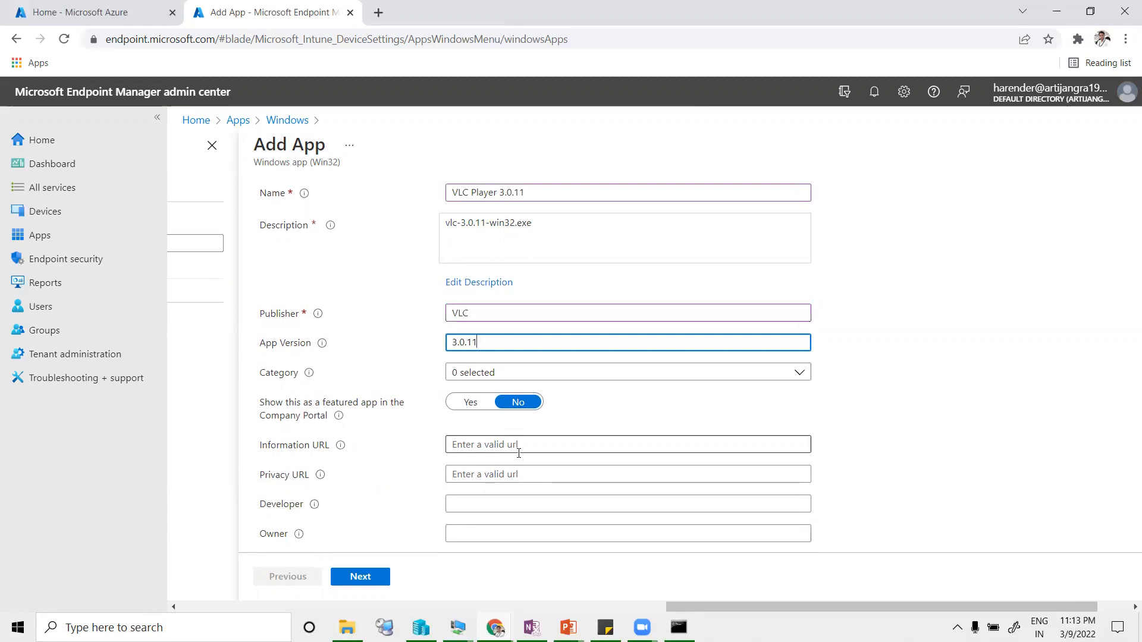
scroll(520, 446, down, 1)
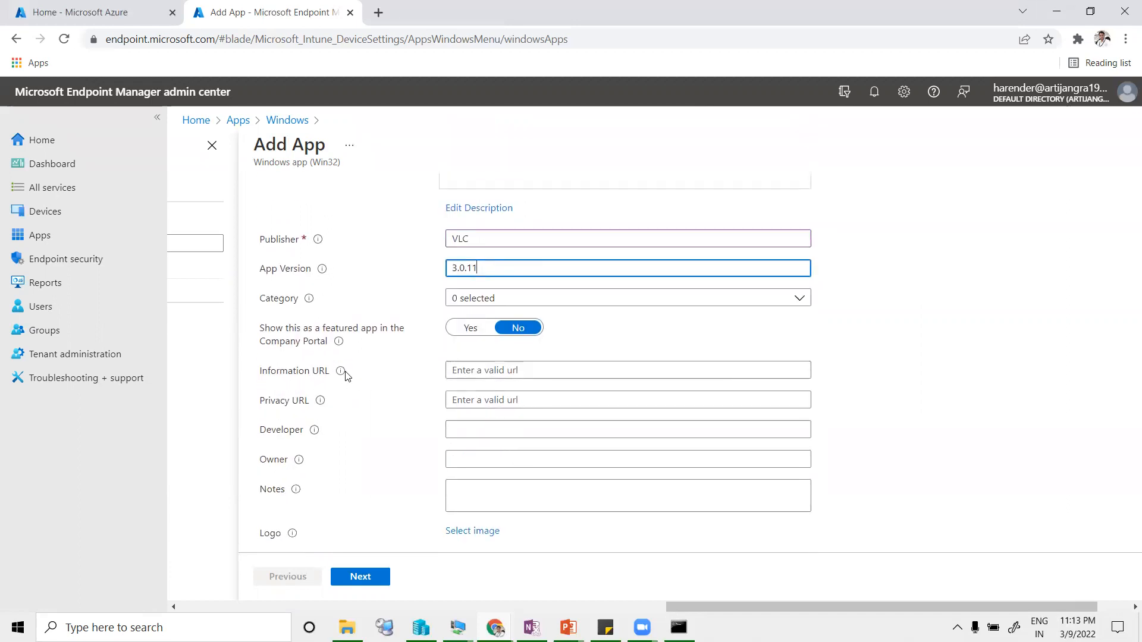
scroll(462, 484, down, 1)
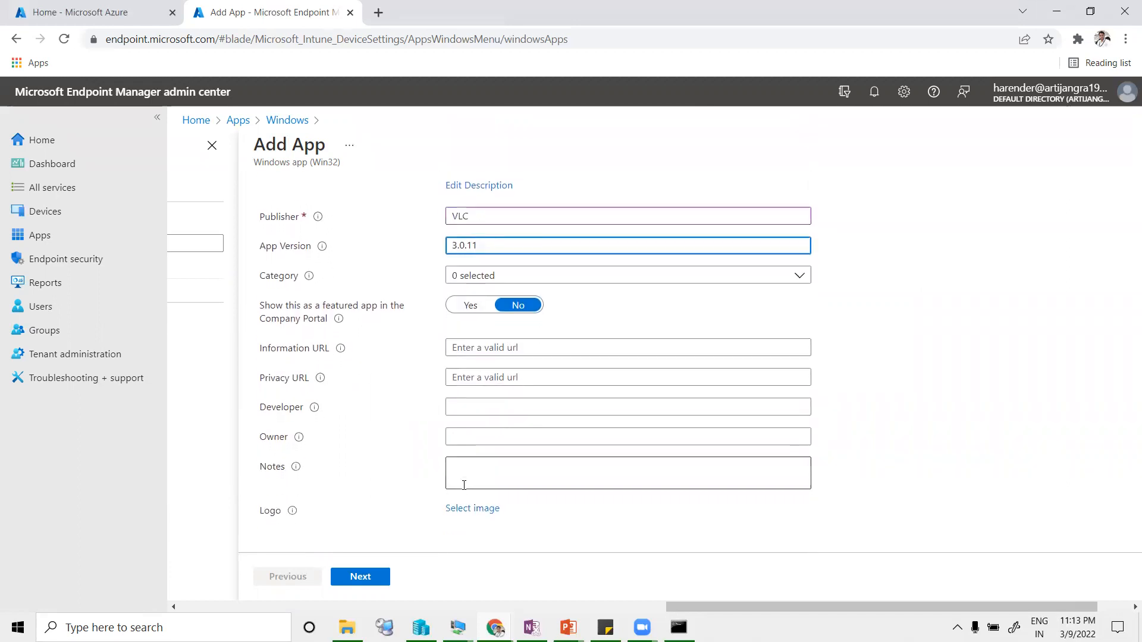
click(376, 576)
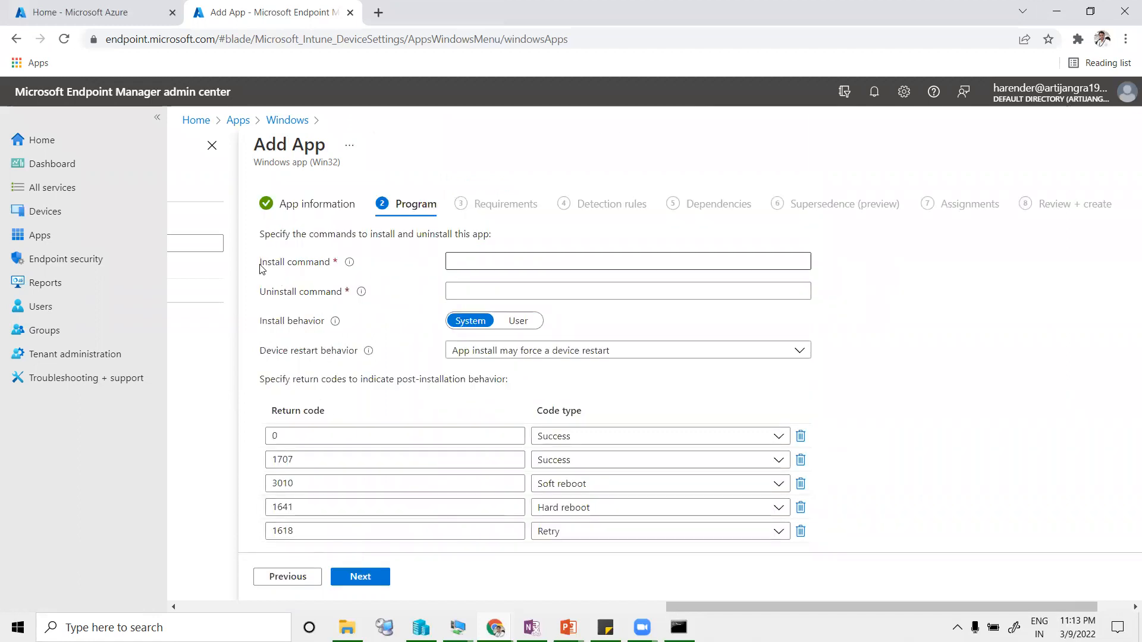
Step: Copy the install command vlc-3.0.11-win32.exe /L=1033 /S from the sticky note into the app's install command
click(461, 263)
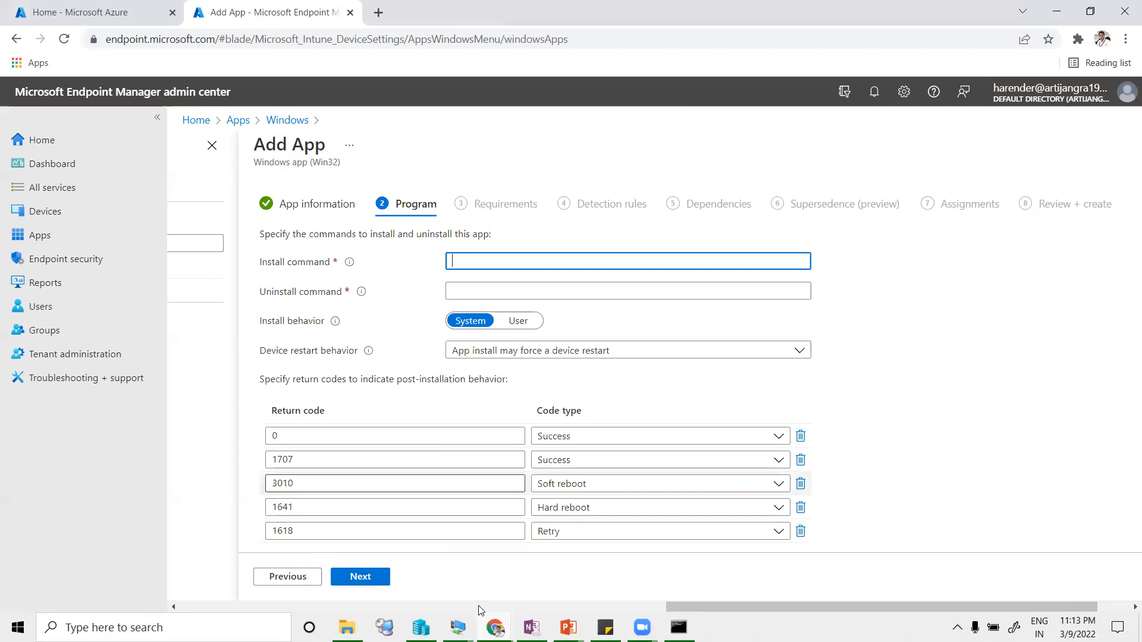
click(606, 627)
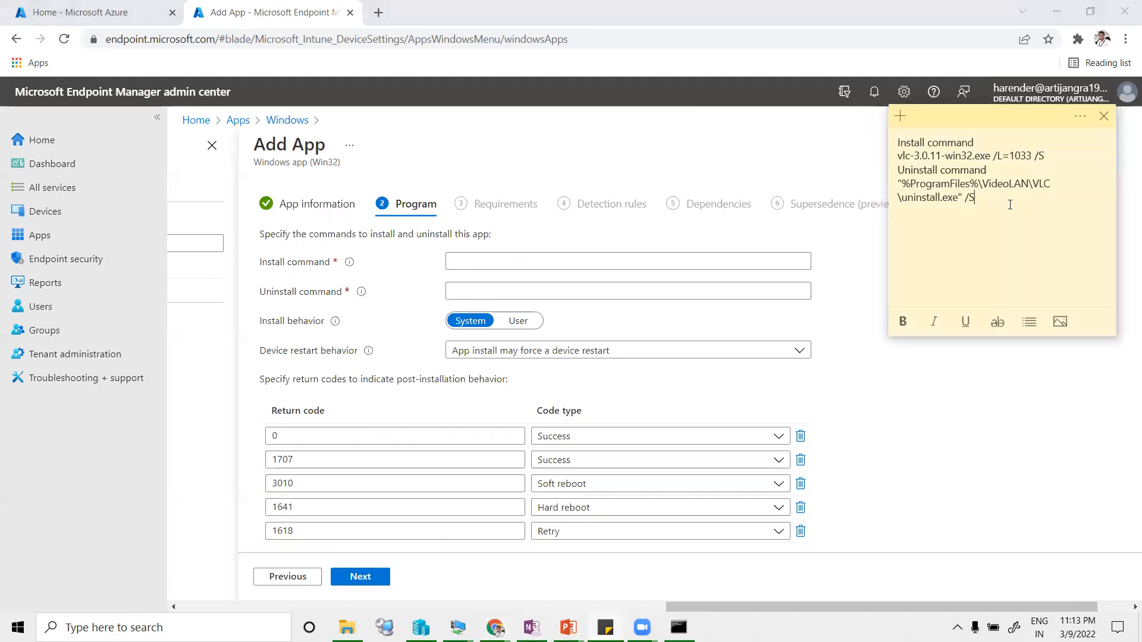
drag(1048, 156, 897, 154)
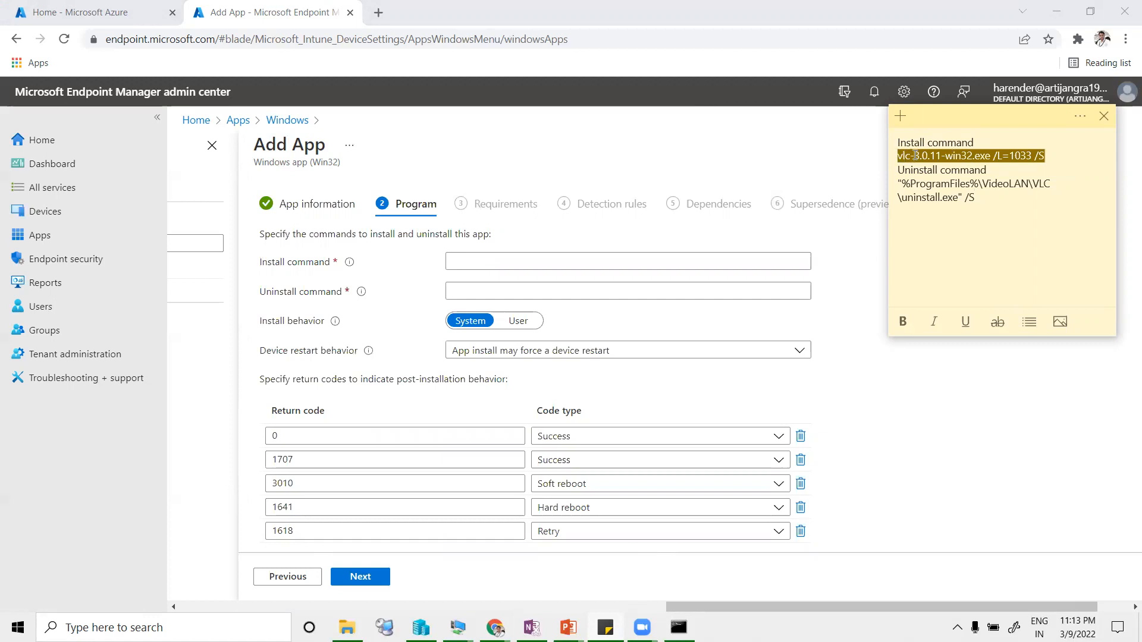
right_click(916, 156)
click(949, 172)
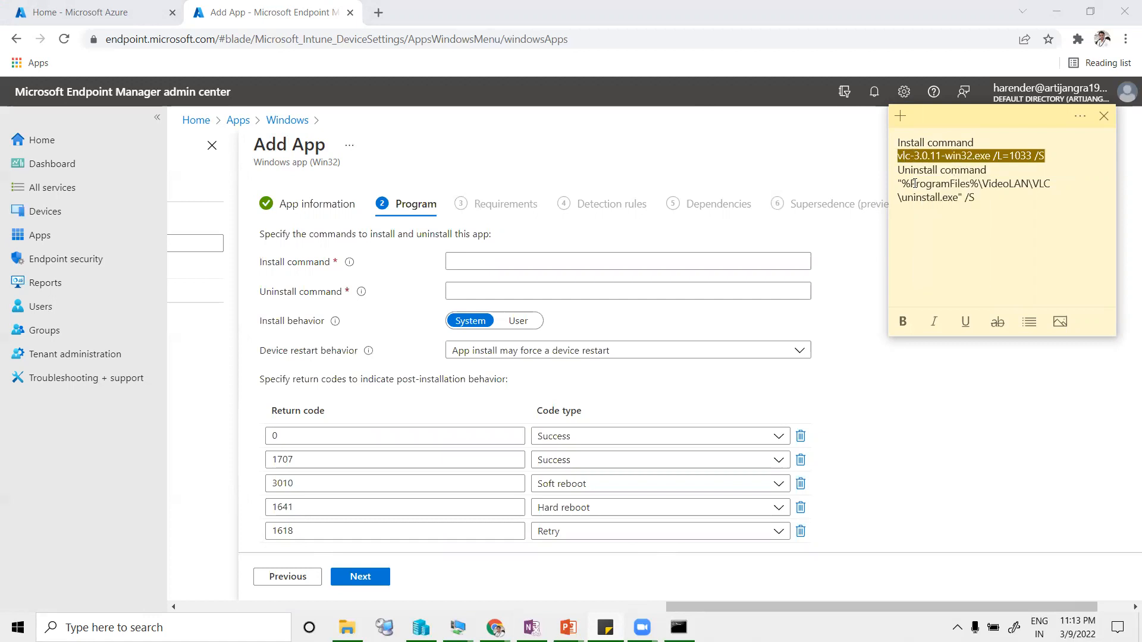
click(456, 262)
key(ctrl+v)
Step: Copy "%ProgramFiles%\VideoLAN\VLC\uninstall.exe" /S from the sticky note into the app's uninstall command
click(480, 292)
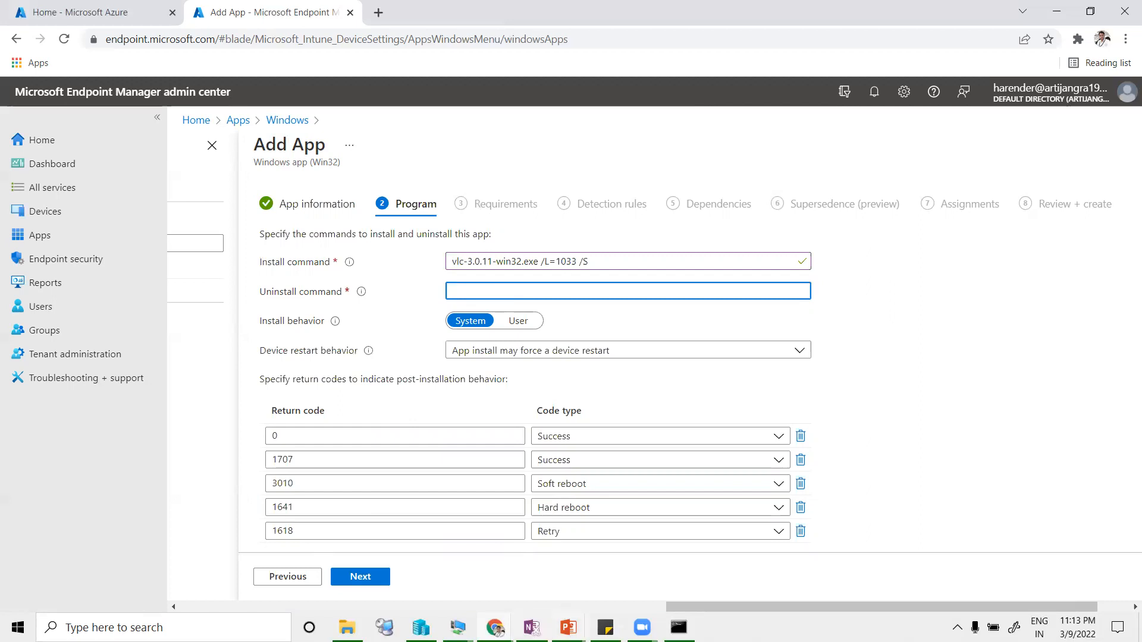
click(605, 628)
drag(977, 200, 897, 184)
right_click(918, 194)
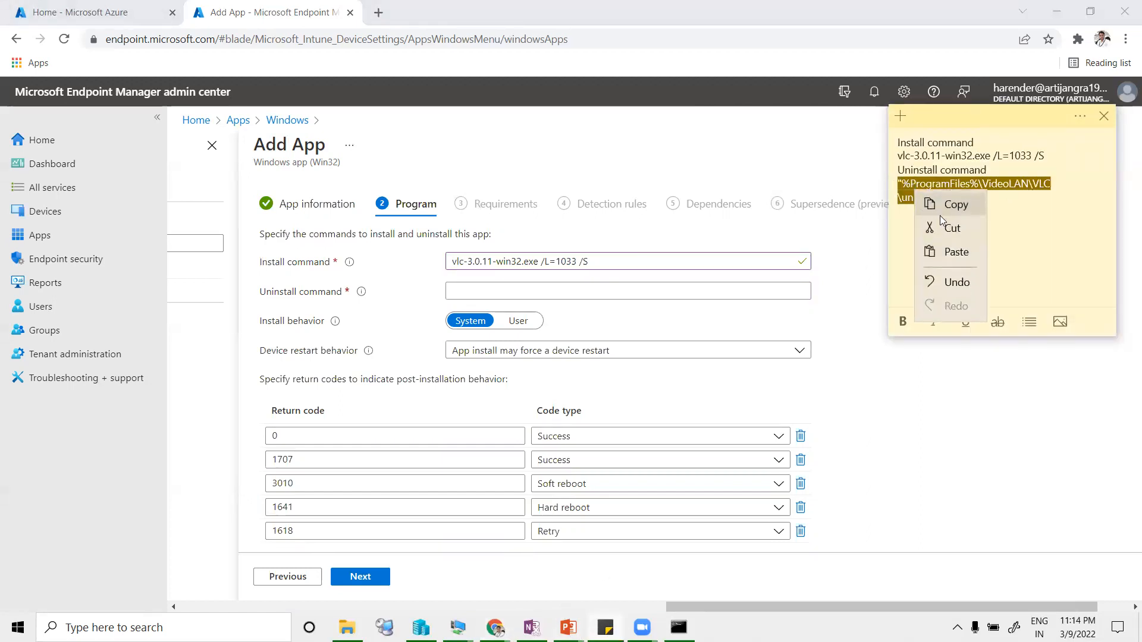
click(940, 215)
click(481, 288)
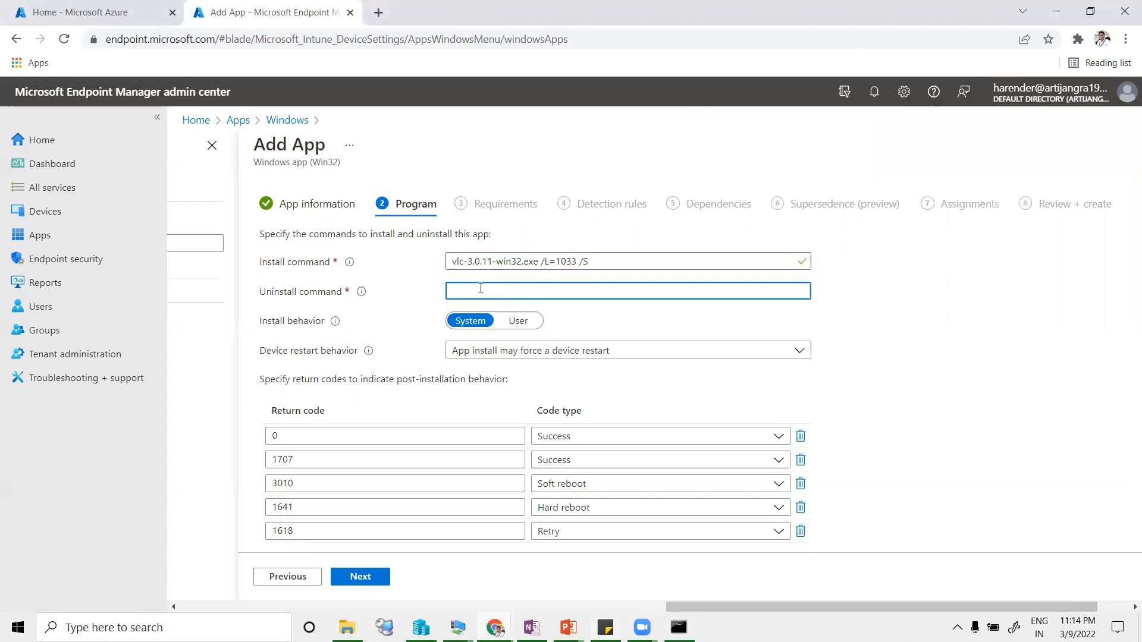
key(ctrl+v)
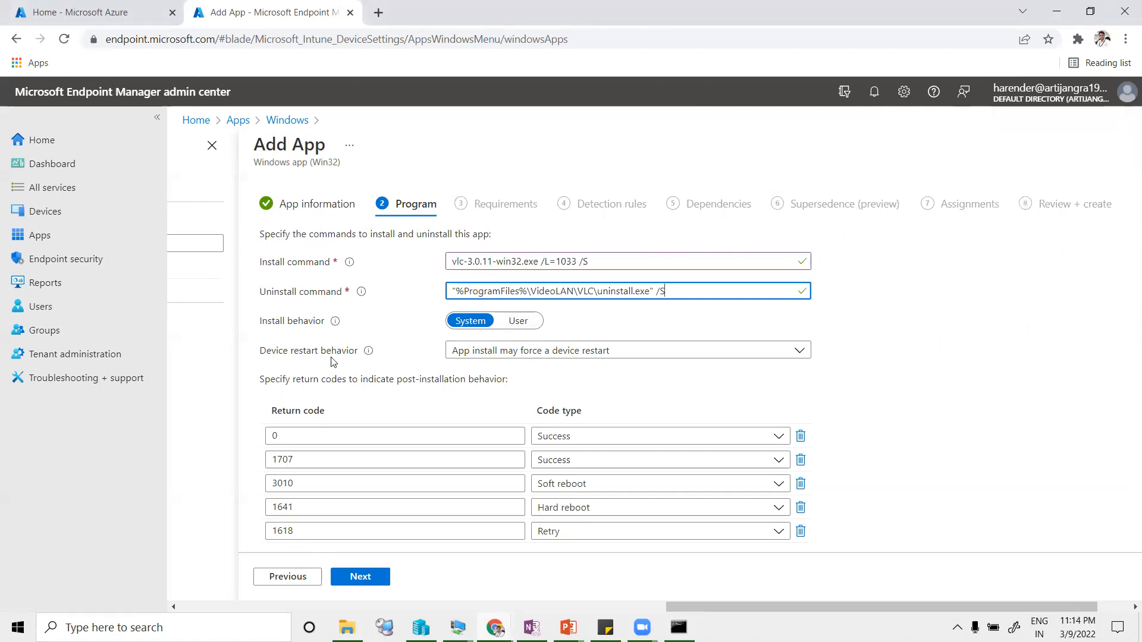
Step: Set the device restart behavior to App install may force a device restart, then continue to the Requirements settings
click(523, 355)
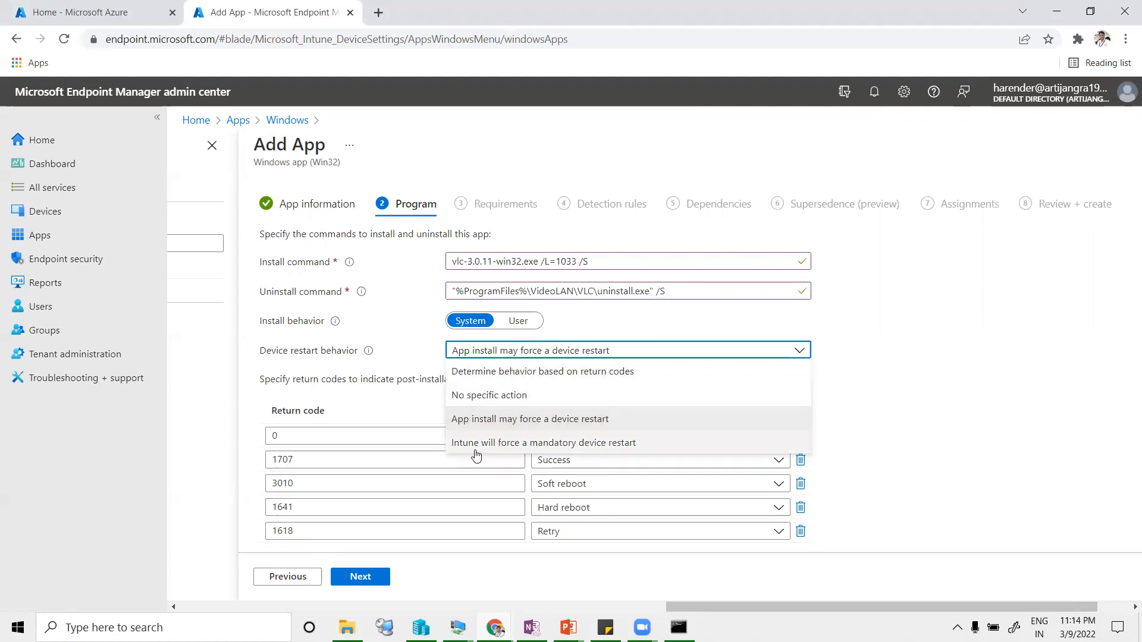
click(553, 423)
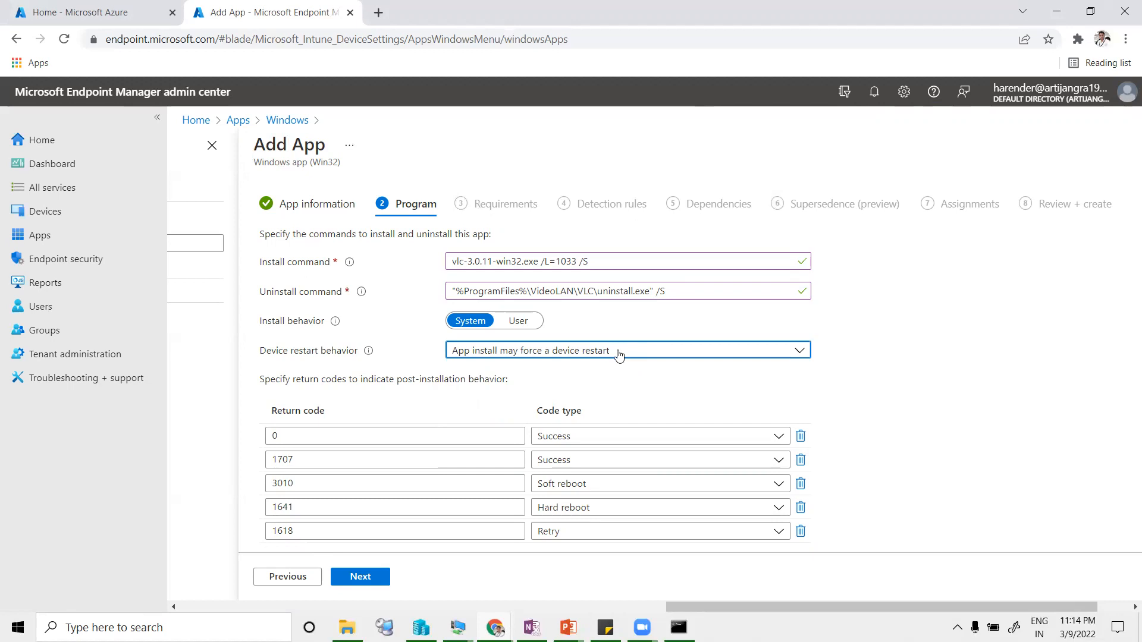
scroll(452, 464, down, 1)
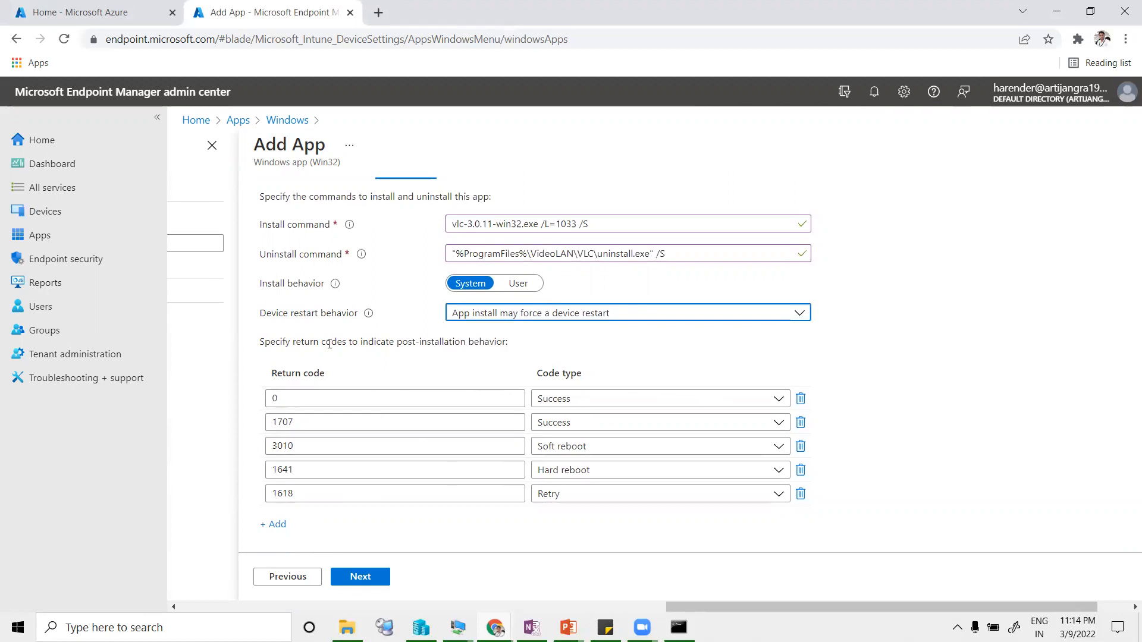
click(363, 579)
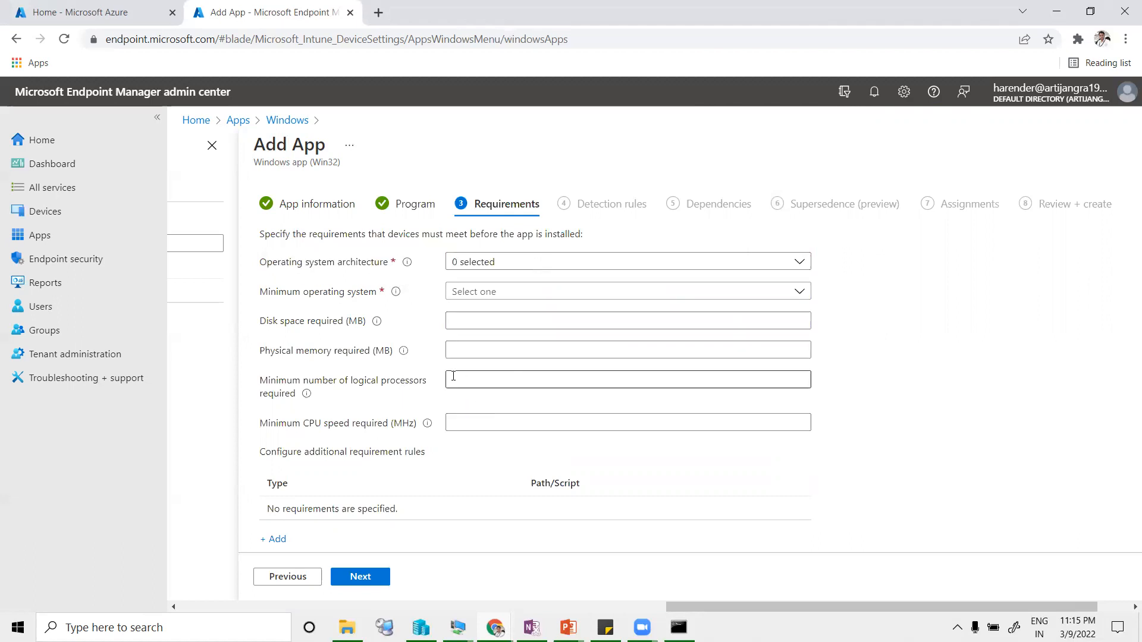
Step: Select both 32-bit and 64-bit as the required operating system architecture
click(476, 263)
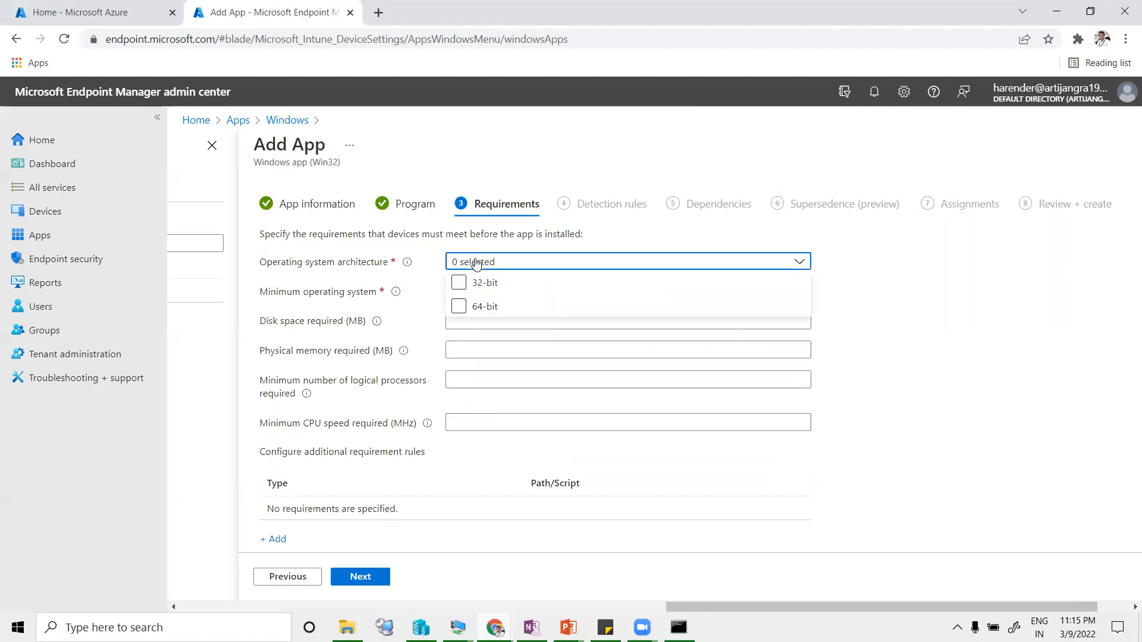
click(479, 283)
click(477, 307)
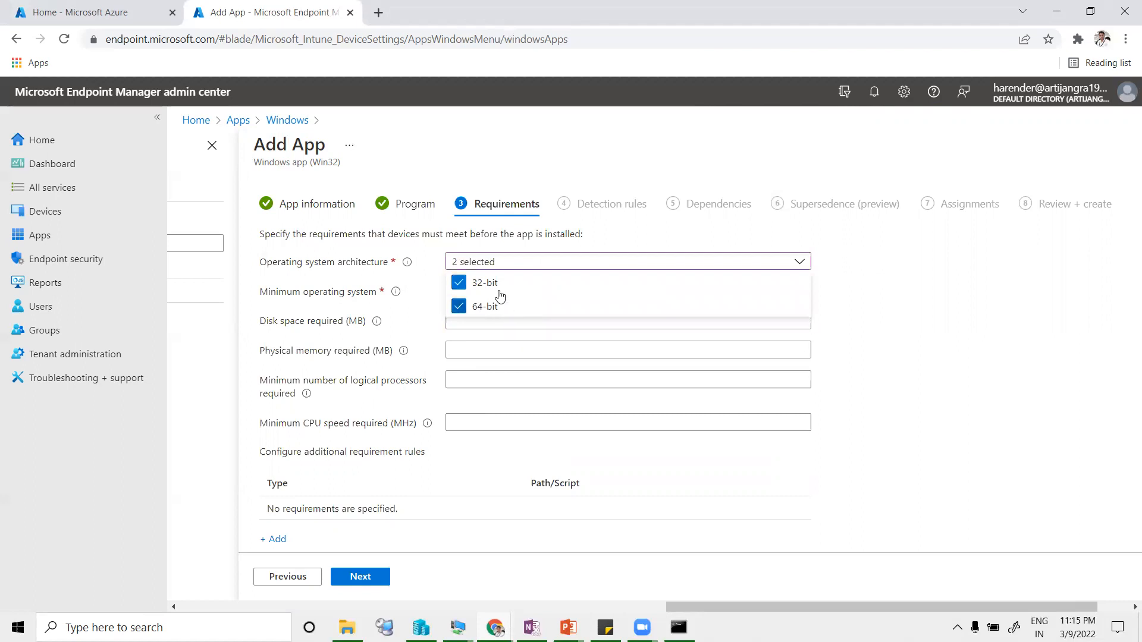
click(831, 262)
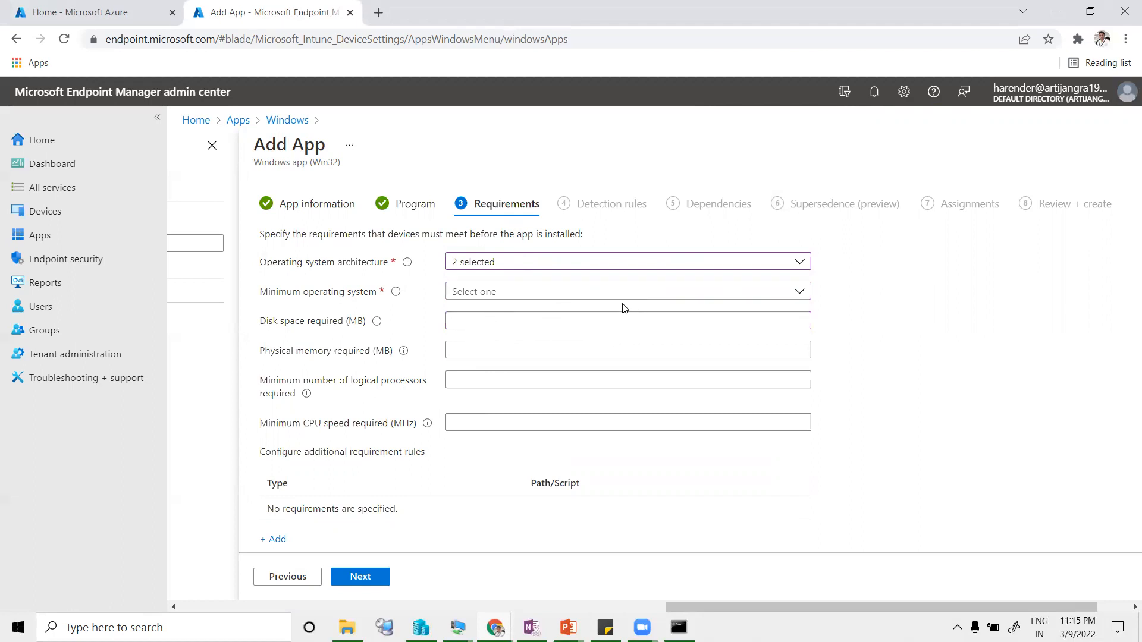
Step: Set the minimum operating system to Windows 10 1607, then continue to the detection rules
click(469, 293)
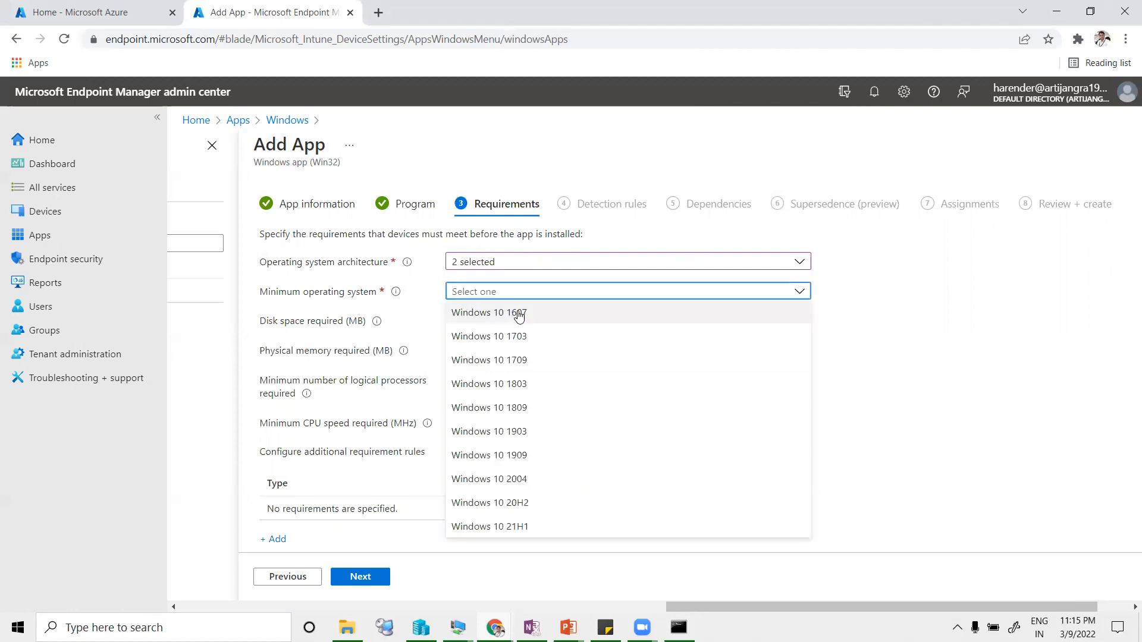
click(543, 314)
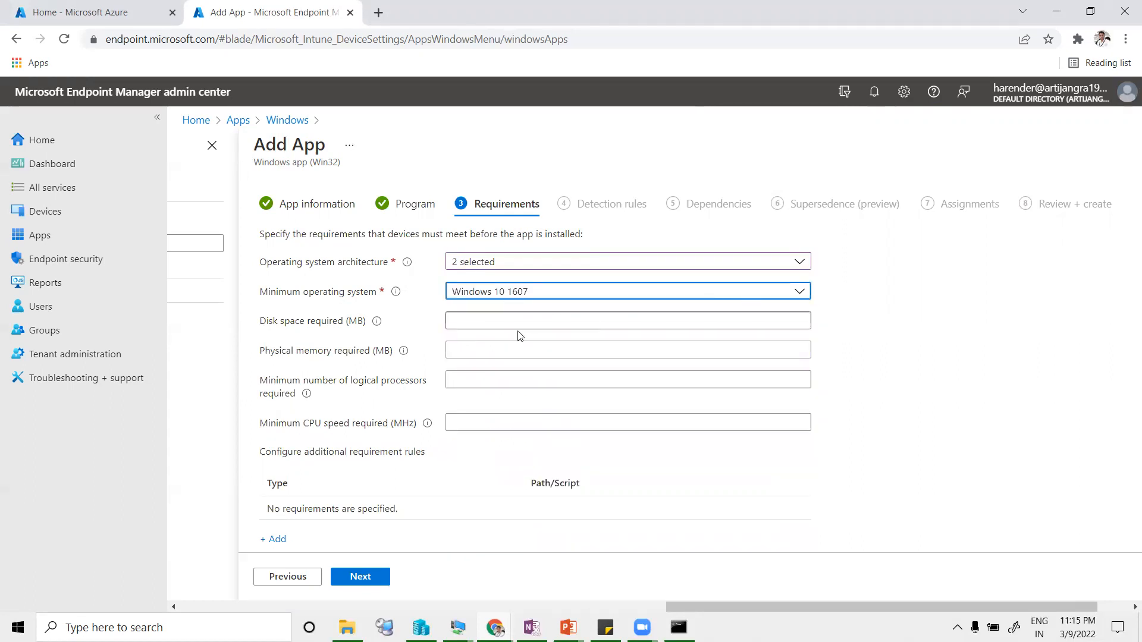
click(360, 577)
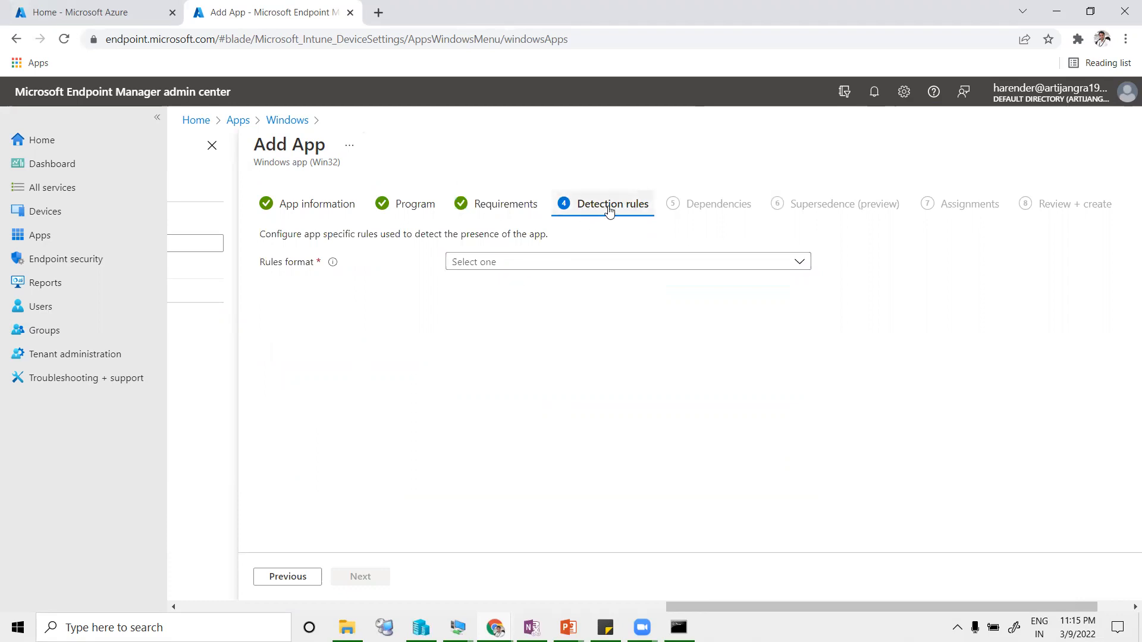
Step: Set the rules format to Manually configure detection rules and add a detection rule of type File
click(526, 262)
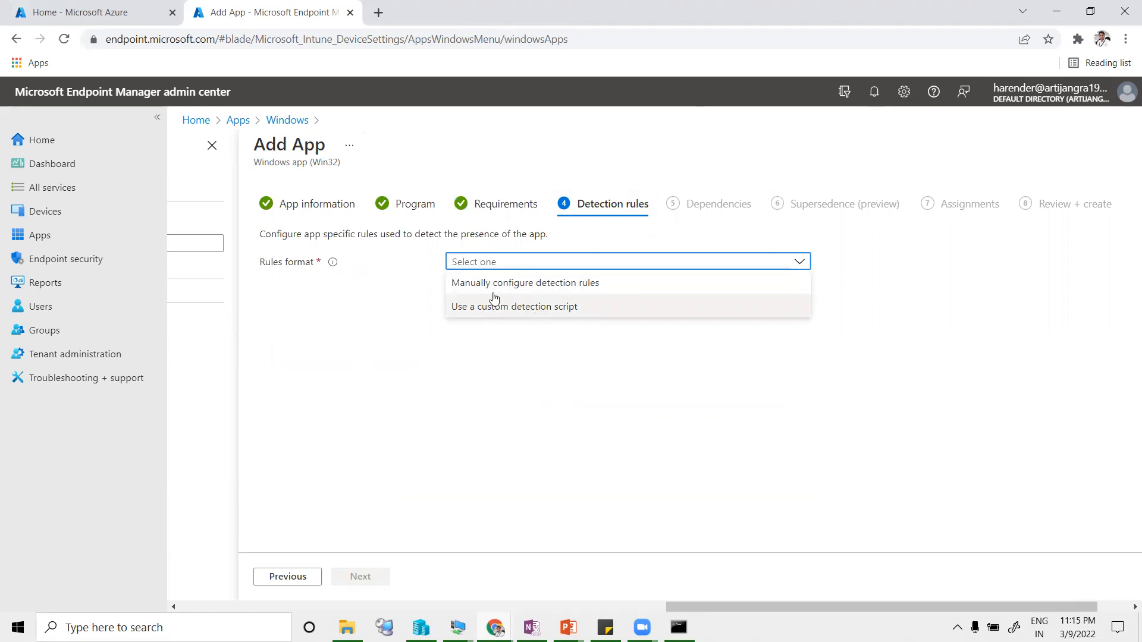
click(521, 290)
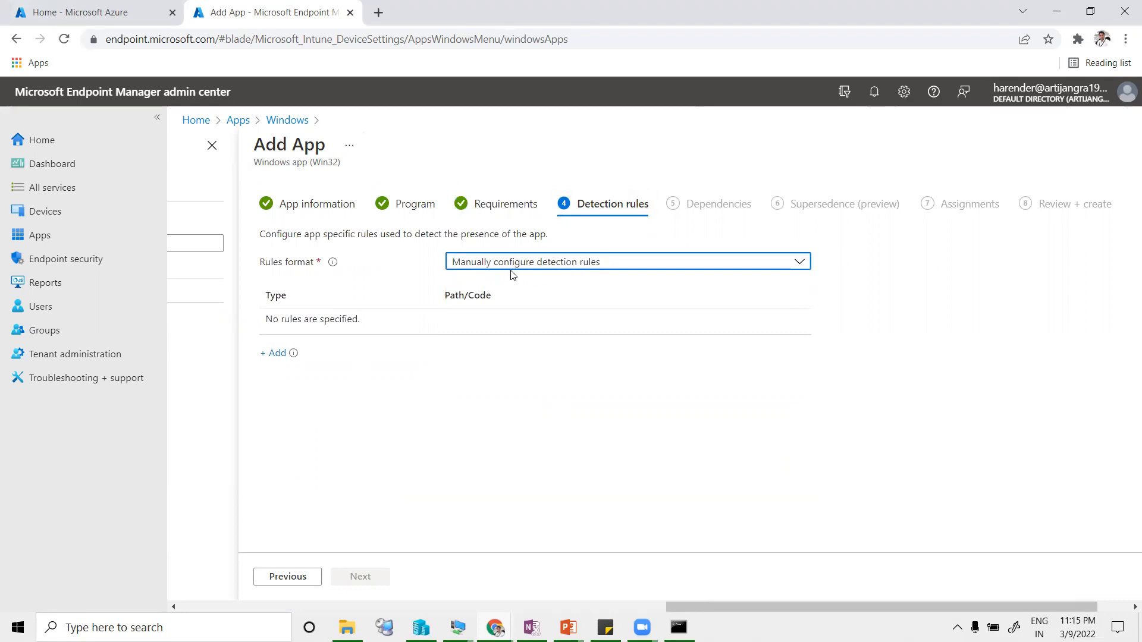
click(274, 353)
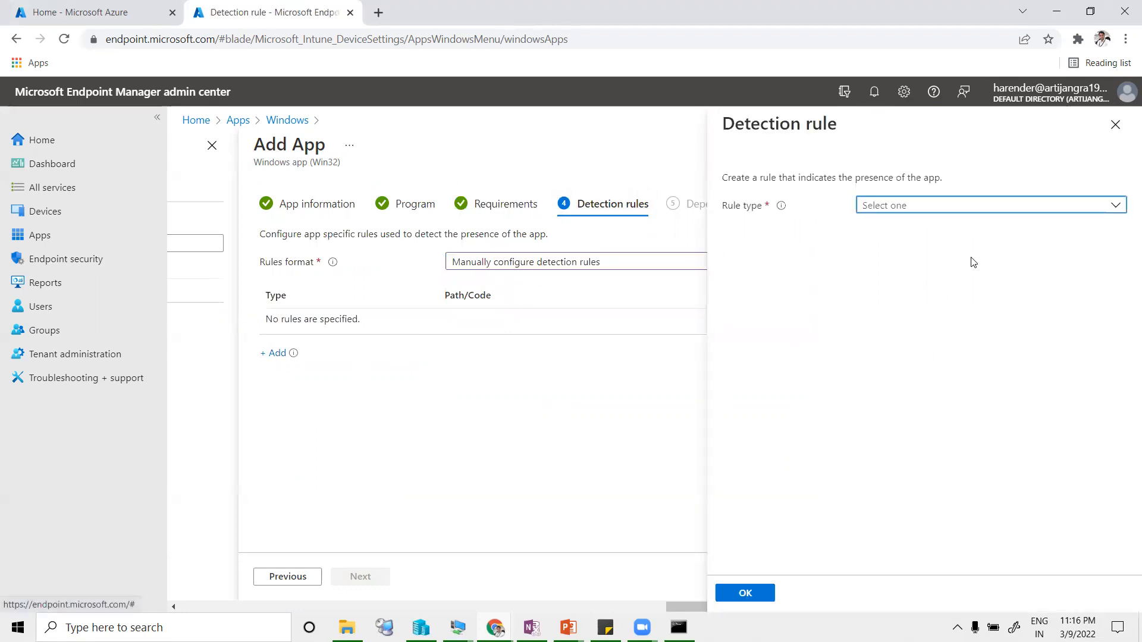
click(899, 207)
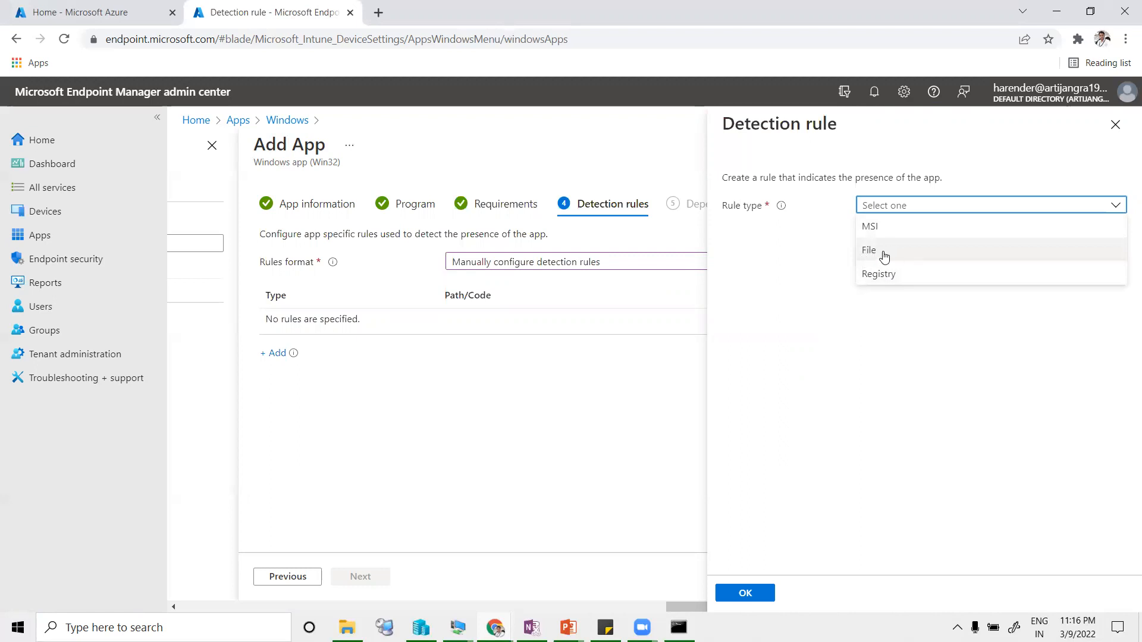
click(885, 257)
click(927, 256)
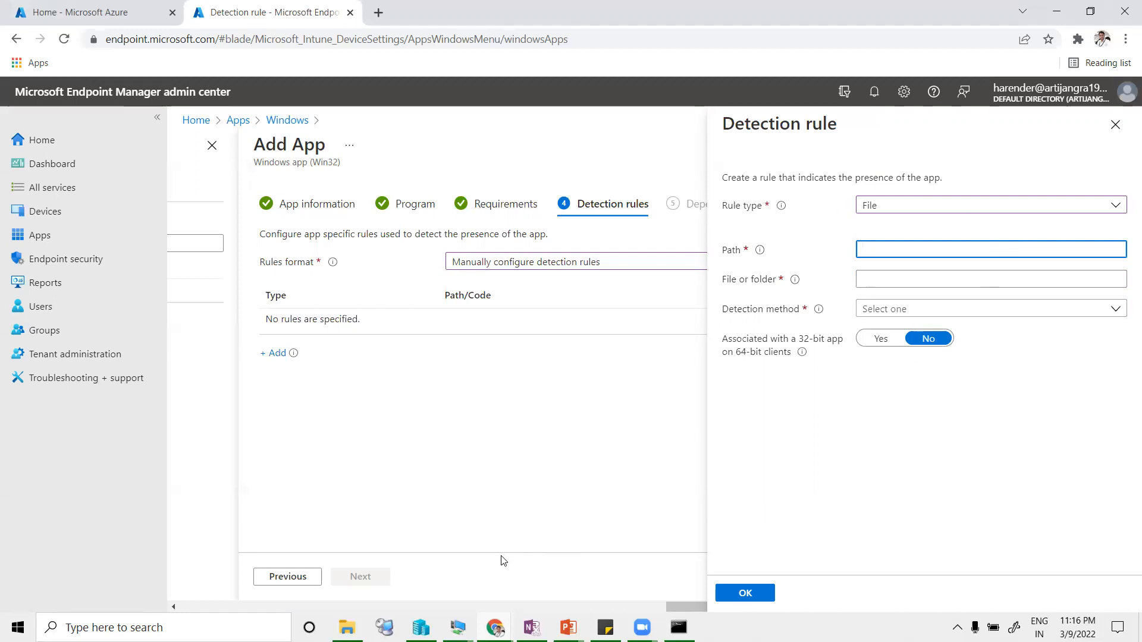
Step: Switch to File Explorer and open the folder C:\Program Files (x86)\VideoLAN\VLC
key(alt+Tab)
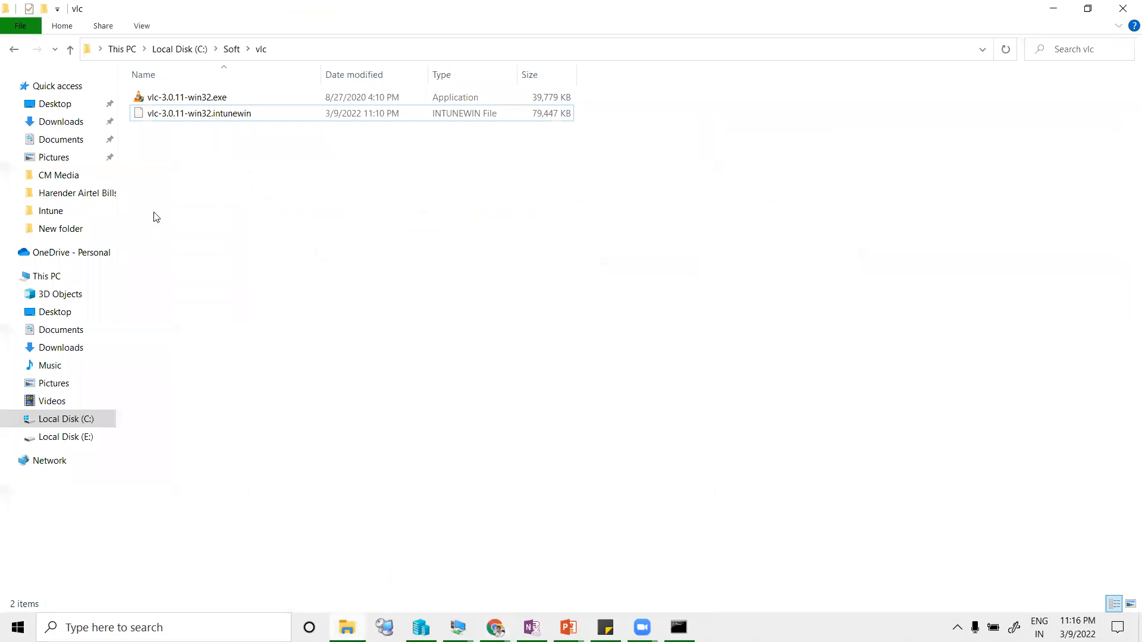
click(35, 278)
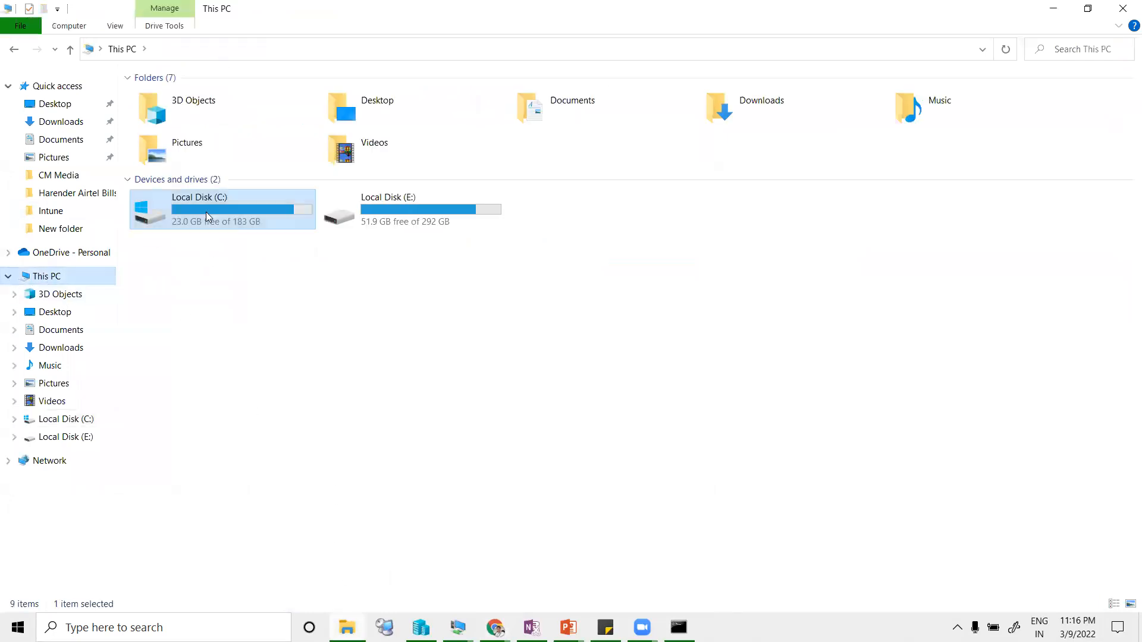
double_click(205, 212)
double_click(179, 242)
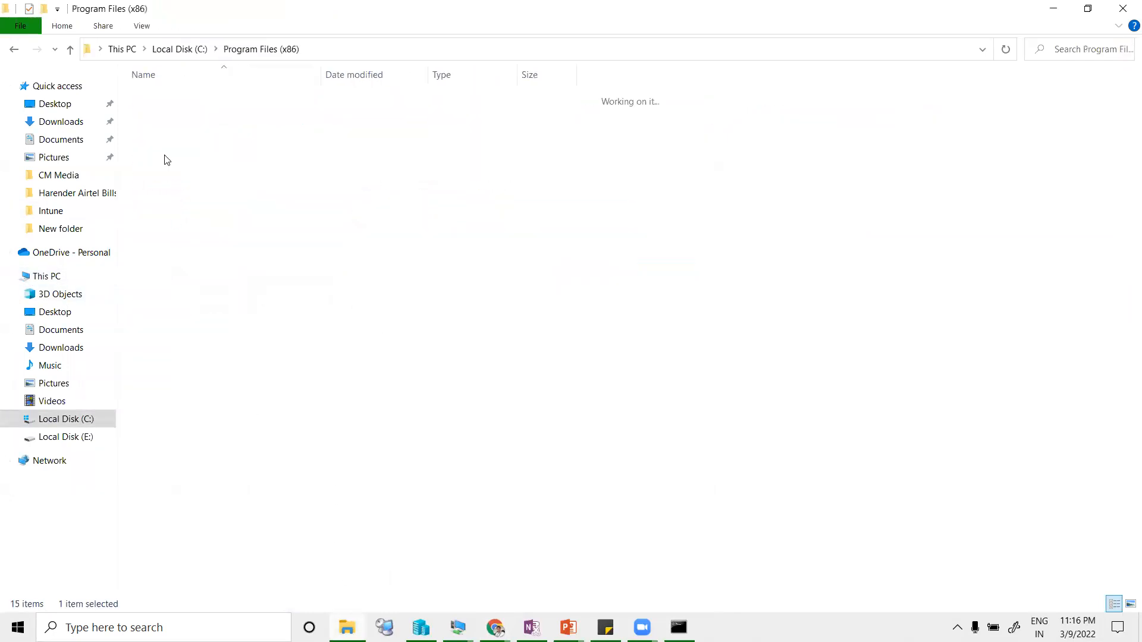
double_click(176, 307)
double_click(161, 100)
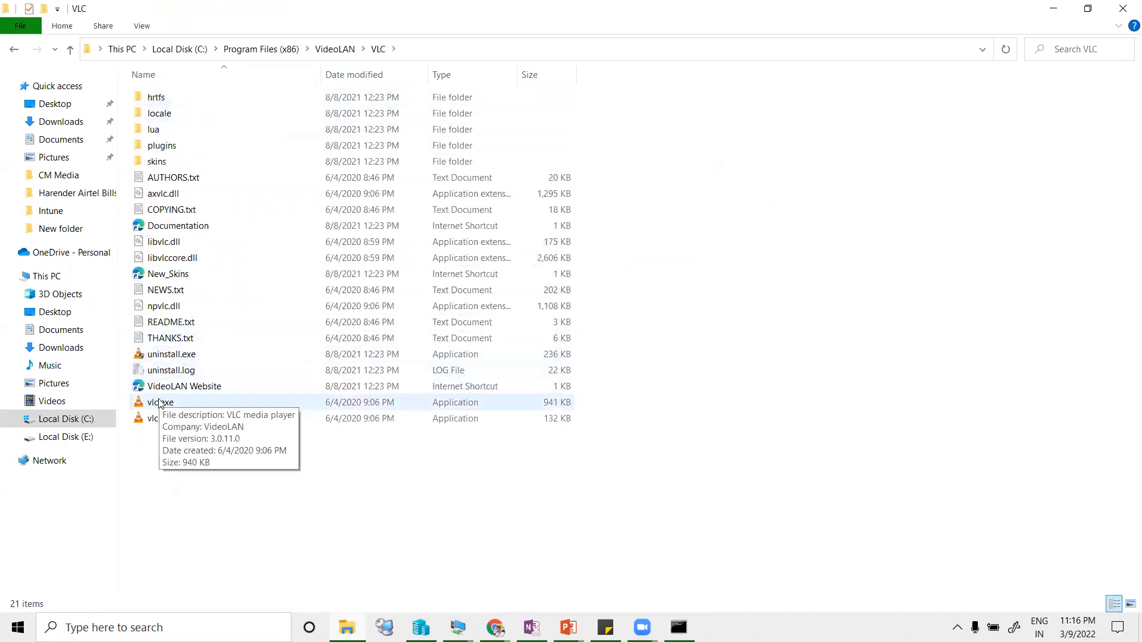
Step: Extend the folder's address to C:\Program Files (x86)\VideoLAN\VLC\vlc.exe and select the full path for copying
click(412, 49)
click(401, 47)
text(\vlc)
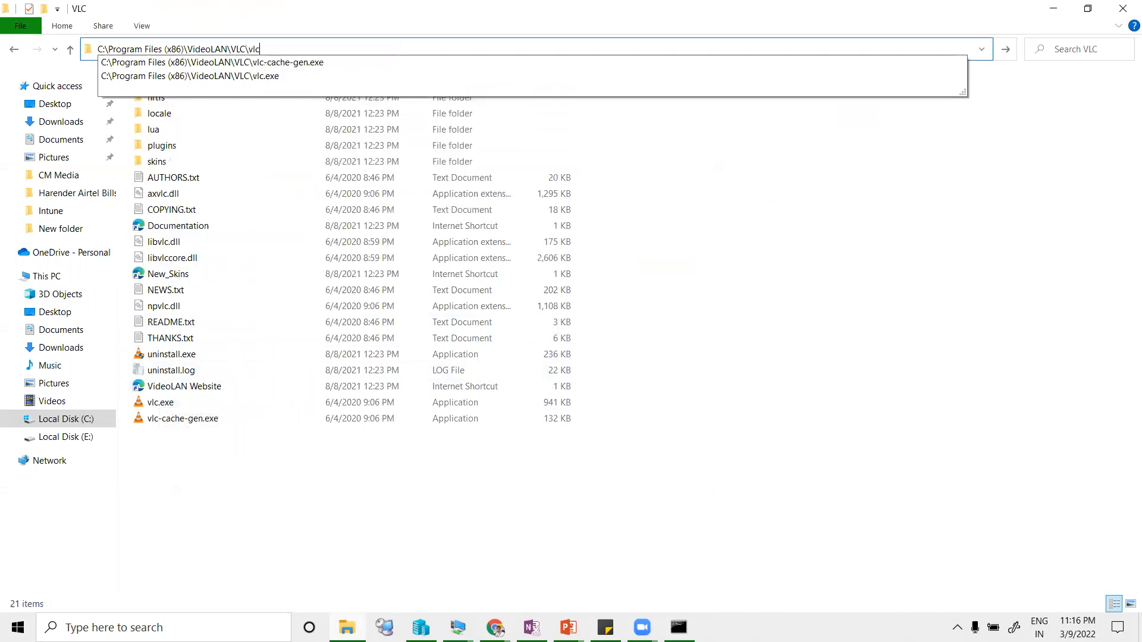
key(Down)
key(Down)
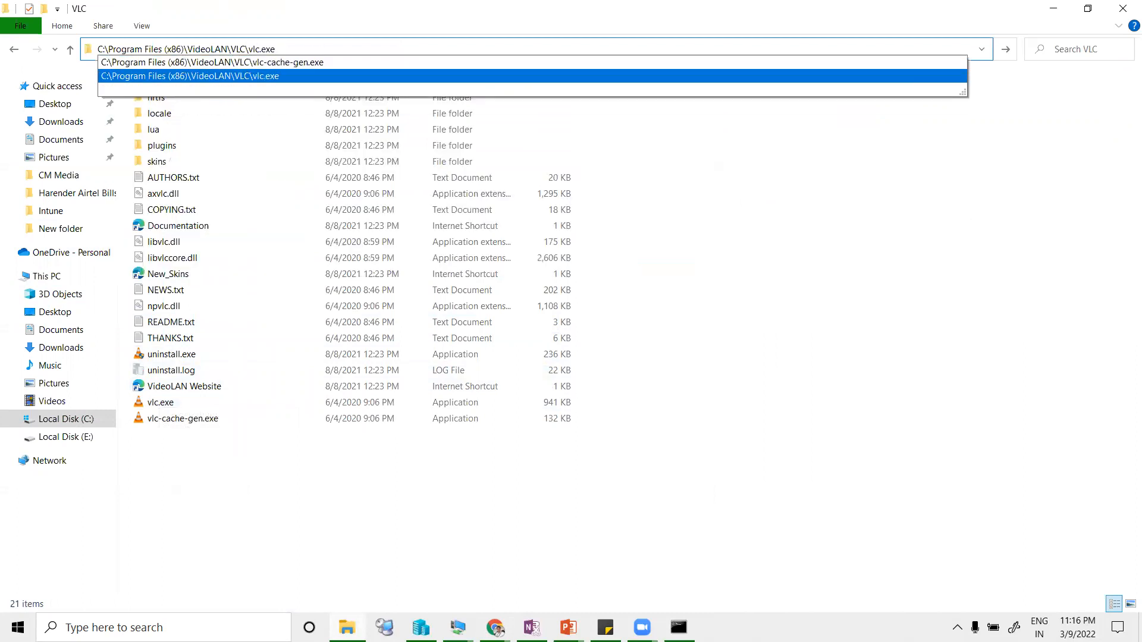
key(shift+Left)
key(shift+Left)
key(shift+Left)
key(shift+Left)
key(shift+Left)
key(shift+Left)
key(shift+Left)
key(shift+Left)
key(shift+Left)
key(shift+Left)
key(shift+Left)
key(shift+Left)
key(shift+Left)
key(shift+Left)
key(shift+Left)
key(shift+Left)
key(shift+Left)
key(shift+Left)
key(shift+Left)
key(shift+Left)
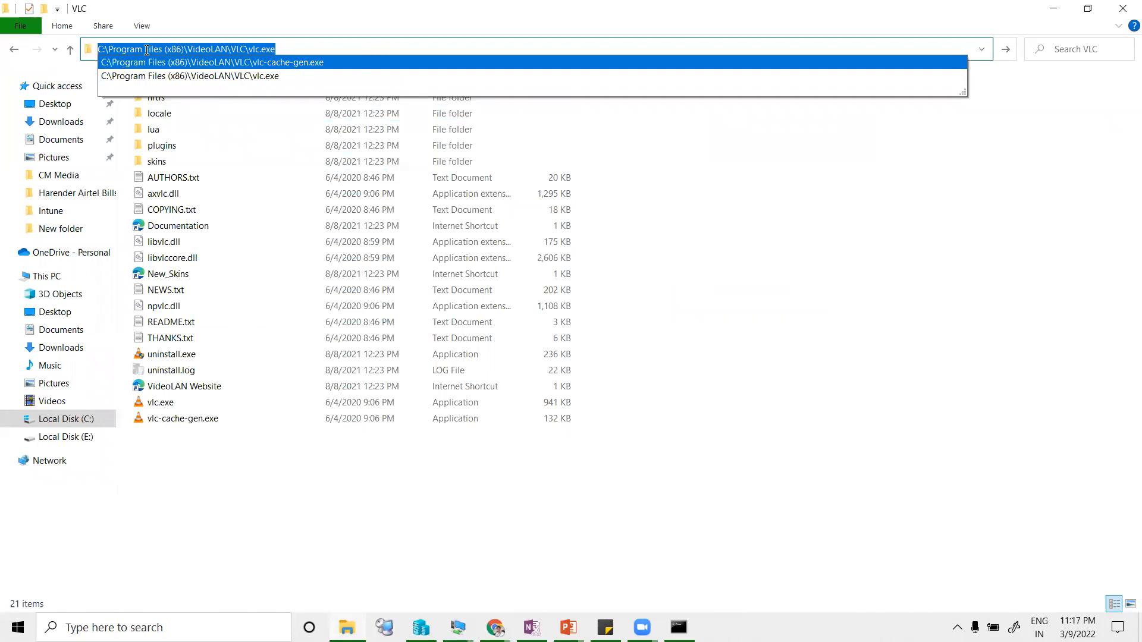
Step: Back in the detection rule, paste the copied path as its Path and move vlc.exe from there into File or folder
click(1052, 8)
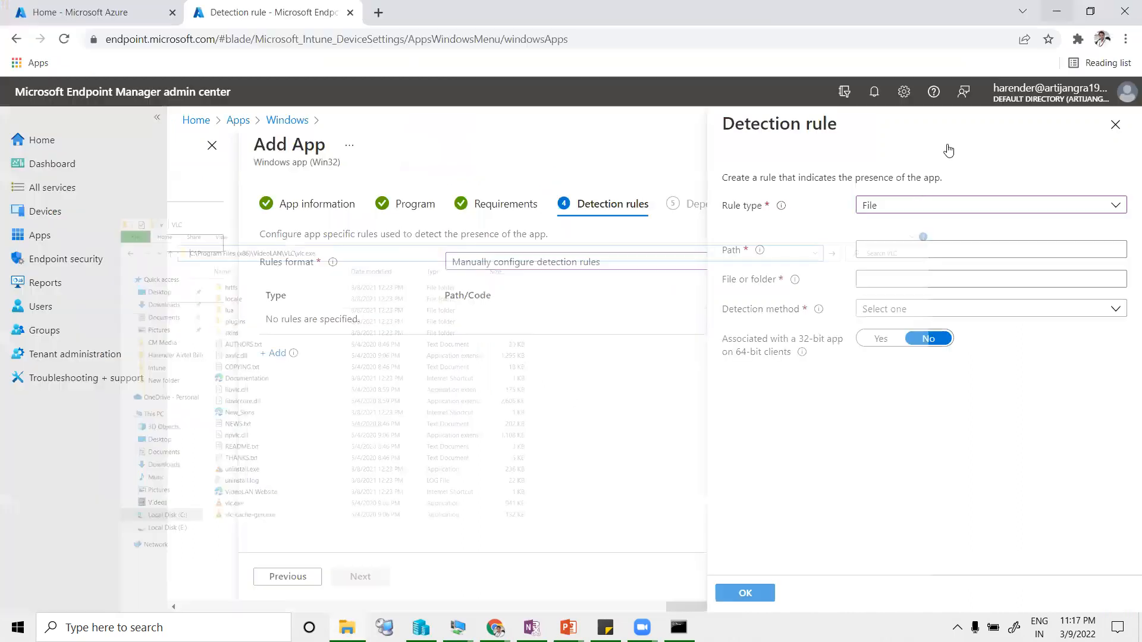
text(C:\Program Files (x86)\VideoLAN\VLC\vlc.exe)
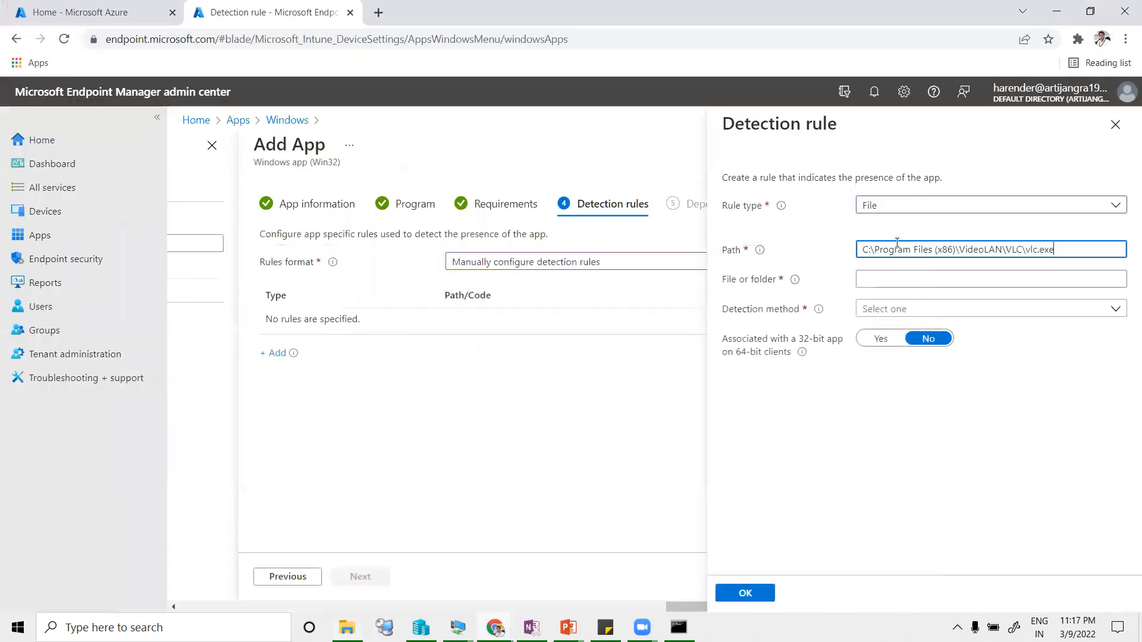
drag(1070, 245, 1025, 249)
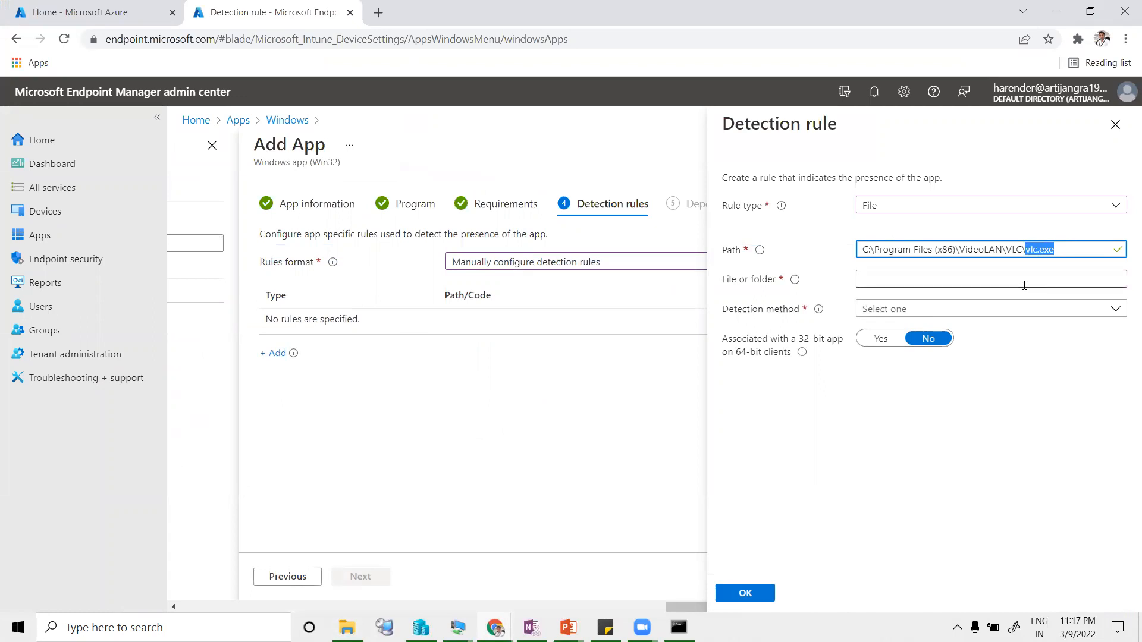
key(ctrl+x)
click(913, 282)
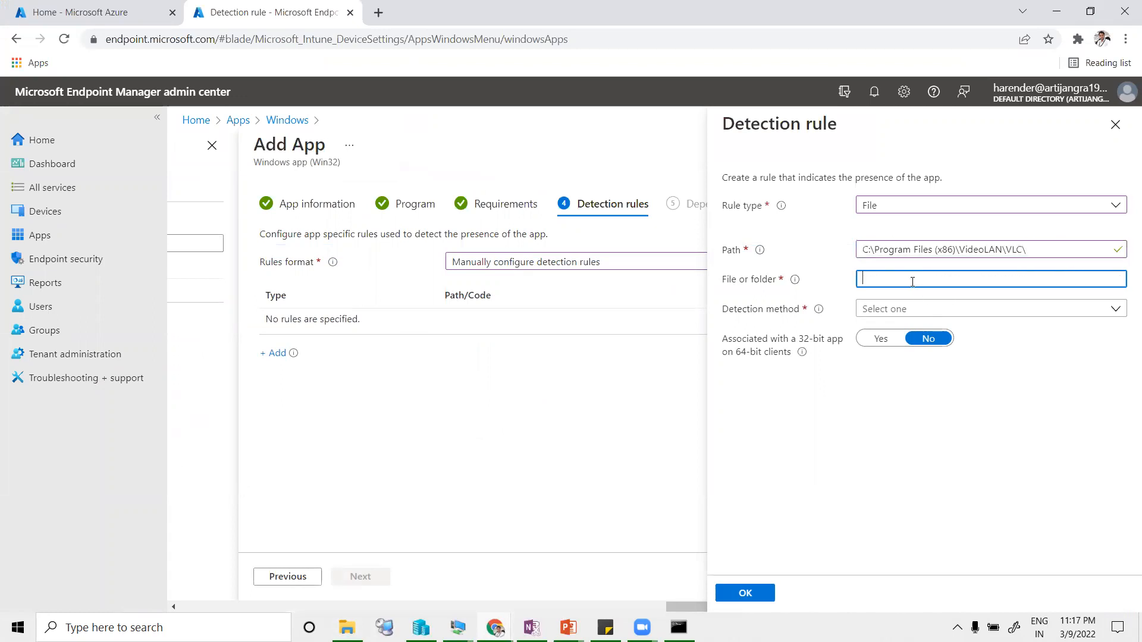
key(ctrl+v)
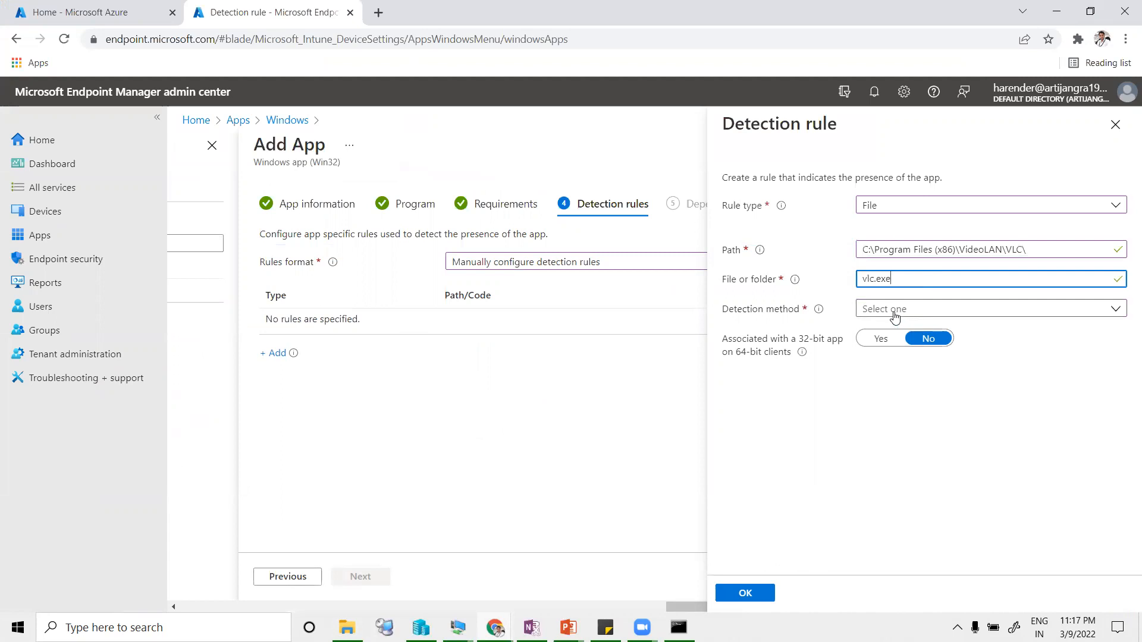
Step: Set the rule's detection method to File or folder exists and save the detection rule
click(896, 312)
click(900, 333)
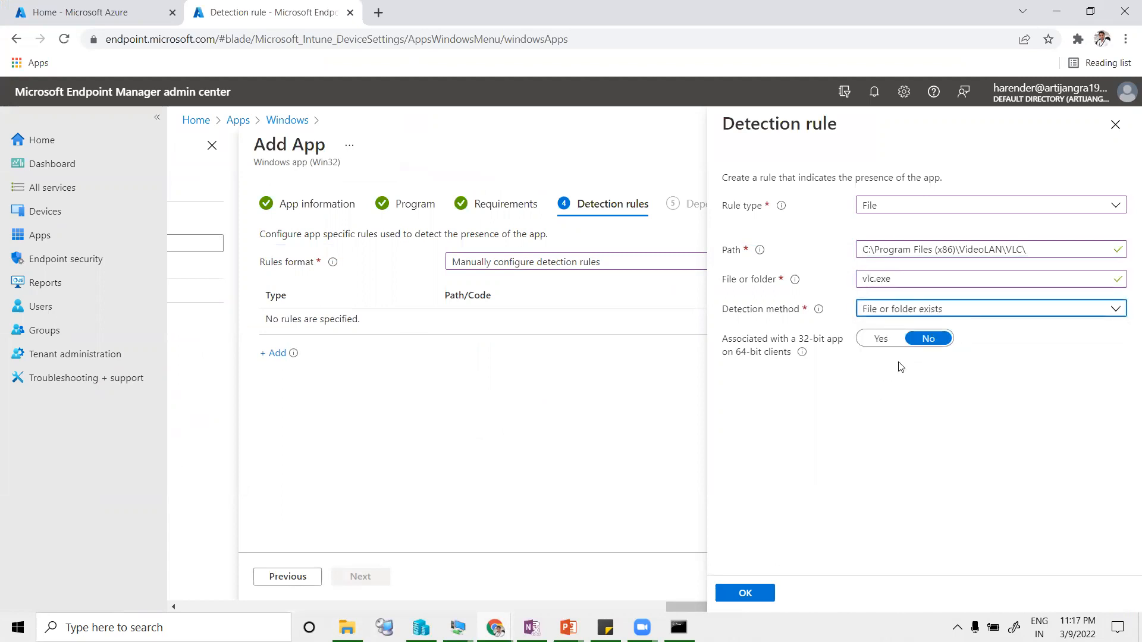
click(740, 595)
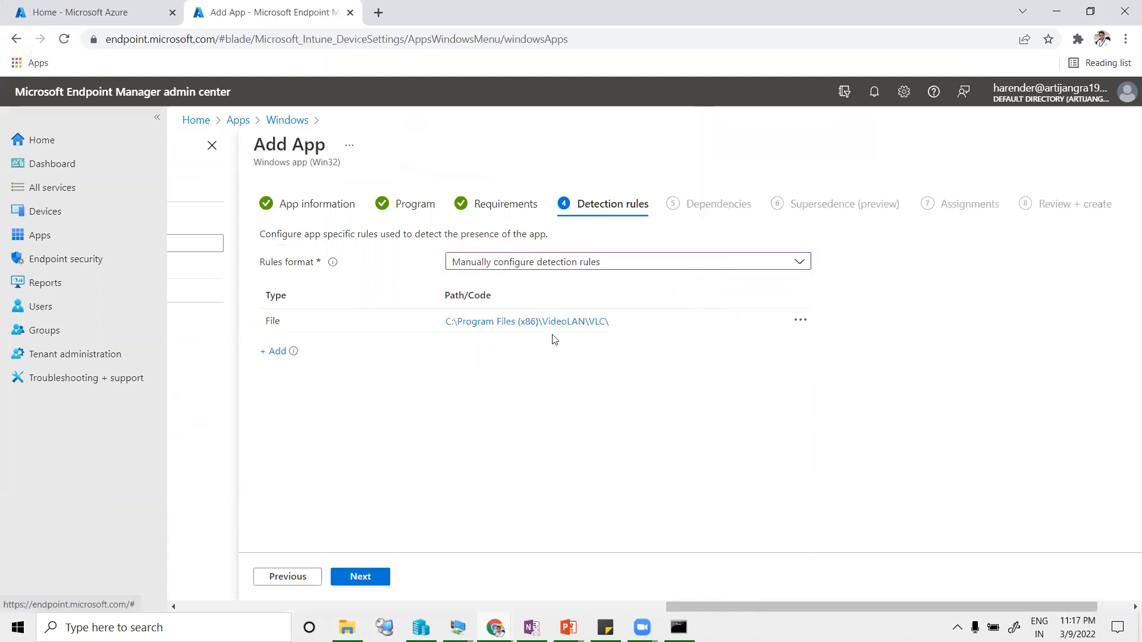
Step: Continue to the Assignments settings without adding any dependencies or superseded apps
click(354, 577)
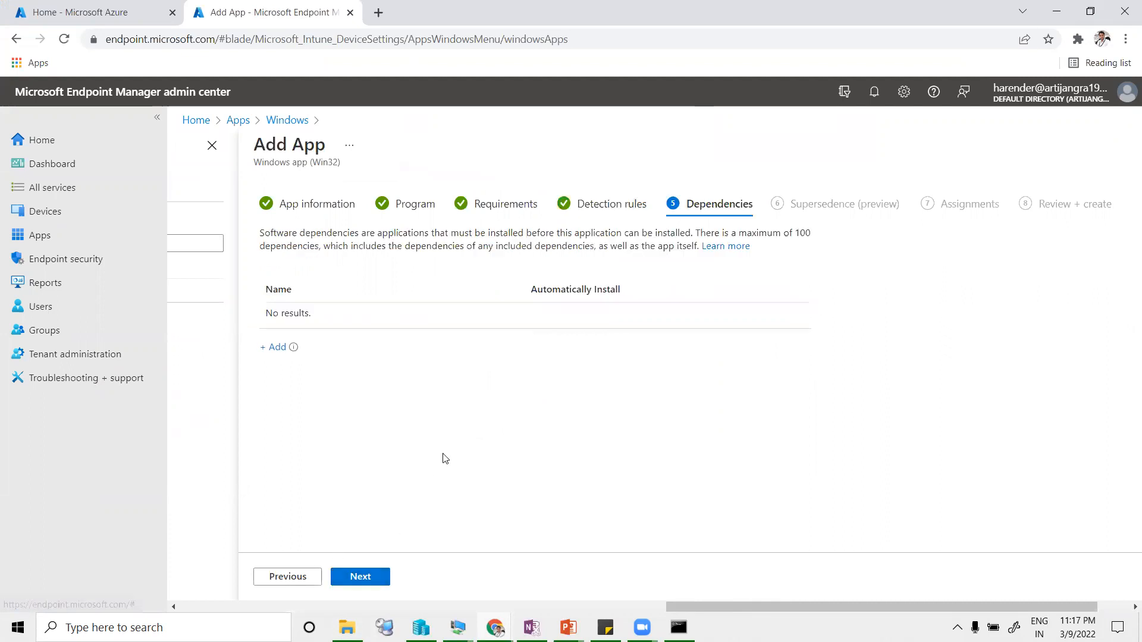
click(363, 580)
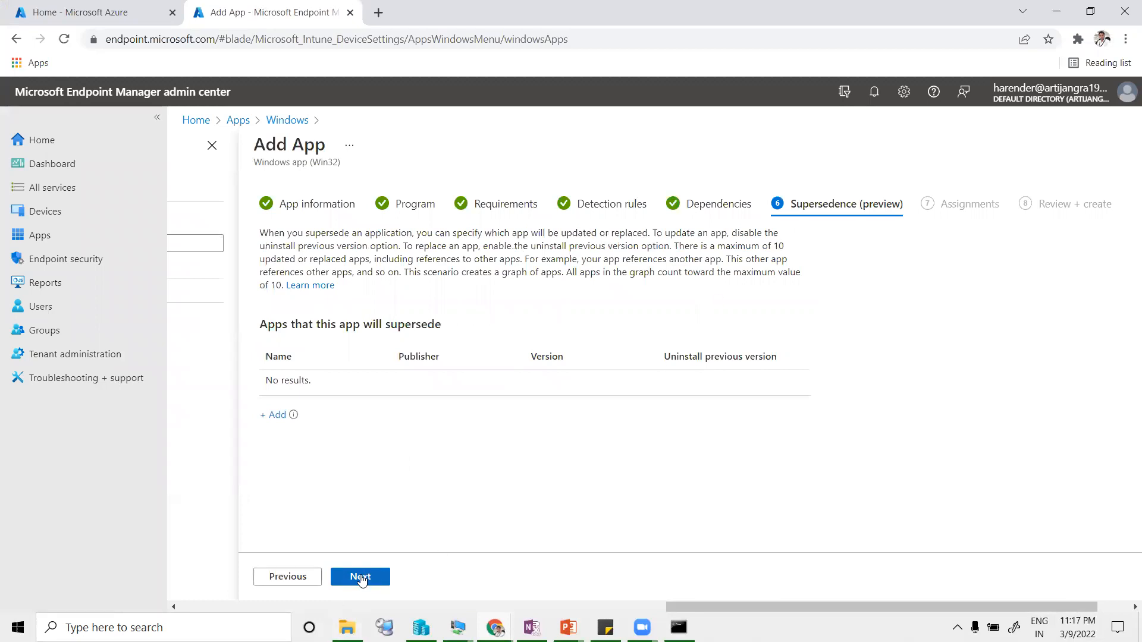
click(360, 579)
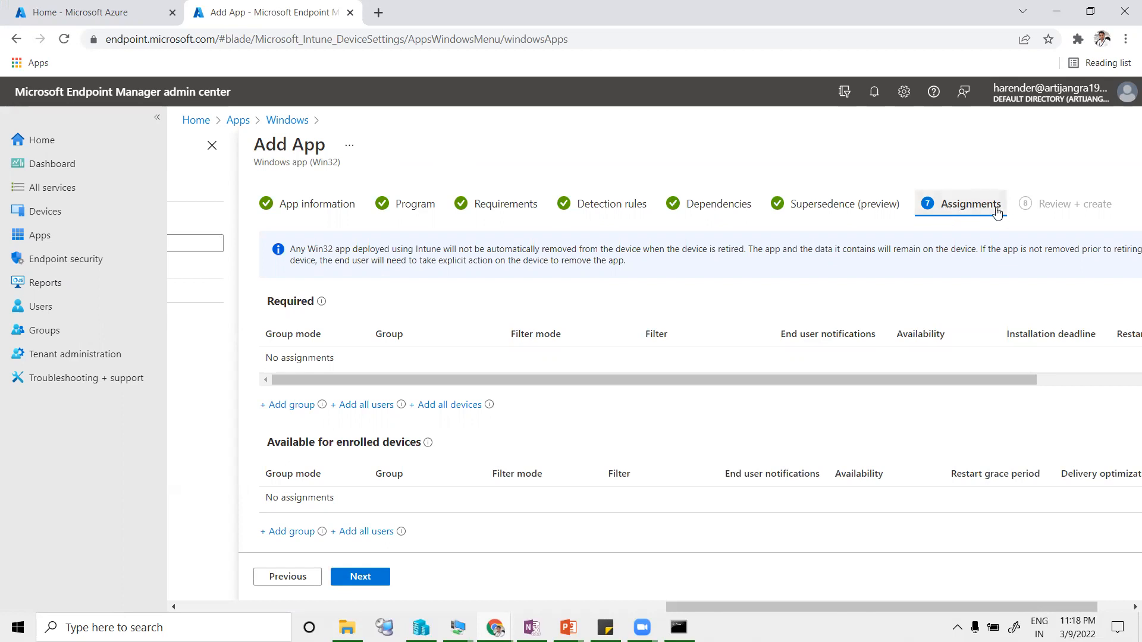
drag(271, 301, 310, 302)
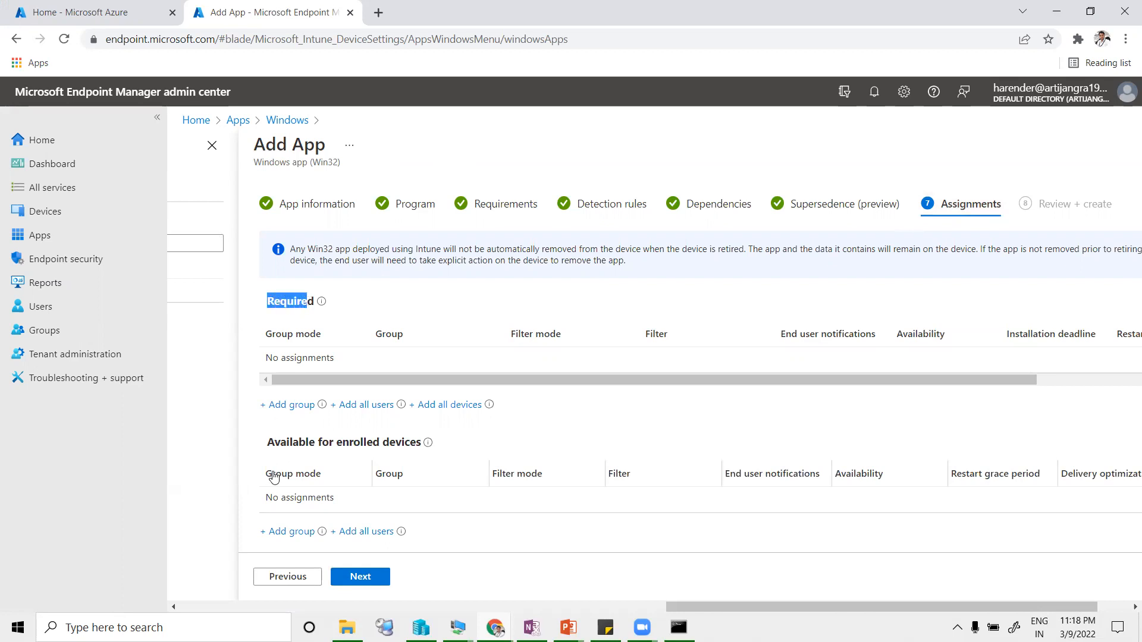
drag(269, 443, 417, 442)
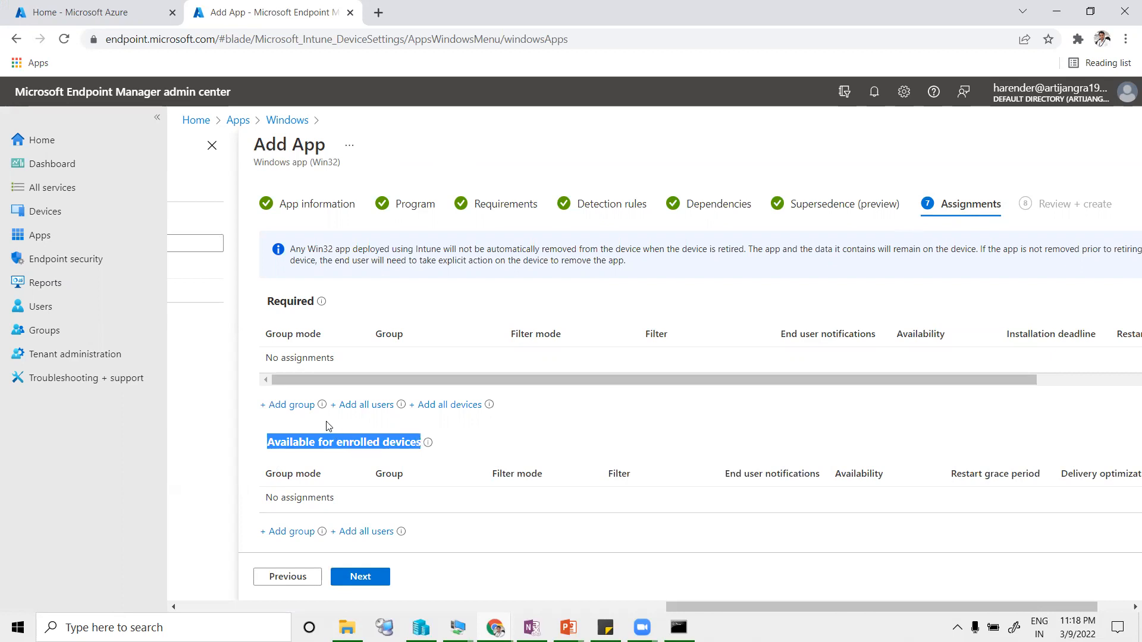
drag(271, 302, 305, 303)
click(284, 306)
drag(271, 301, 311, 303)
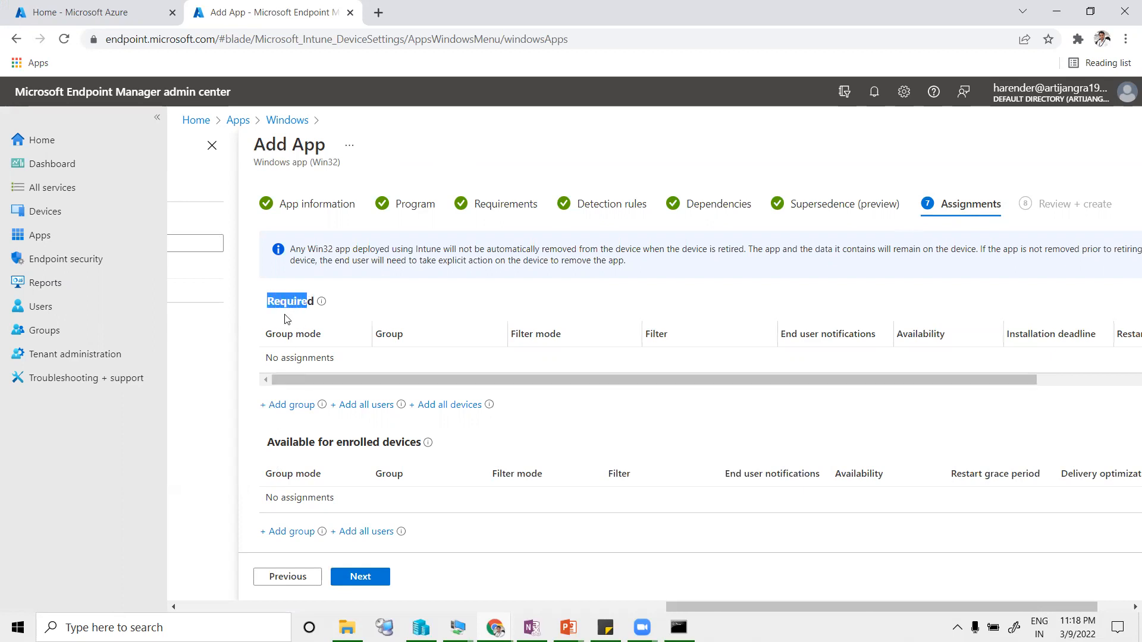
Step: Add the group Azure AD Joined Devices - Static to the app's Required assignments
click(289, 406)
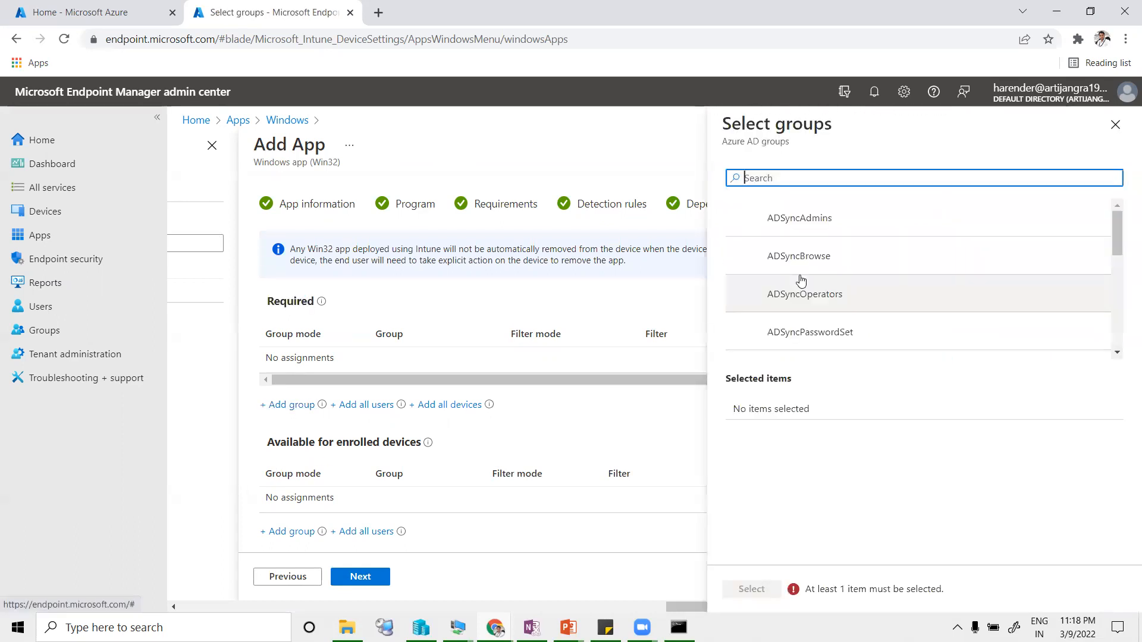
scroll(838, 320, down, 4)
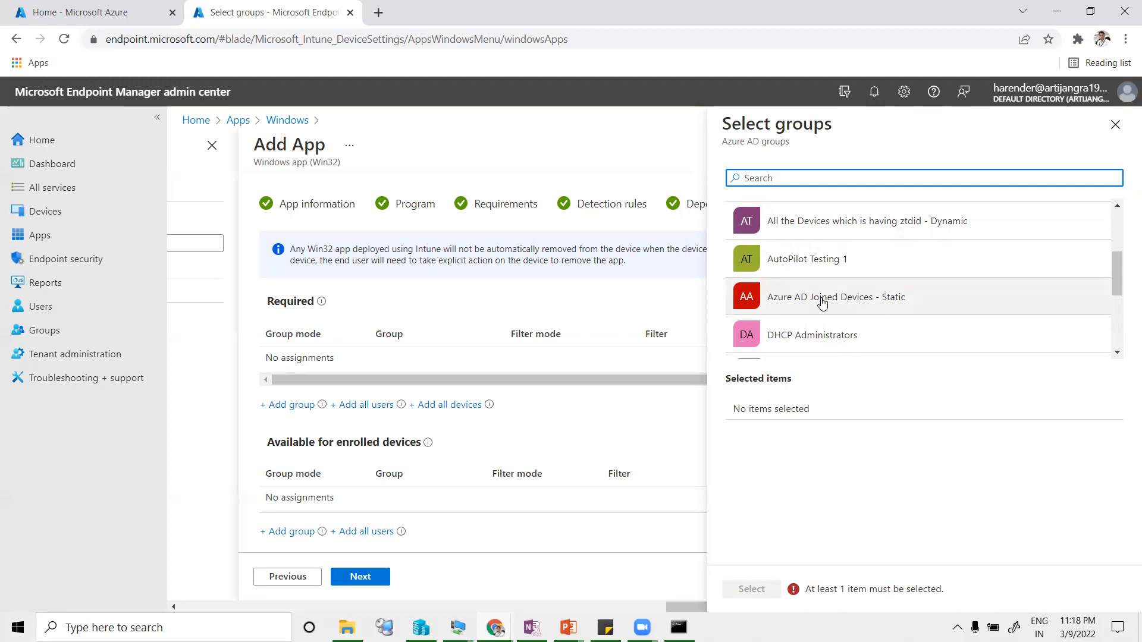
click(852, 304)
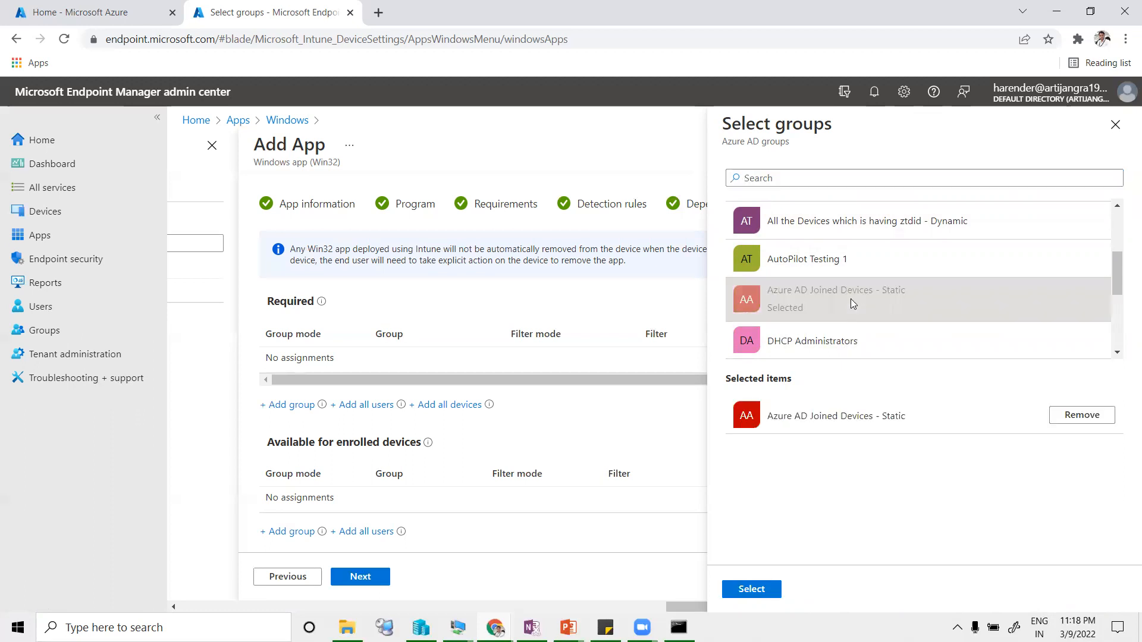
click(753, 590)
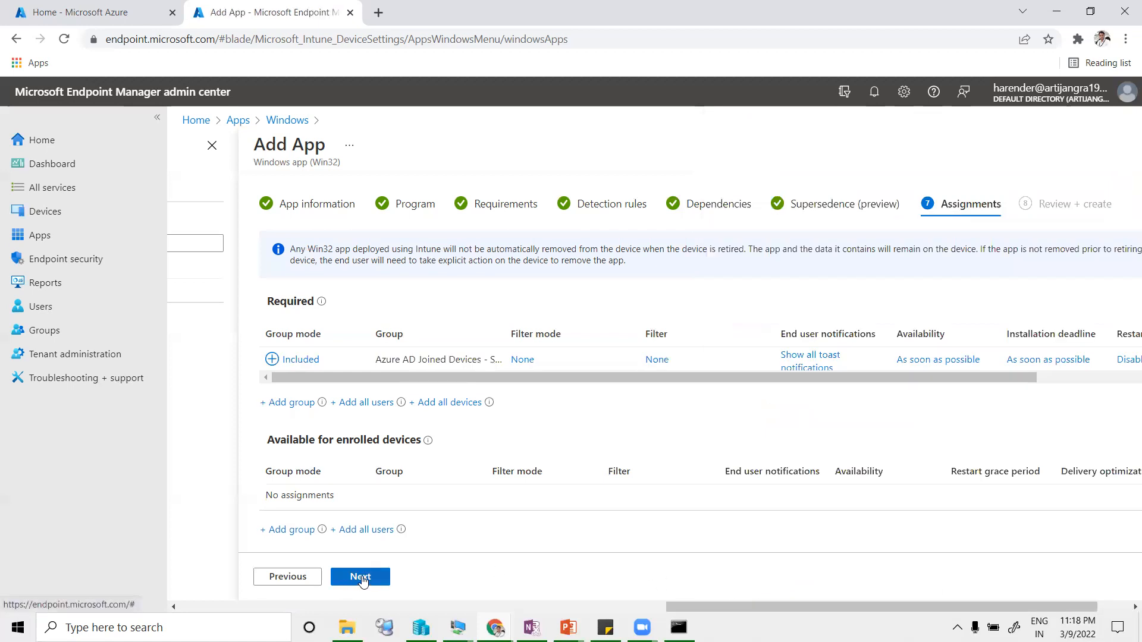
Step: Review the Required assignment's settings, continue to the review summary and create the VLC Player 3.0.11 app
drag(759, 377, 811, 380)
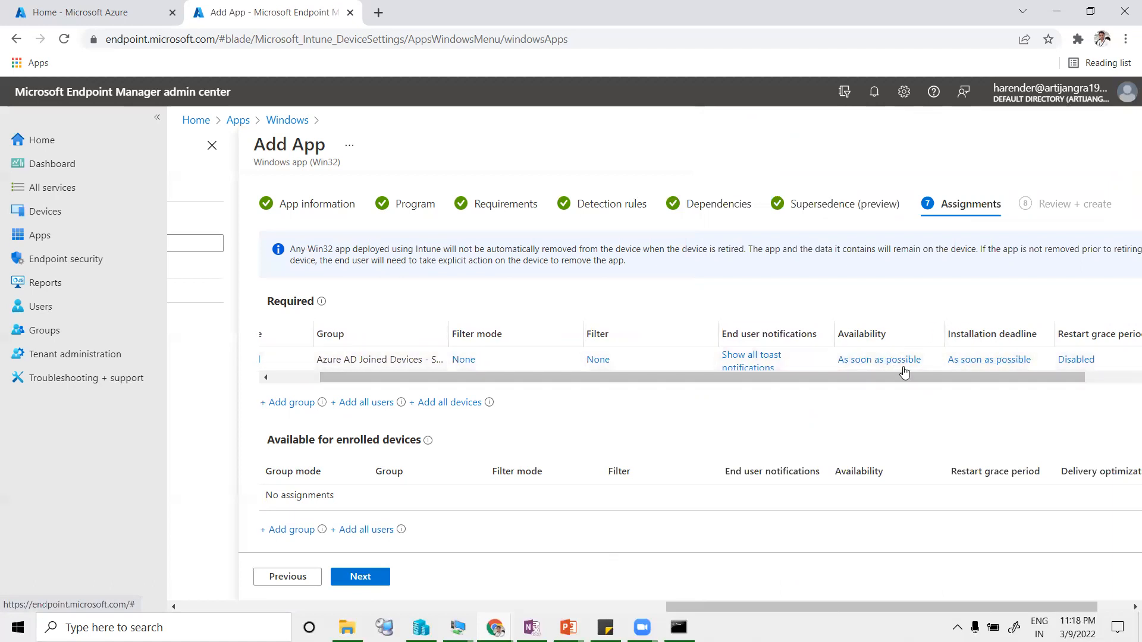
scroll(852, 372, right, 3)
drag(851, 371, 568, 370)
click(363, 579)
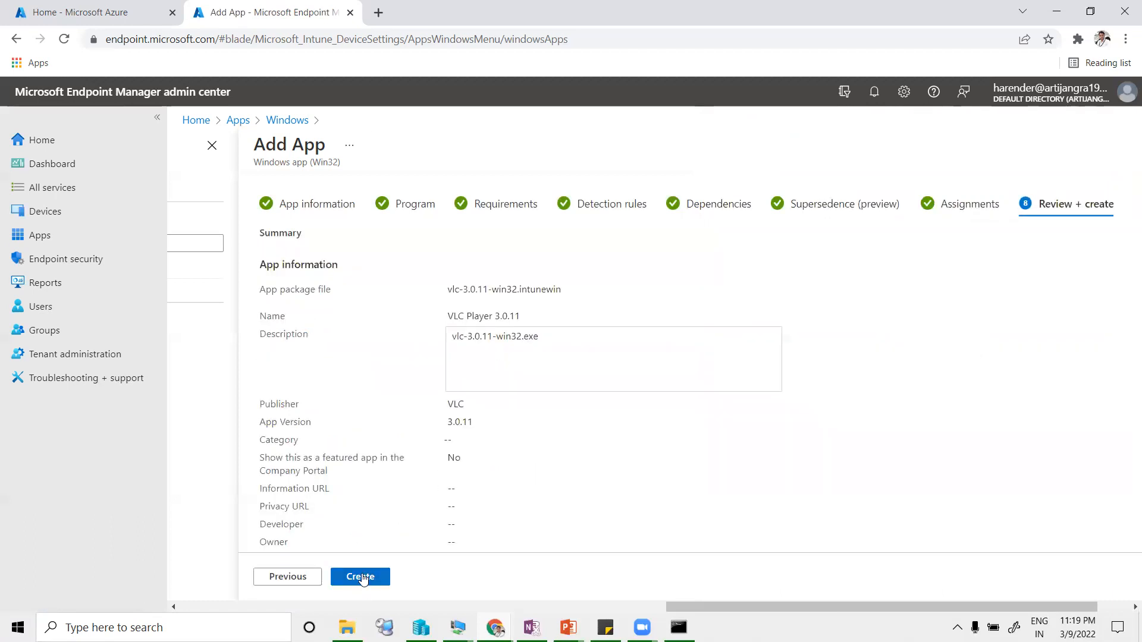
click(363, 580)
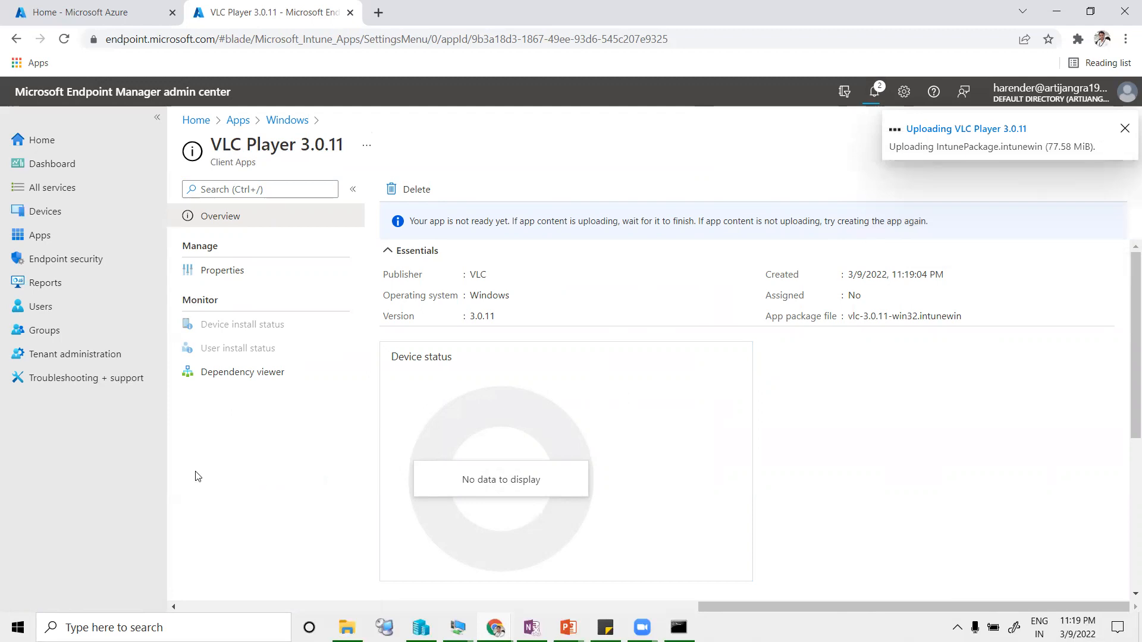
Step: Open the group Azure AD Joined Devices - Static and view its direct members
click(39, 213)
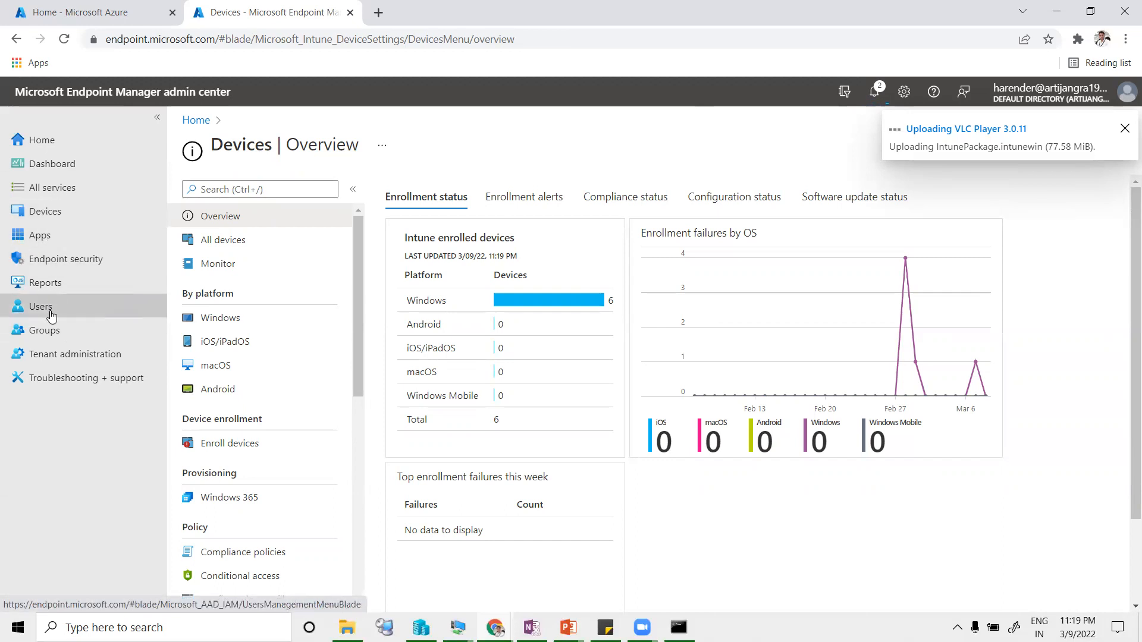
click(51, 334)
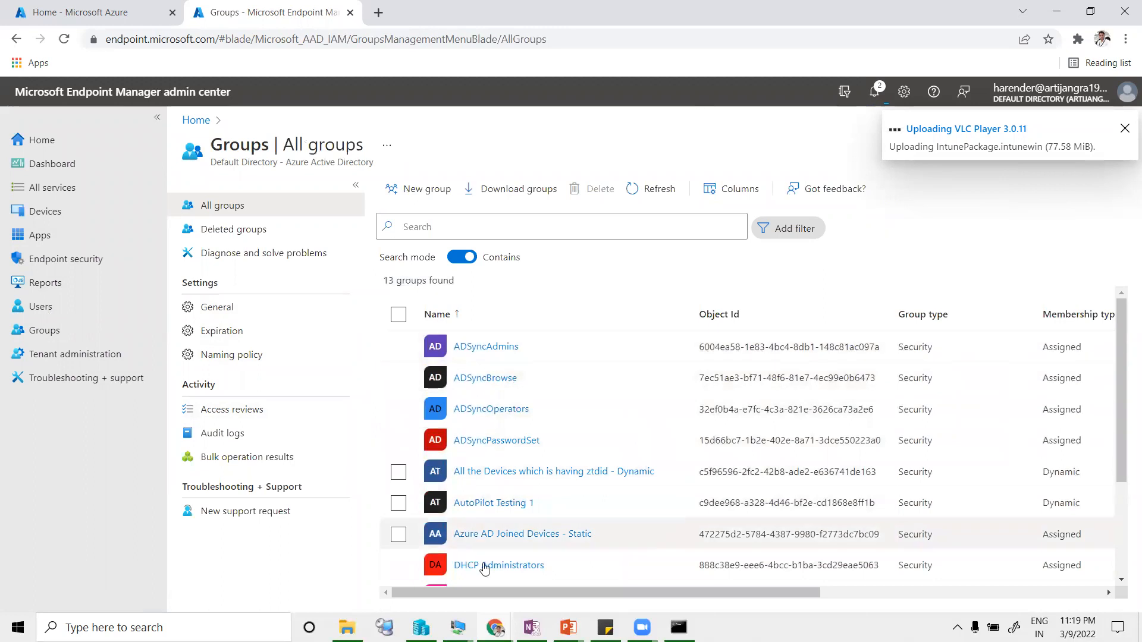
scroll(575, 506, down, 1)
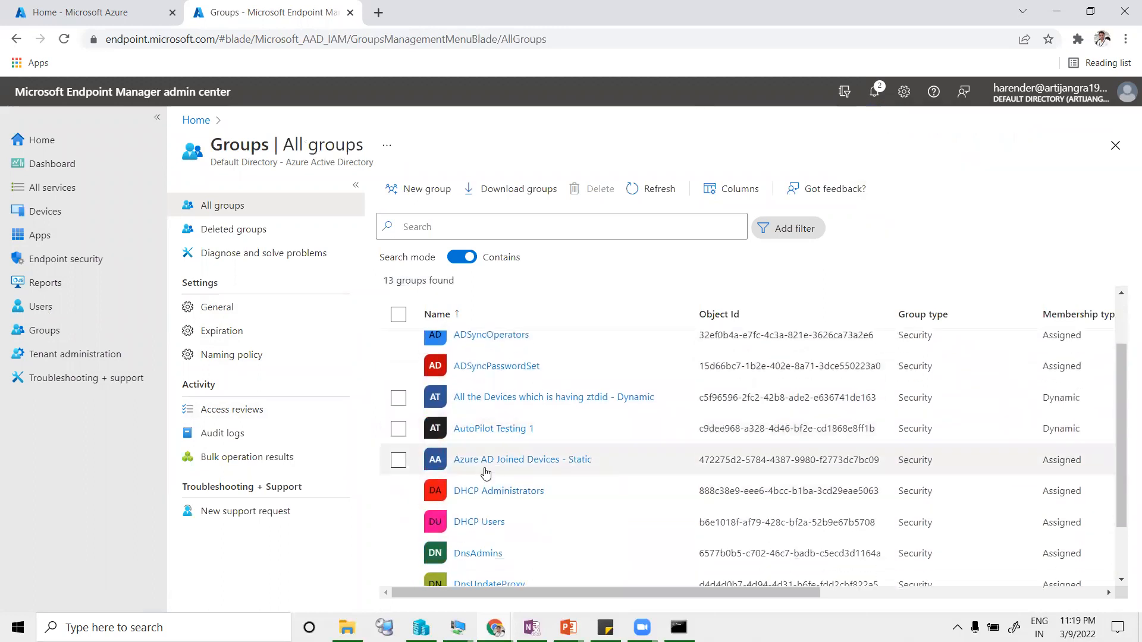
click(518, 464)
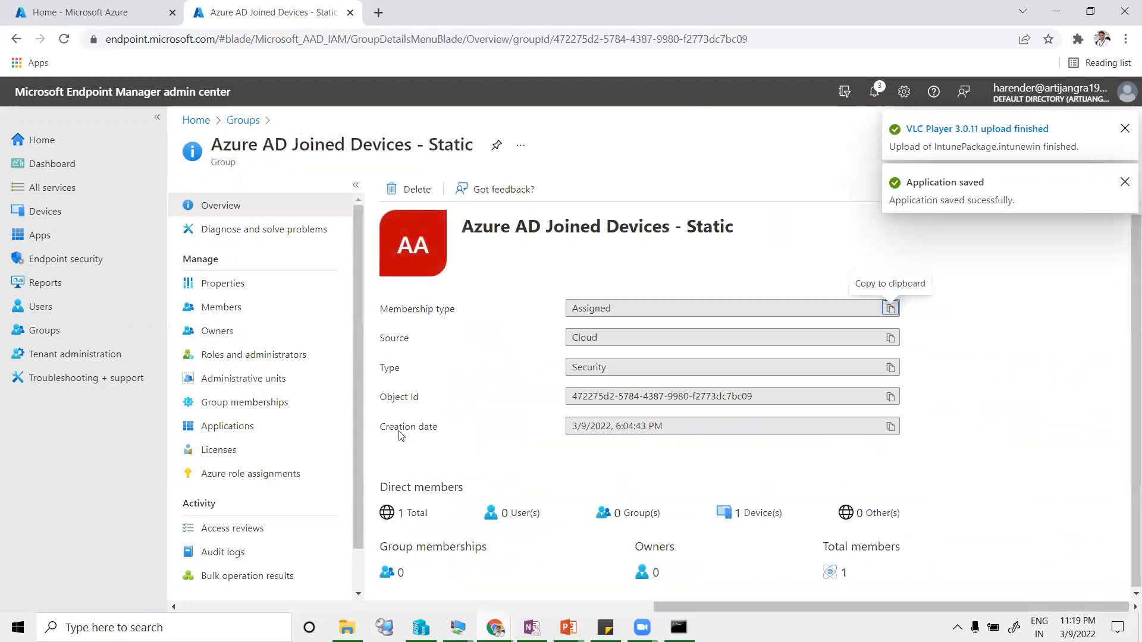
click(230, 311)
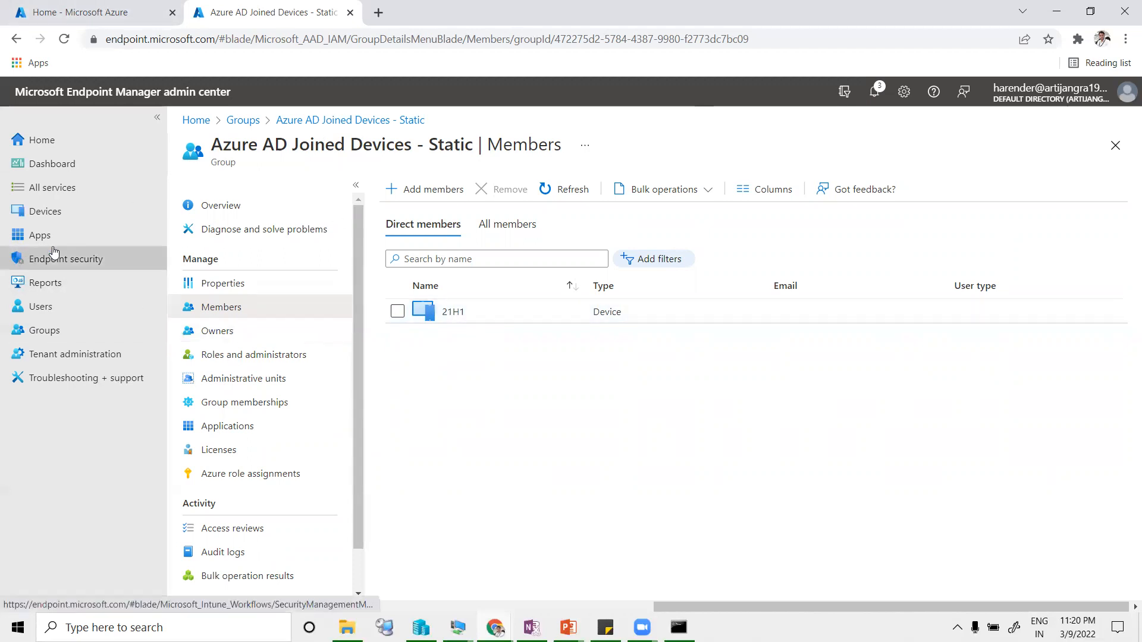
Step: Switch to the IntuneTest12-1909 virtual machine, close its System and File Explorer windows, and refresh the desktop
mouse_move(458, 628)
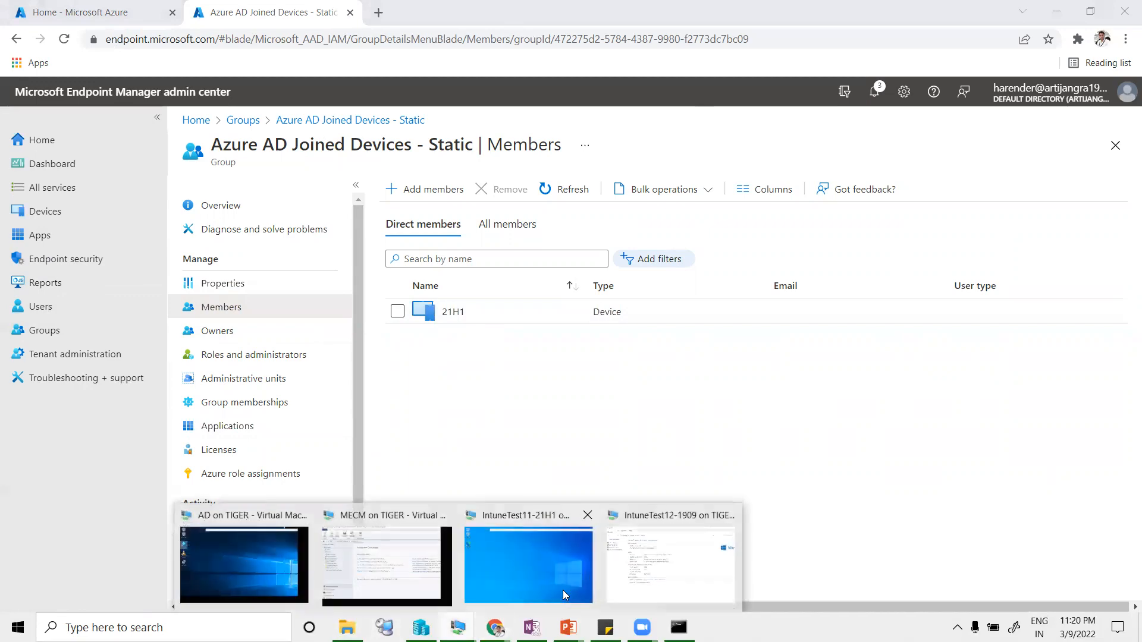
click(655, 577)
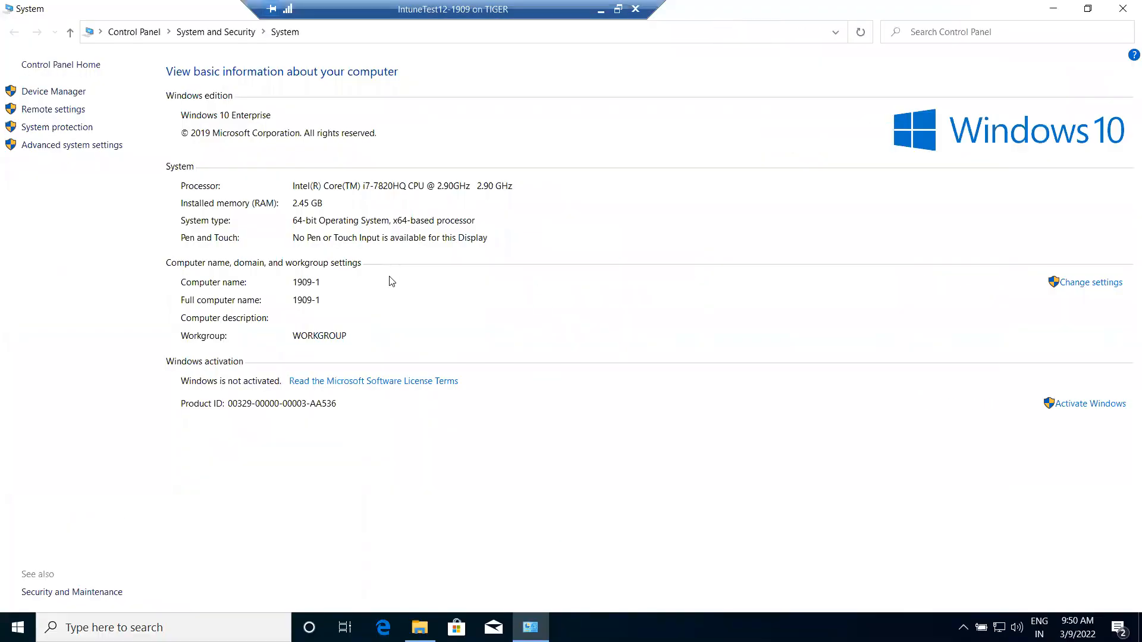
click(1123, 8)
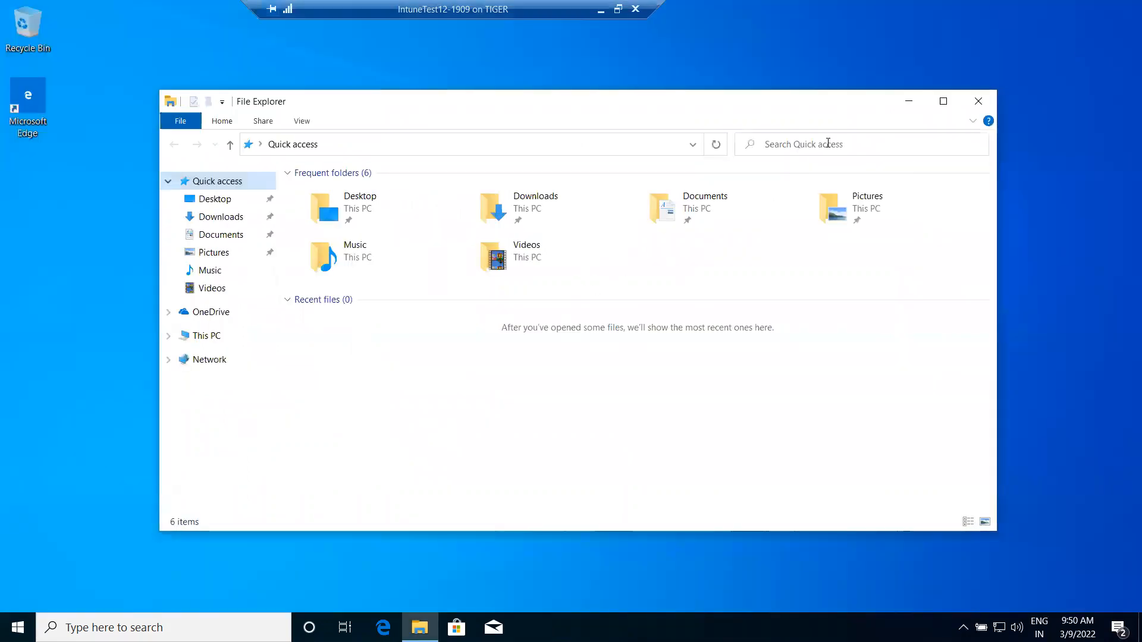
click(979, 101)
right_click(437, 265)
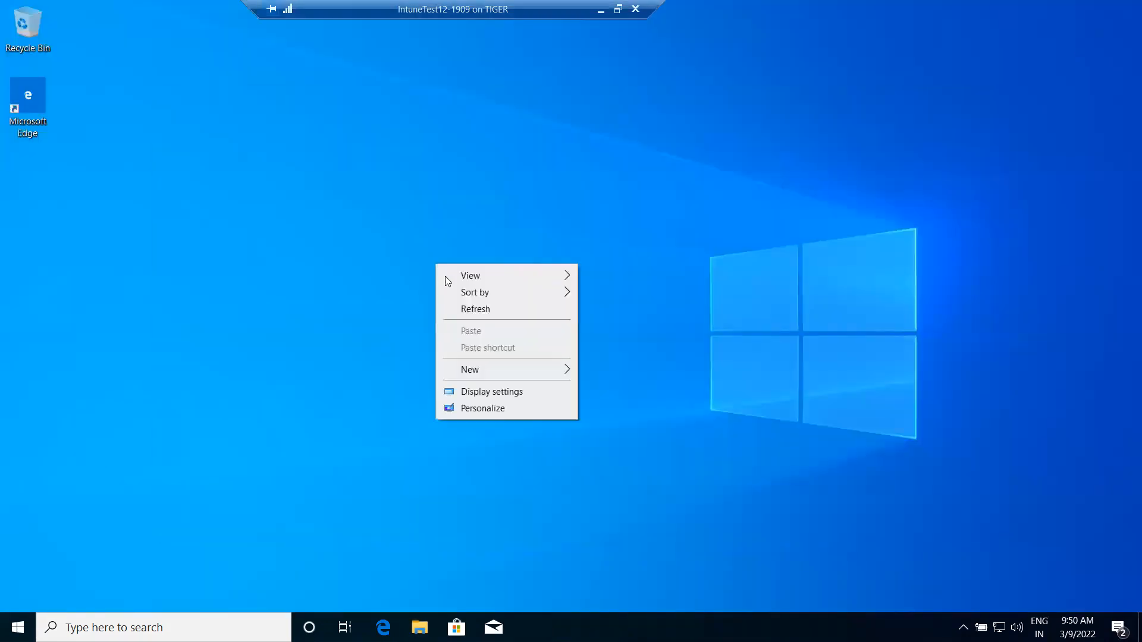
click(463, 309)
drag(432, 8, 602, 7)
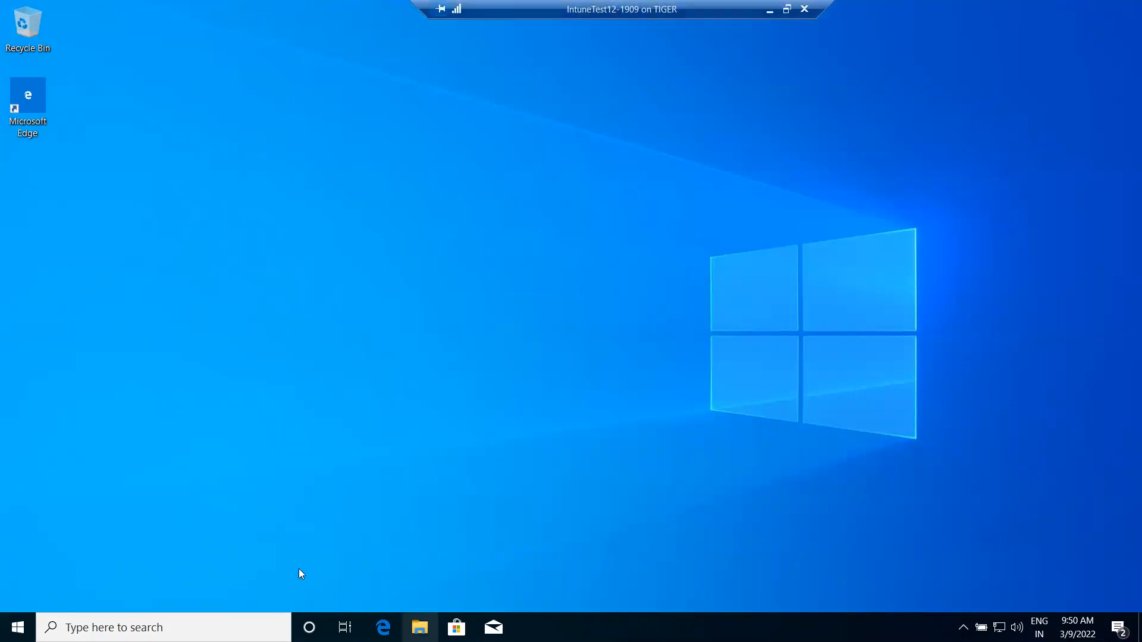
Step: Find Command Prompt on the virtual machine and run it as administrator, allowing it to make changes
click(18, 627)
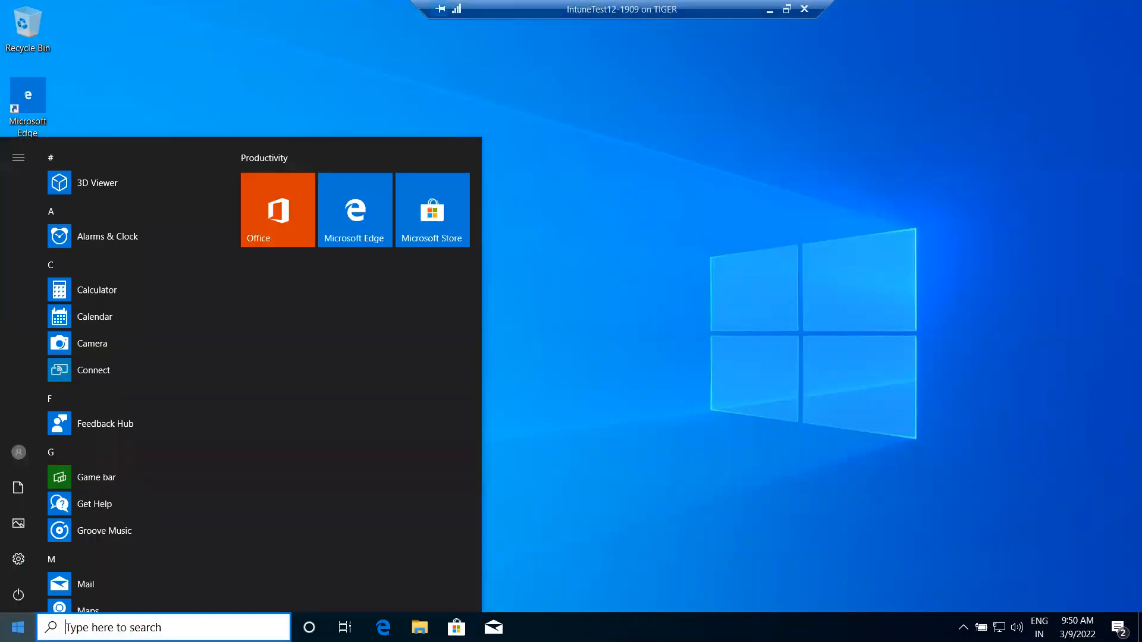
text(cmd)
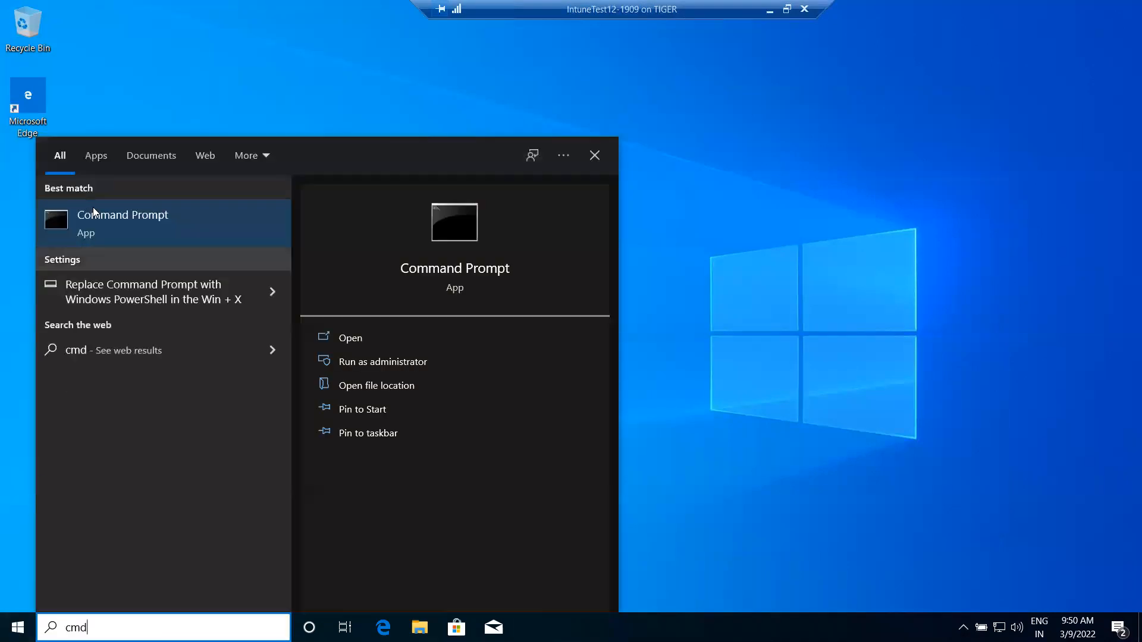
right_click(95, 213)
click(137, 225)
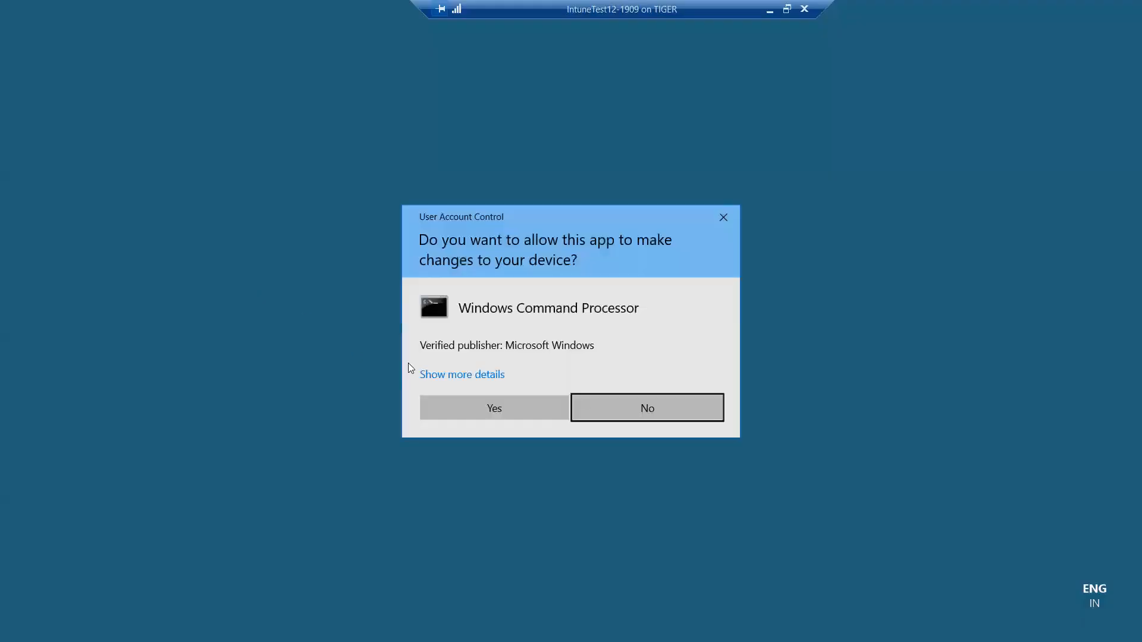
click(485, 412)
click(403, 267)
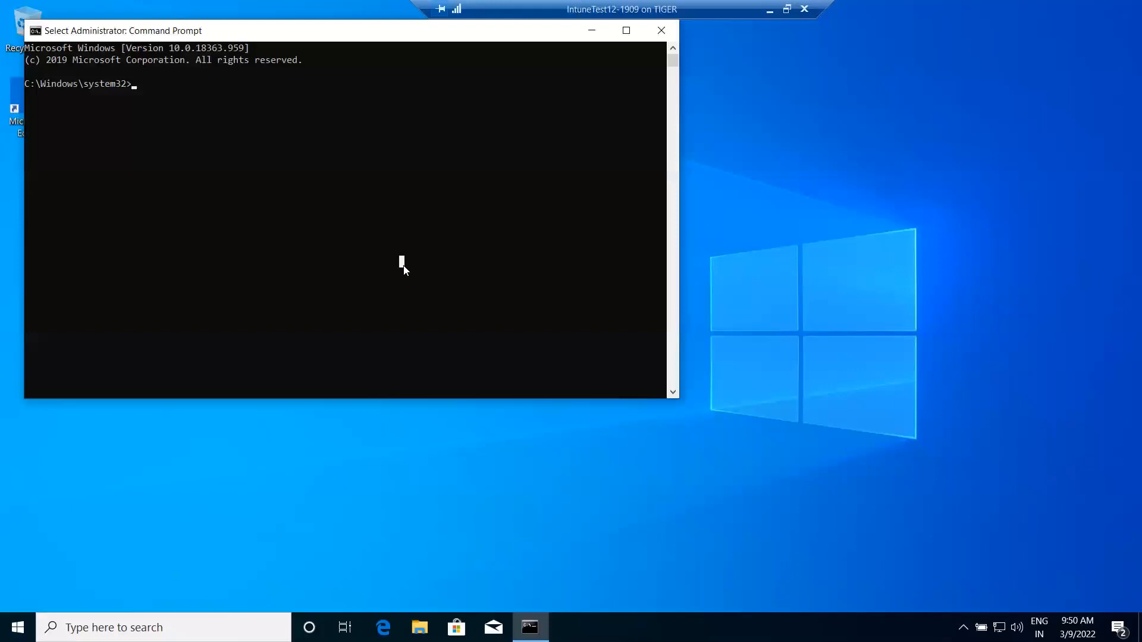
Step: Run dsregcmd /status and examine the AzureAdJoined entry under Device State
text(dsregcmd /st)
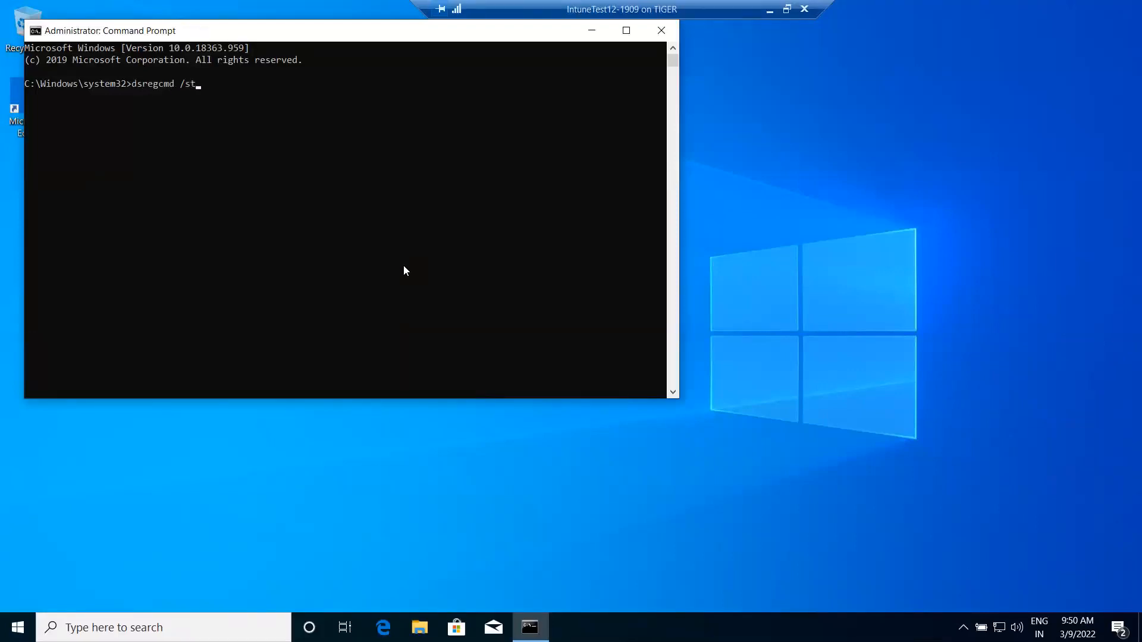
text(atus)
key(Return)
scroll(285, 250, up, 10)
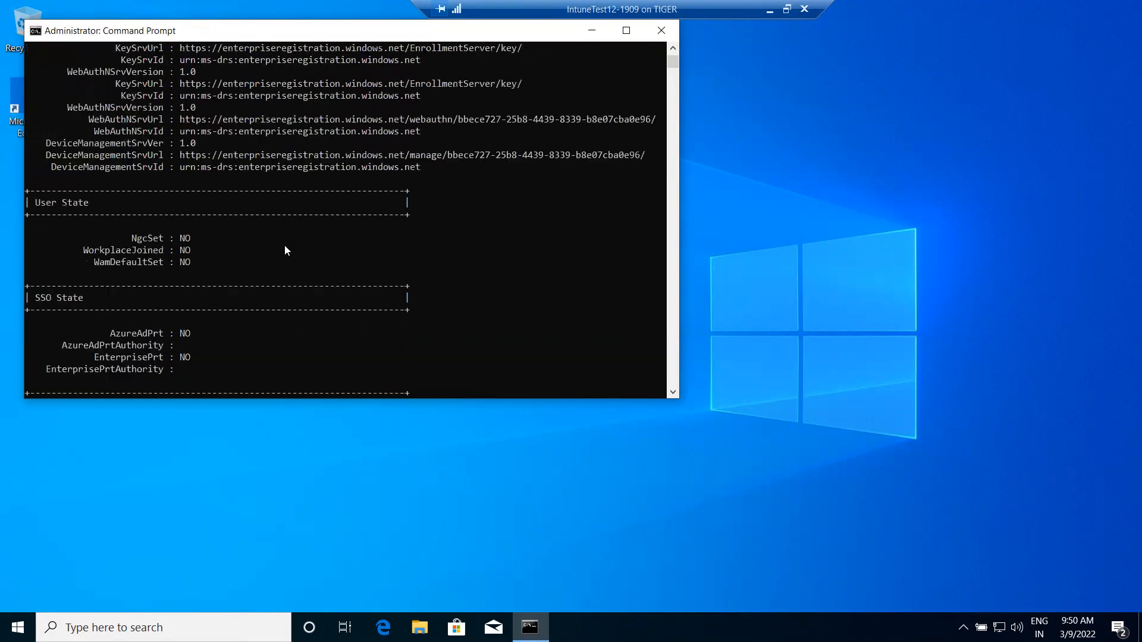
scroll(271, 237, up, 5)
drag(92, 155, 201, 156)
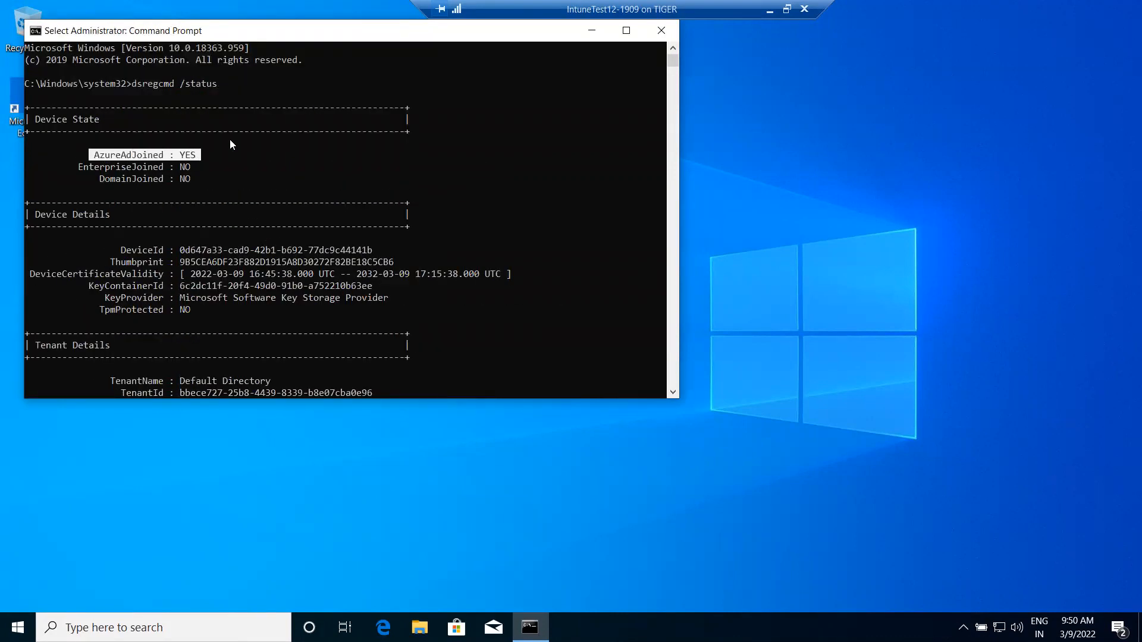
Step: Minimize the virtual machine, return to the Endpoint Manager admin center and list all devices
click(771, 12)
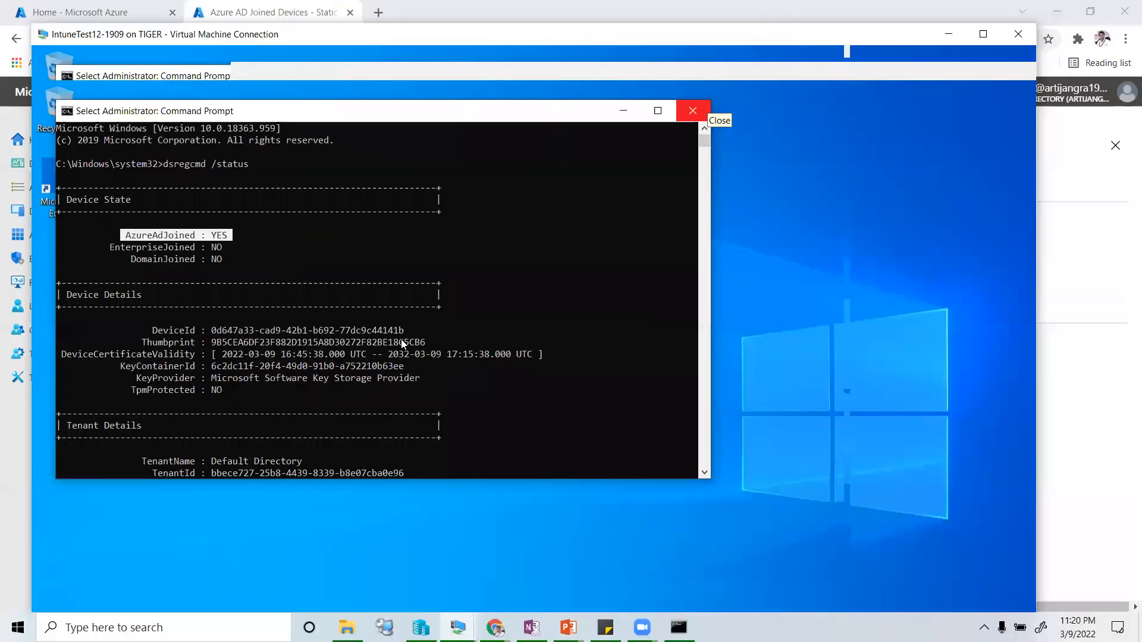
click(43, 212)
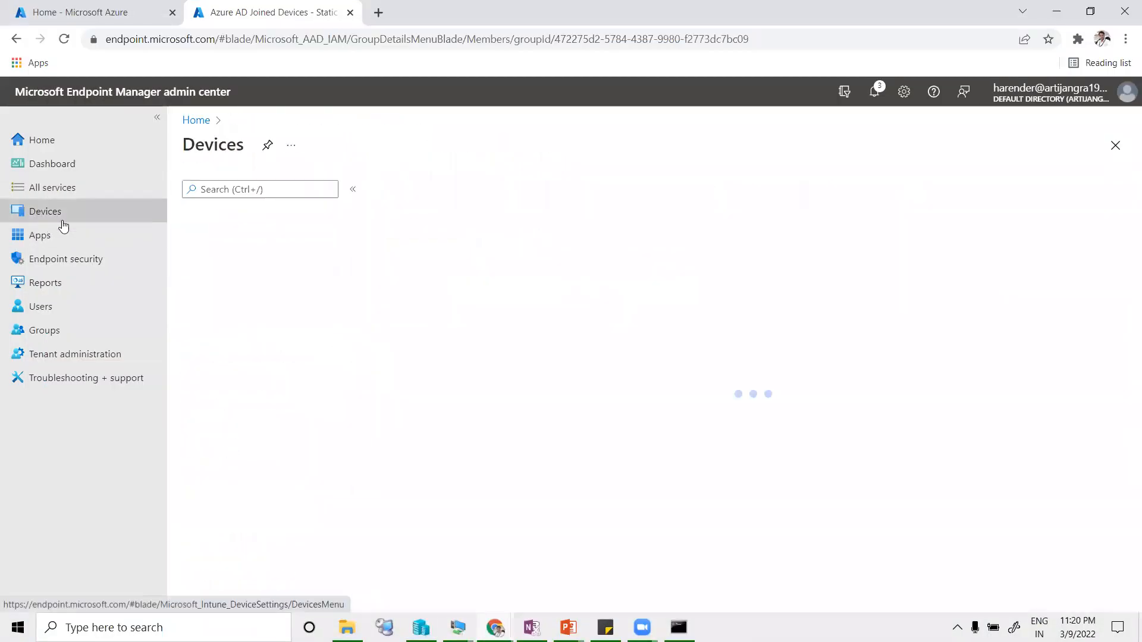
click(214, 239)
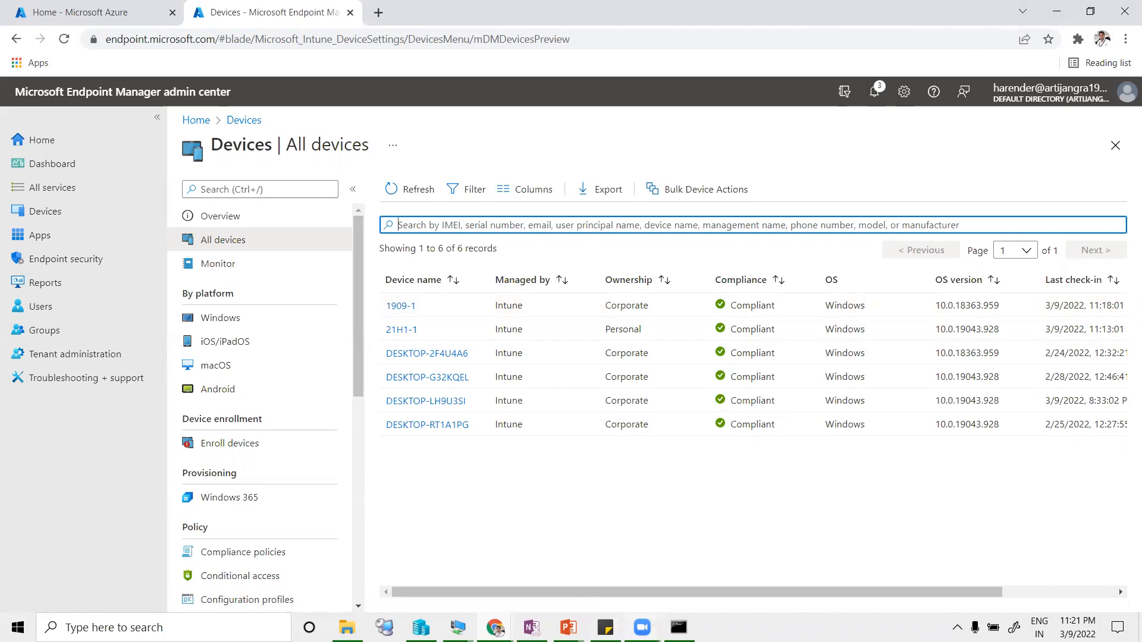
mouse_move(642, 627)
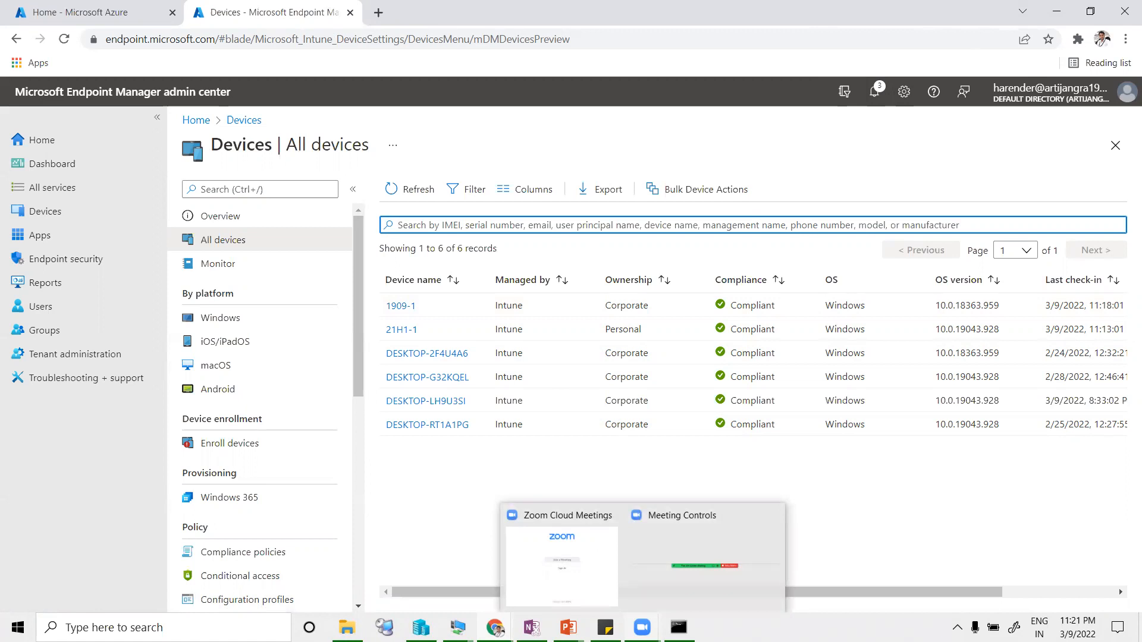
click(671, 581)
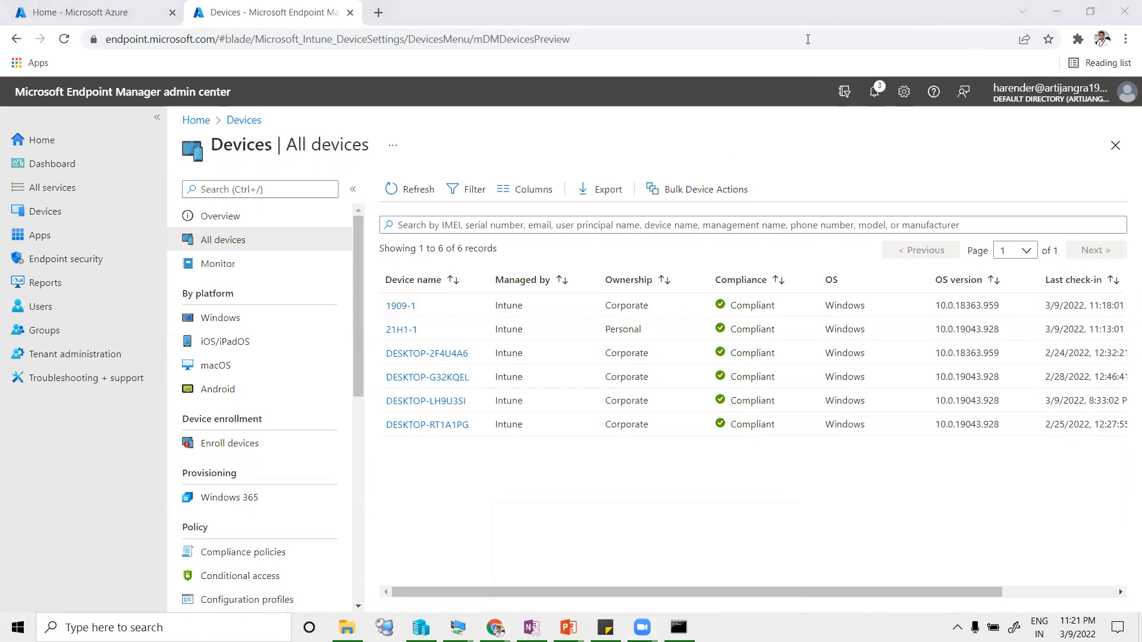